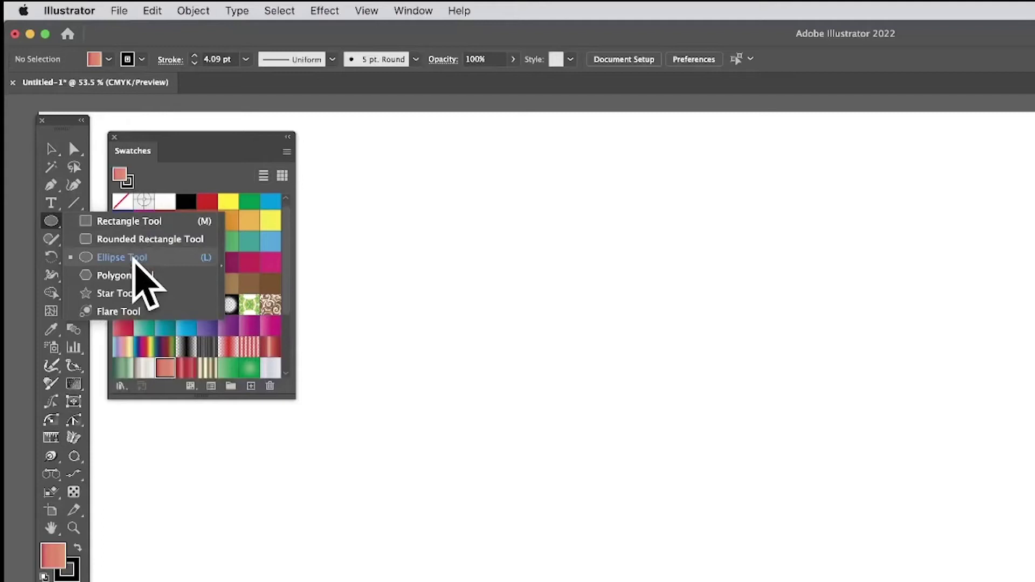
Draw a tall ellipse on the right of the page and give it the red vertical-stripe gradient swatch
left_click(135, 259)
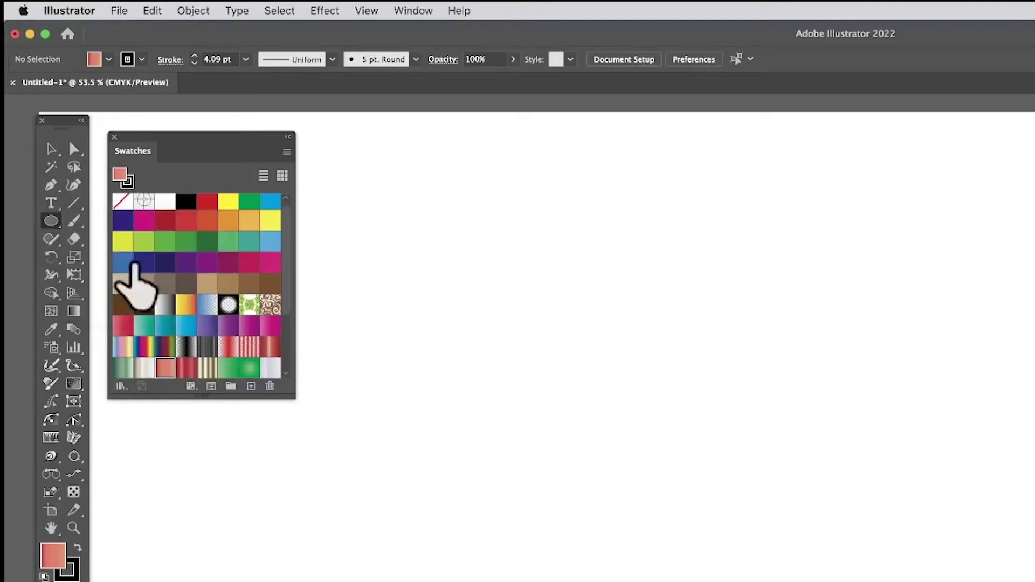
mouse_move(637, 179)
left_mouse_down()
mouse_move(678, 342)
mouse_move(724, 468)
left_mouse_up()
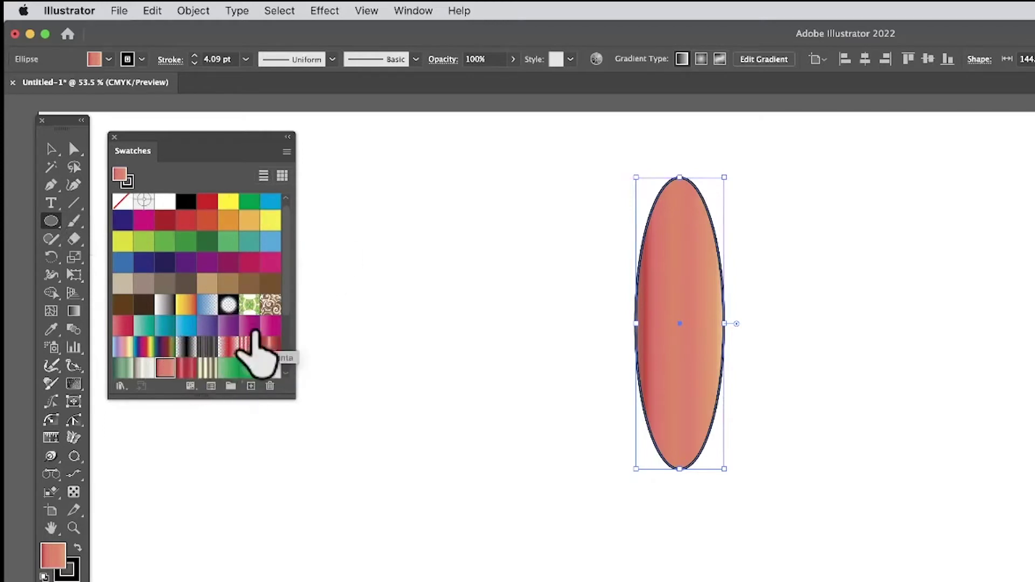
left_click(228, 304)
left_click(208, 304)
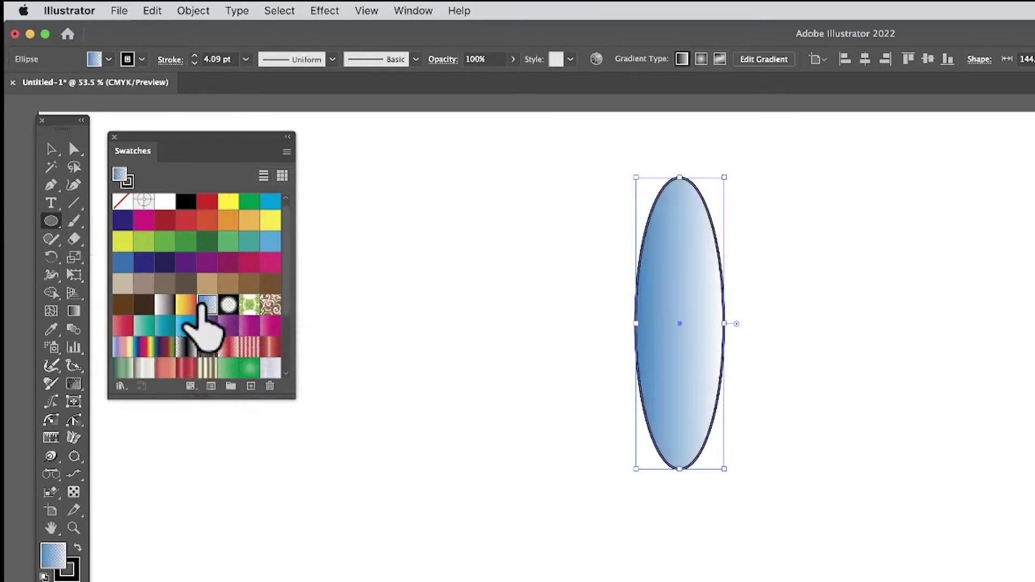
left_click(186, 304)
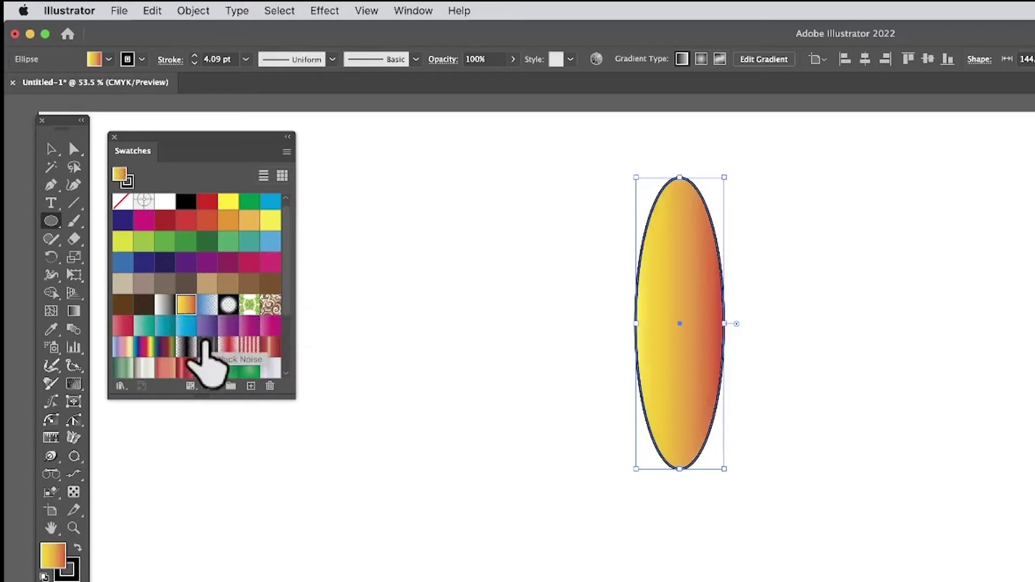
left_click(179, 326)
left_click(208, 339)
left_click(228, 346)
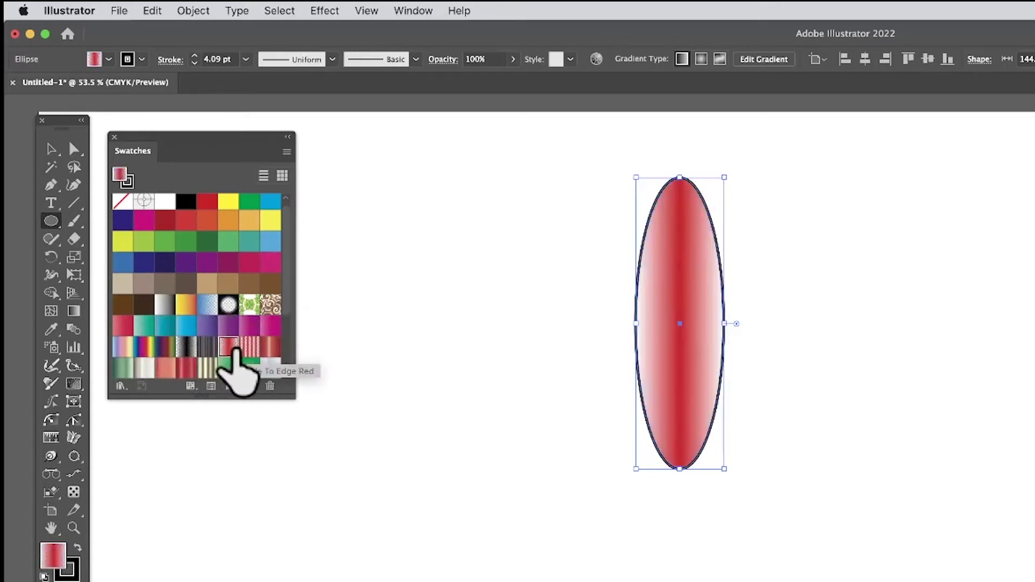
left_click(250, 347)
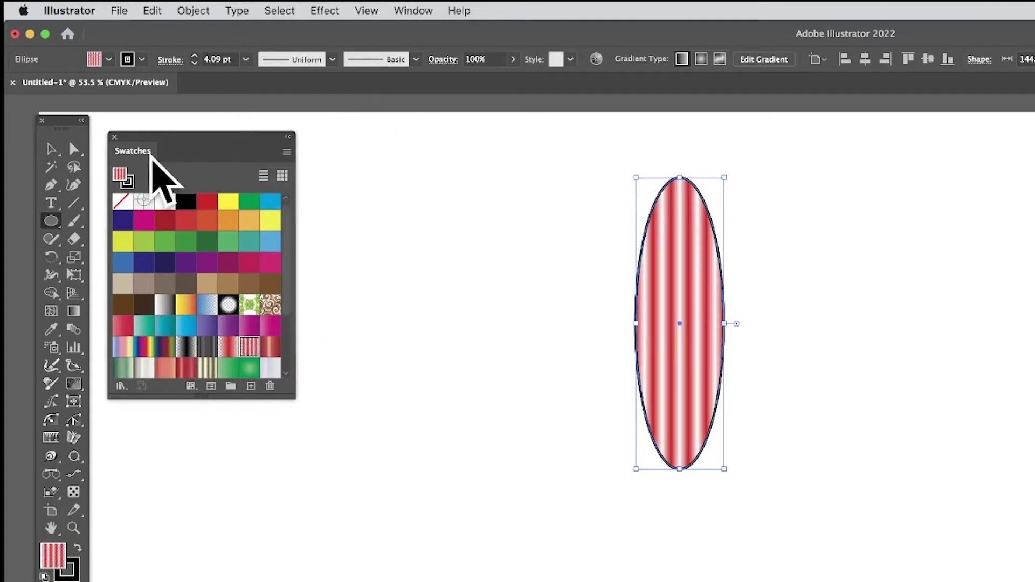
Open the Color Properties > Color Combinations swatch library from the Swatches panel menu
left_click(287, 151)
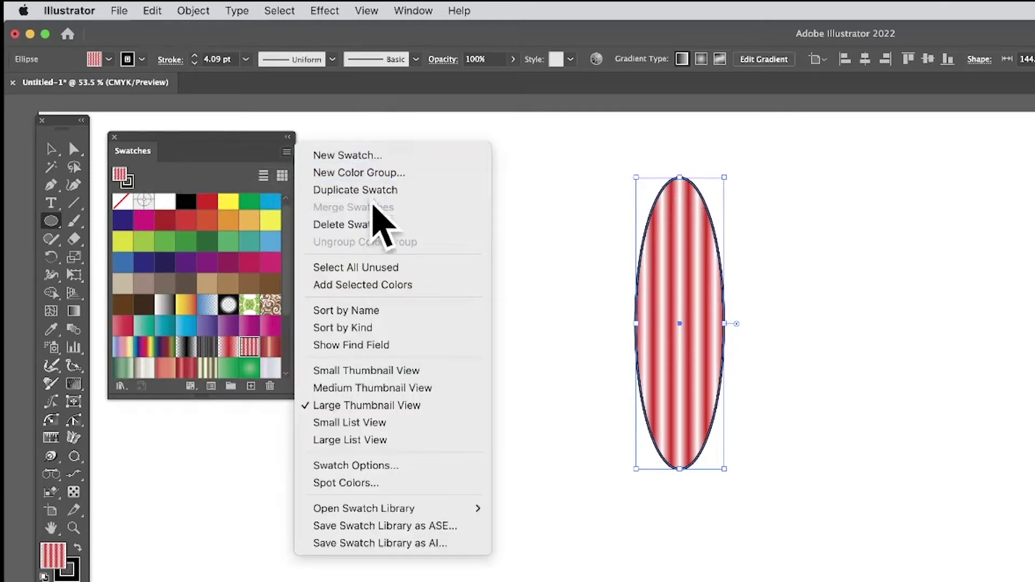
mouse_move(370, 509)
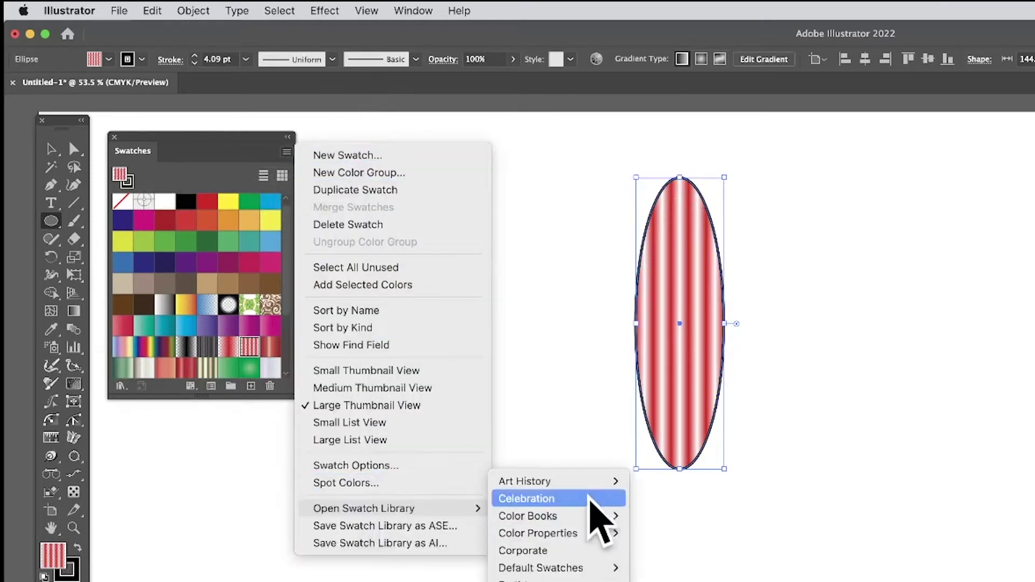
mouse_move(539, 534)
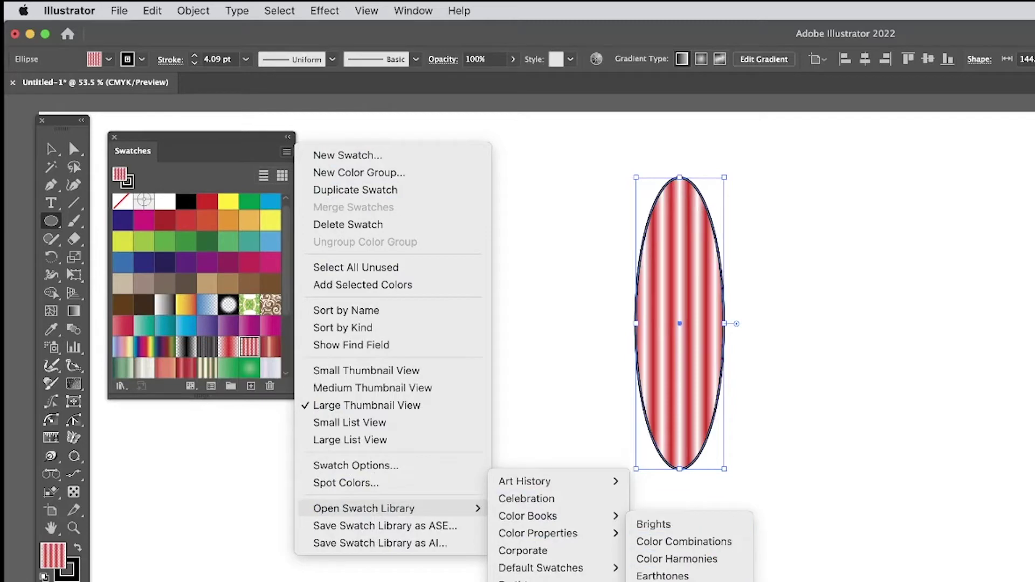
left_click(699, 545)
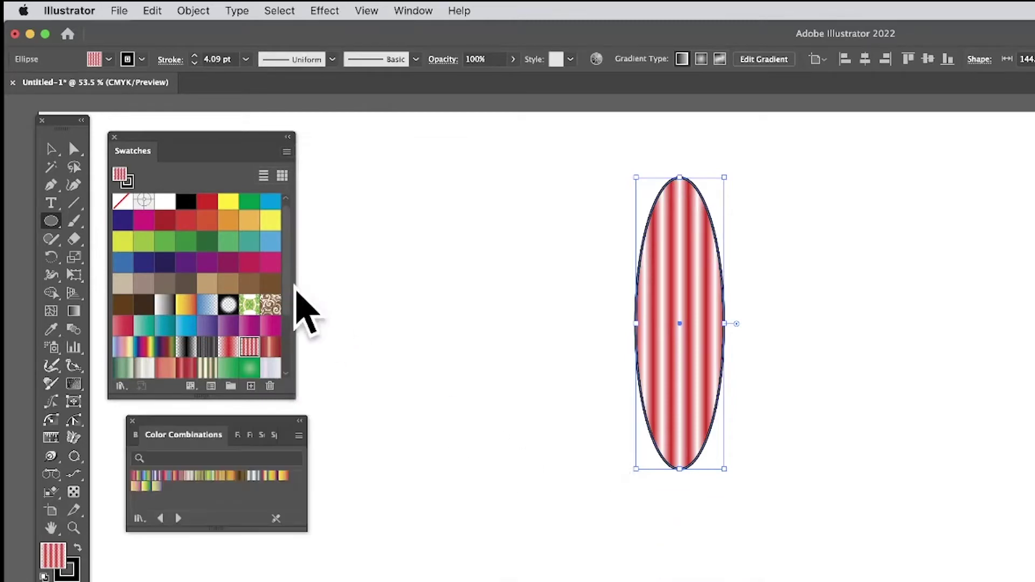
Fill the ellipse with the yellow-orange-purple gradient and close the library panel
left_click(283, 476)
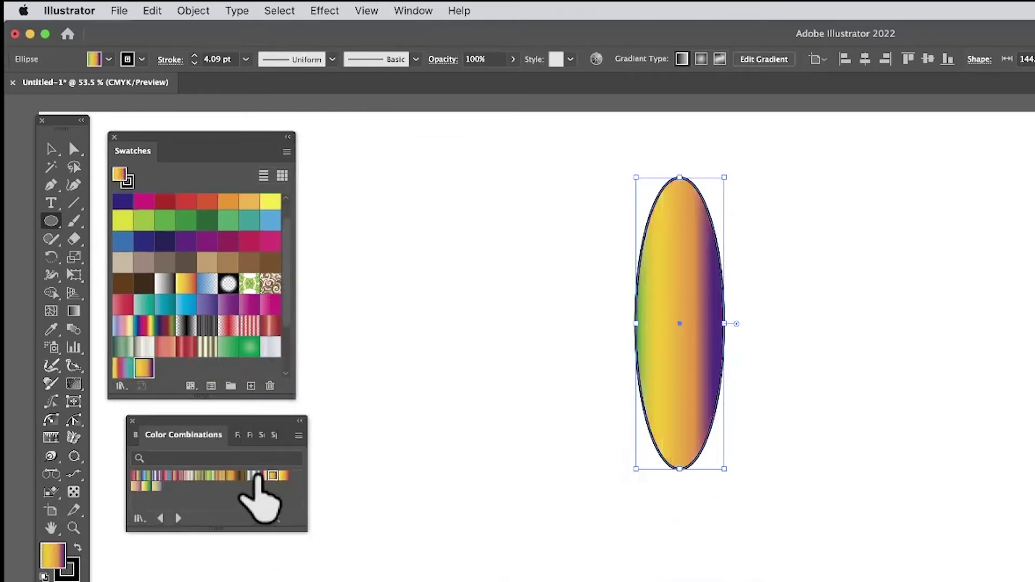
left_click(251, 476)
left_click(282, 475)
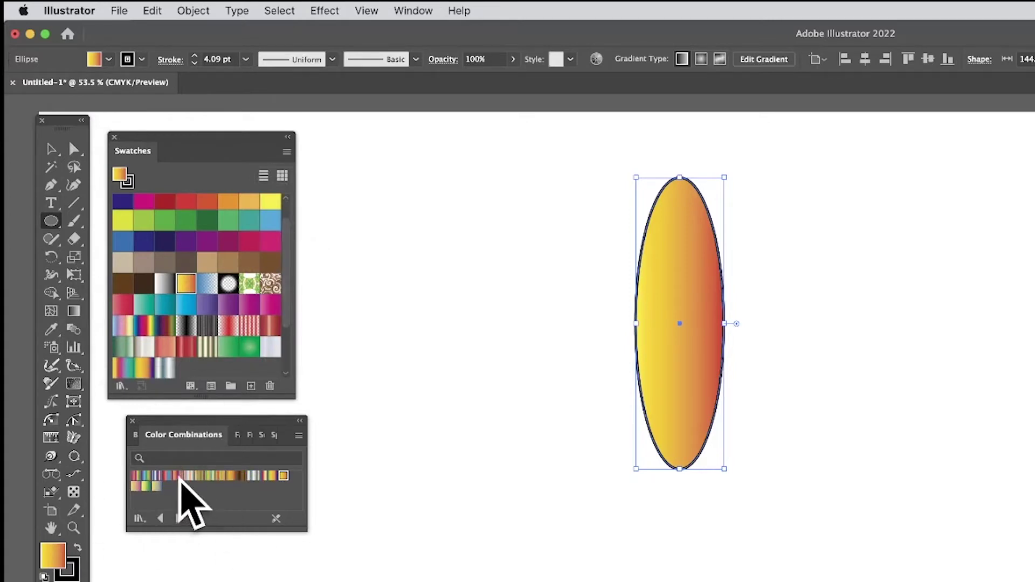
left_click(178, 475)
left_click(164, 475)
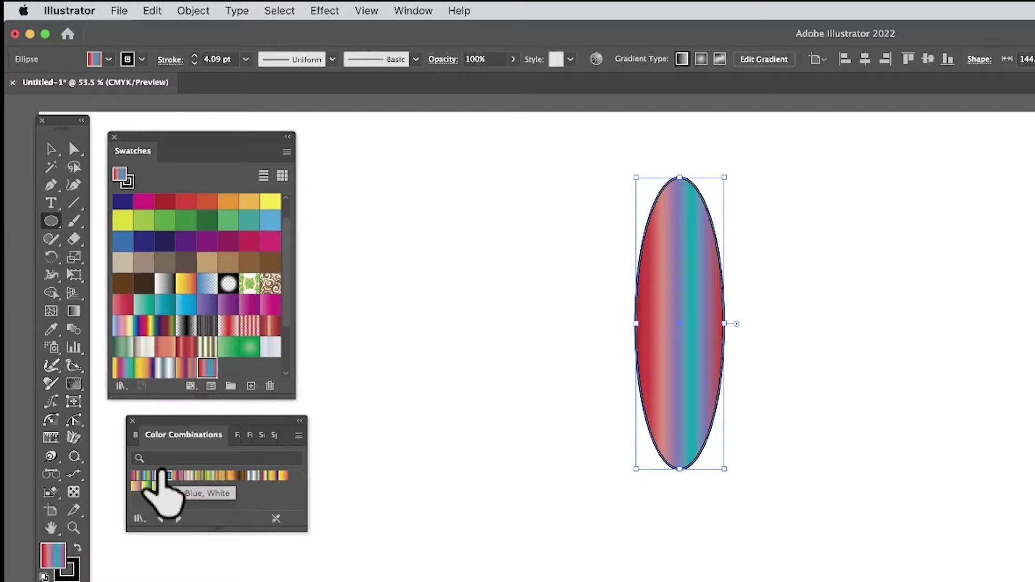
left_click(283, 476)
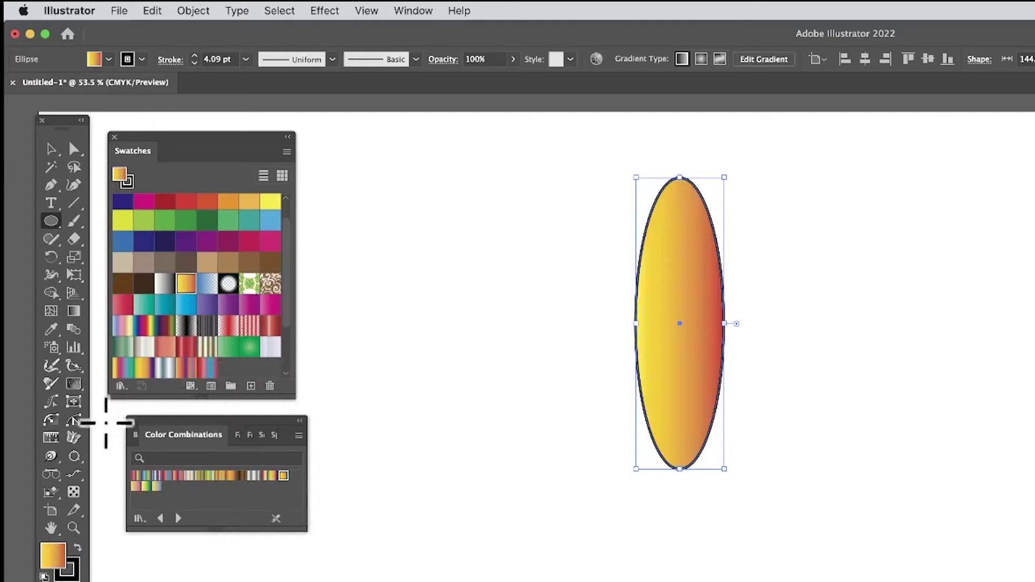
left_click(143, 369)
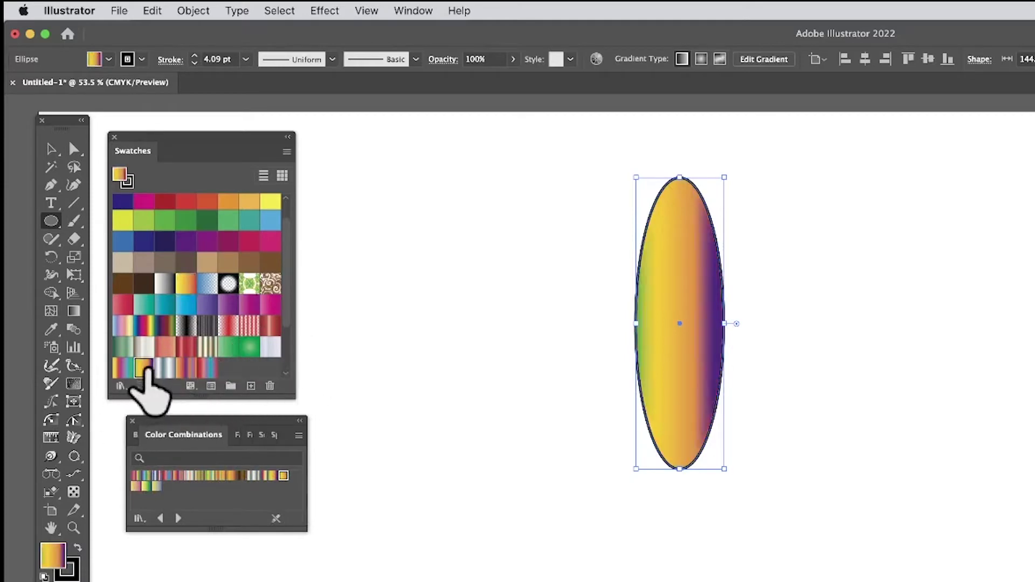
left_click(132, 421)
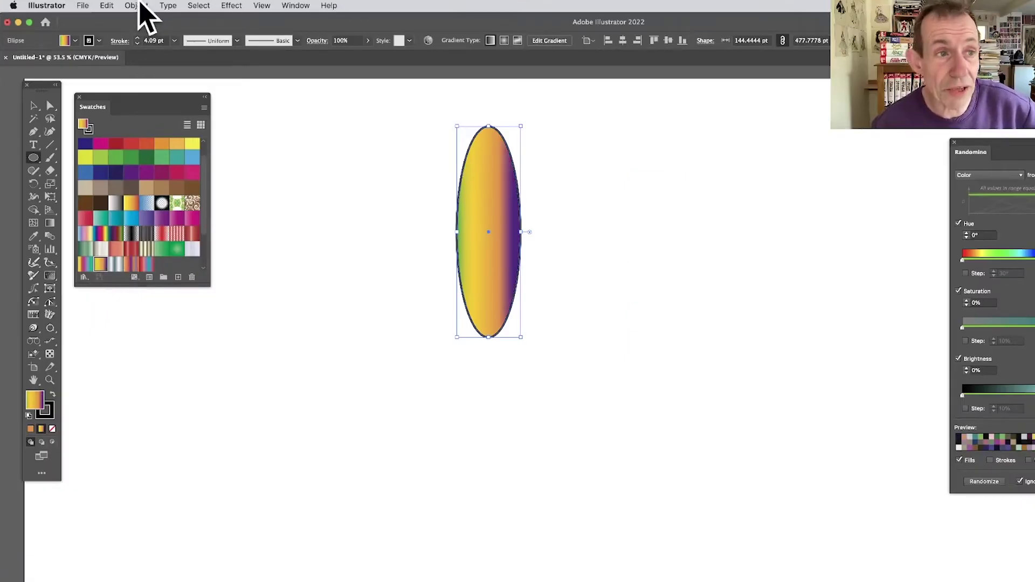
Apply Object > Repeat > Radial to the ellipse, then scale the ring down and move it up-left
left_click(139, 4)
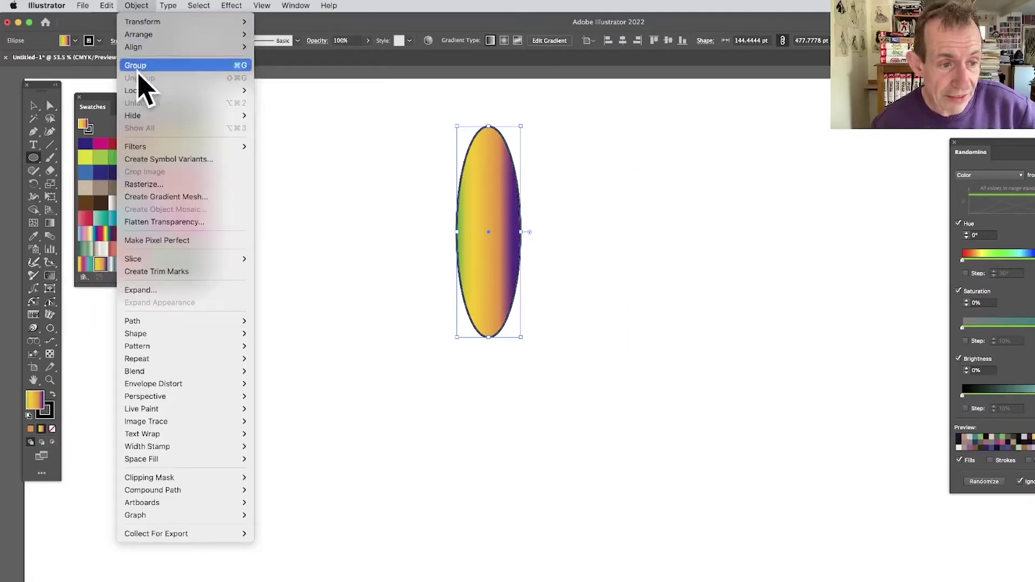
mouse_move(166, 359)
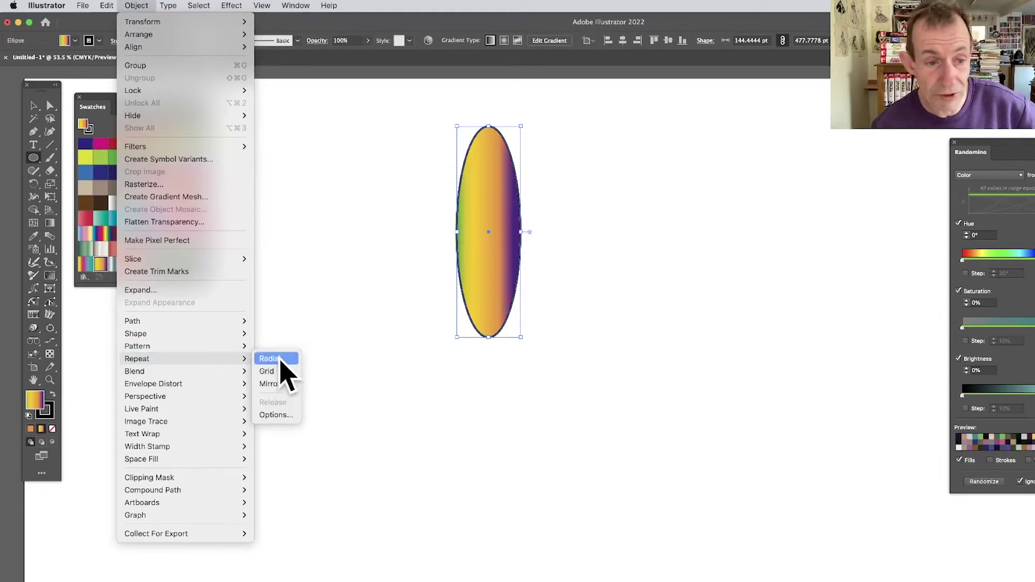
left_click(272, 359)
left_click(34, 105)
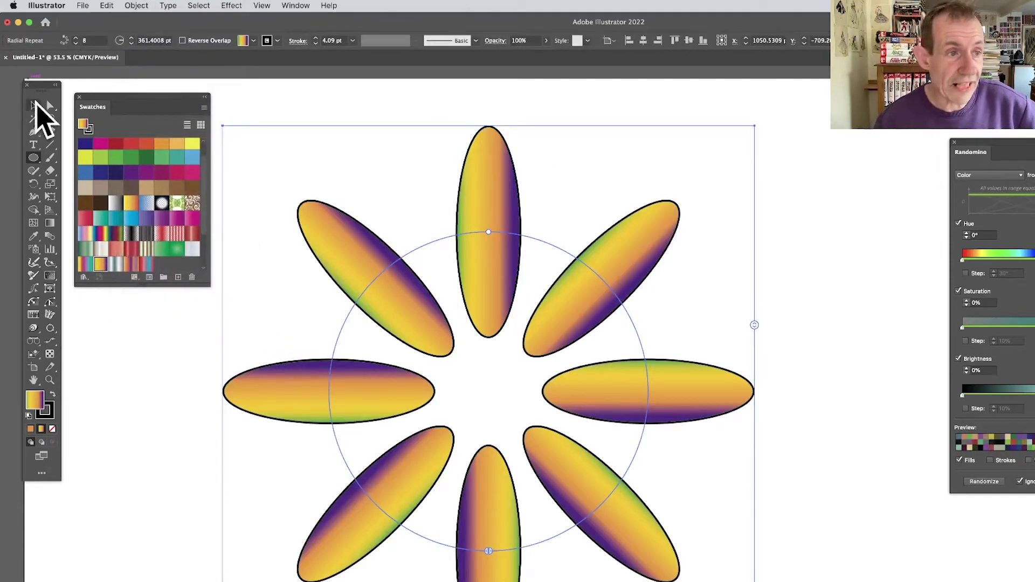
left_click_drag(513, 249, 507, 190)
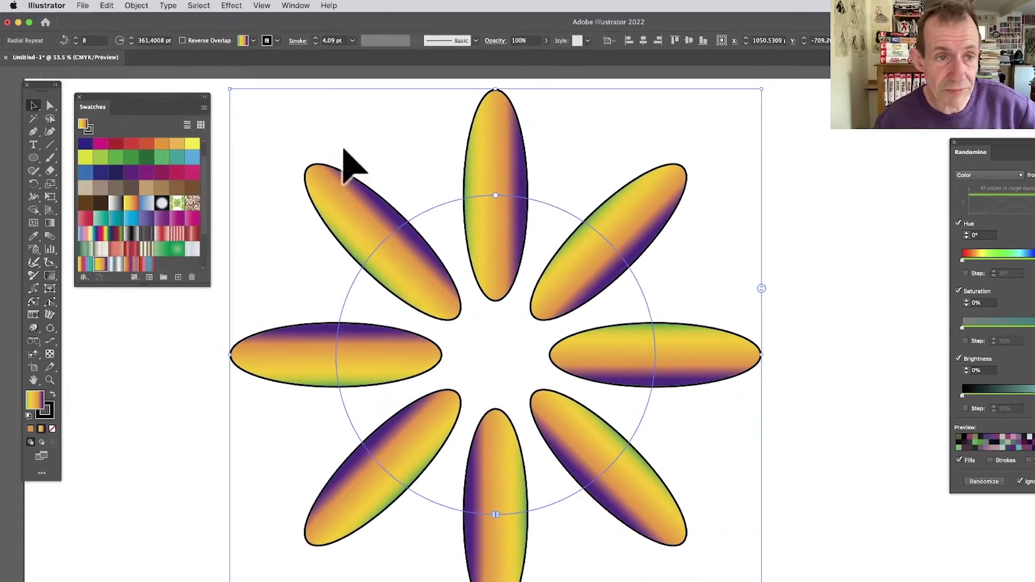
left_click_drag(233, 91, 321, 180)
left_click_drag(527, 267, 415, 178)
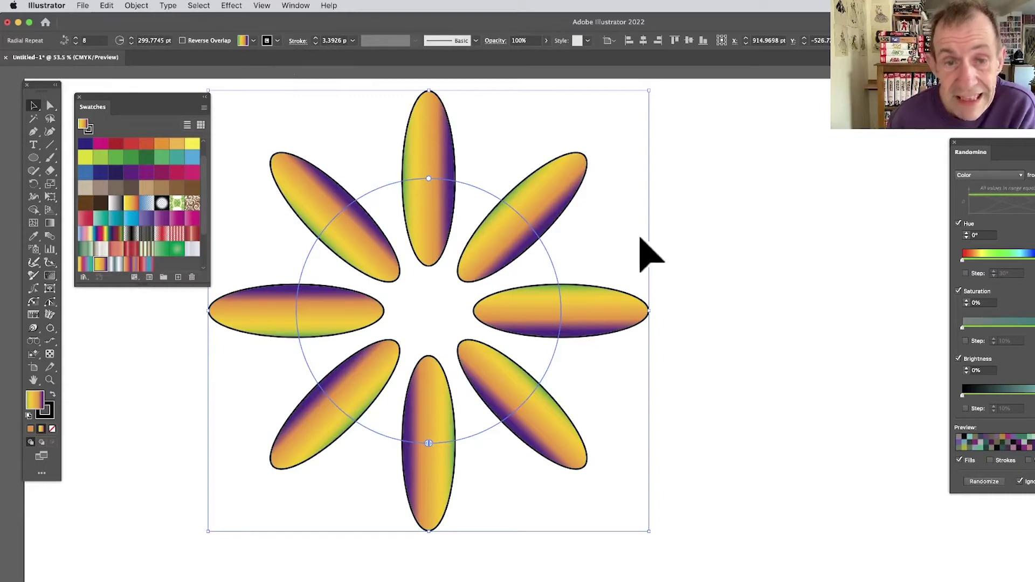
Set the radial repeat to 10 instances
left_click_drag(653, 261, 657, 213)
left_click_drag(647, 255, 658, 231)
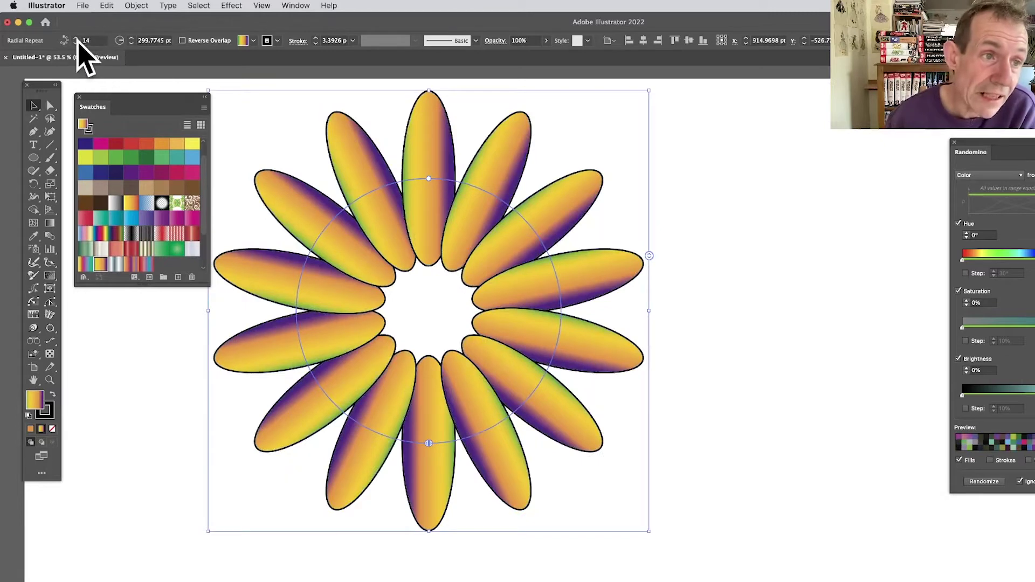
left_click(76, 43)
left_click(76, 43)
left_click(76, 42)
left_click(76, 43)
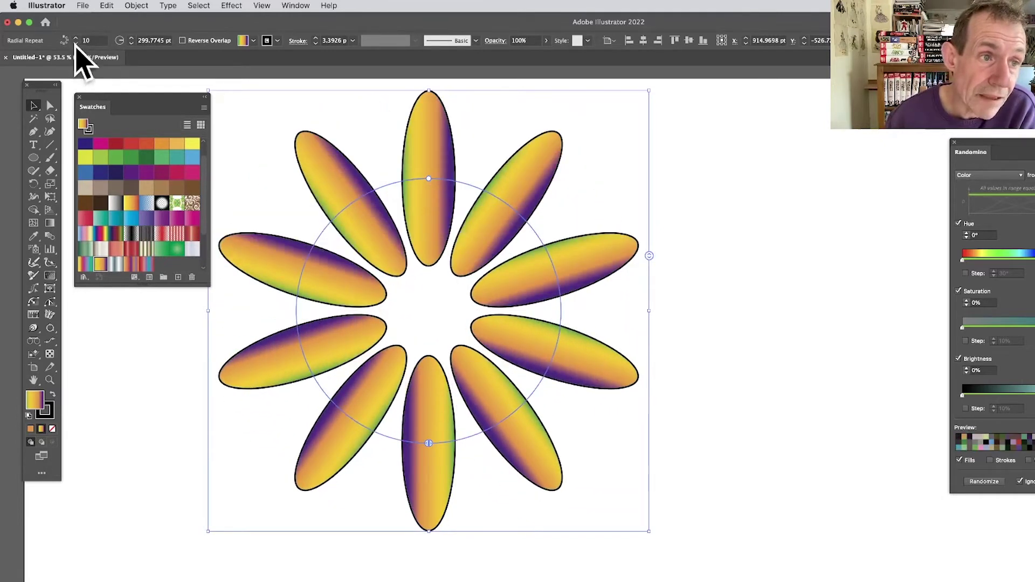
Open Radial Repeat Options and set the instance count to 20
left_click(137, 6)
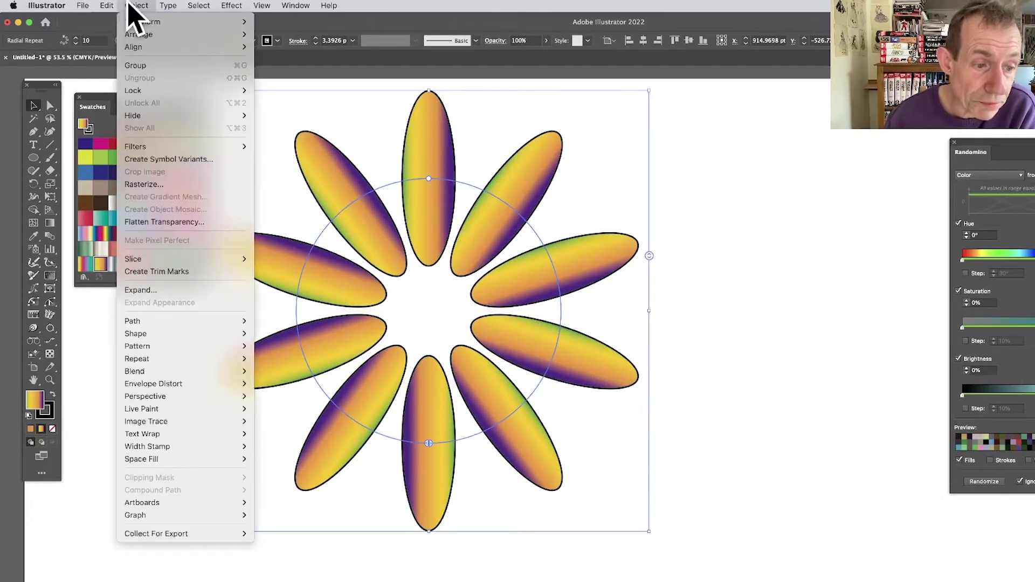
mouse_move(162, 360)
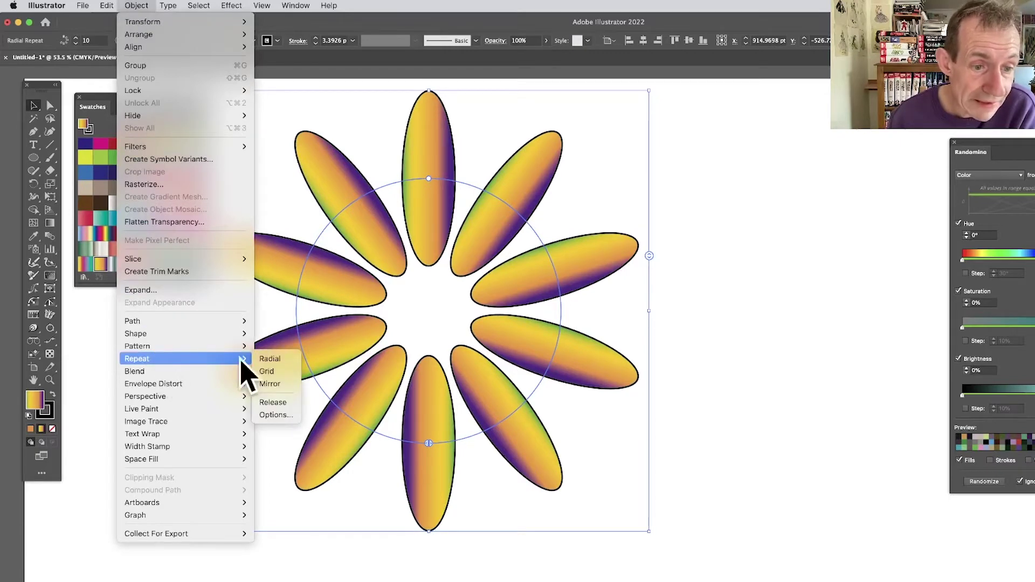
left_click(290, 417)
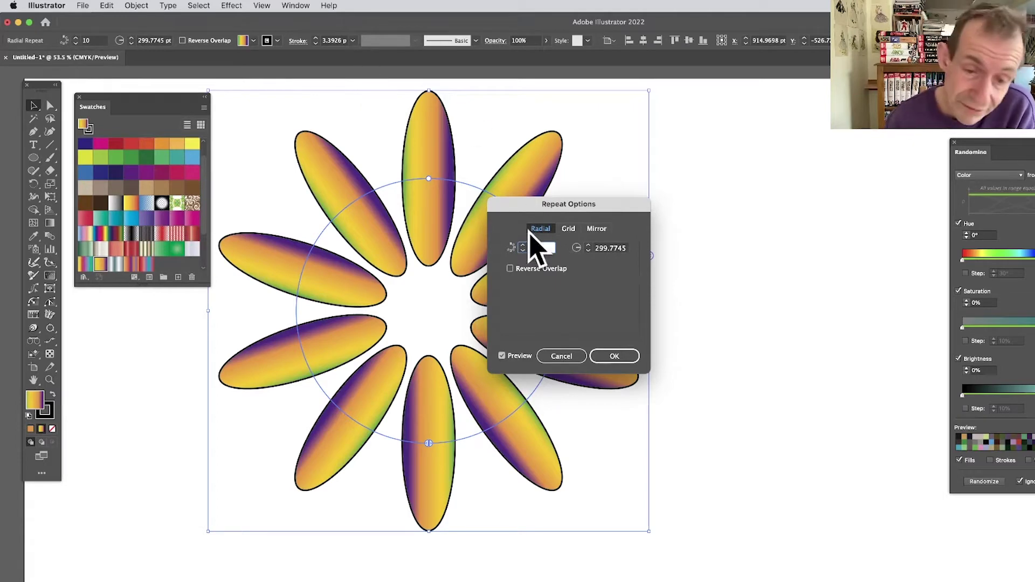
left_click(523, 245)
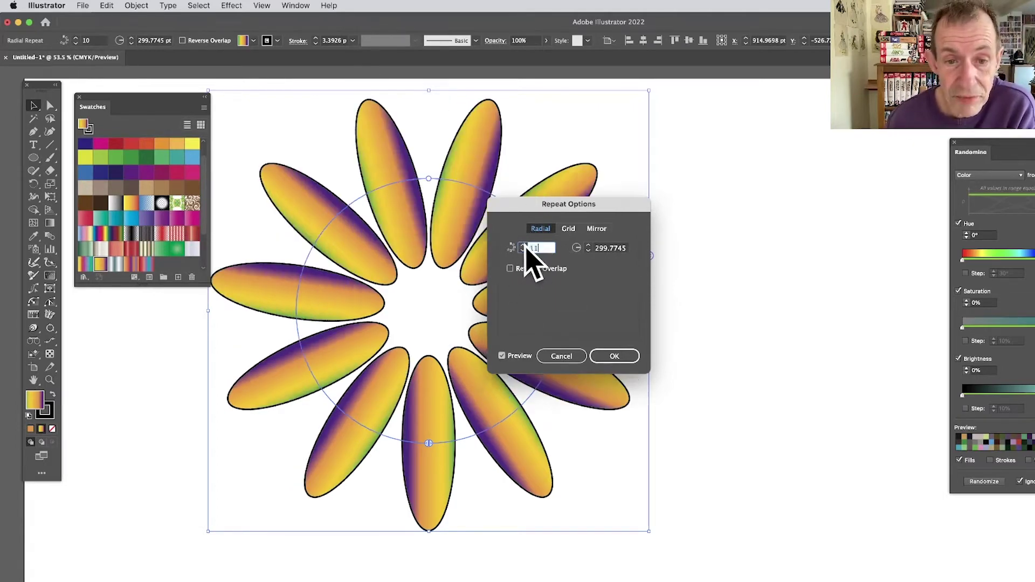
left_click(523, 245)
type("15")
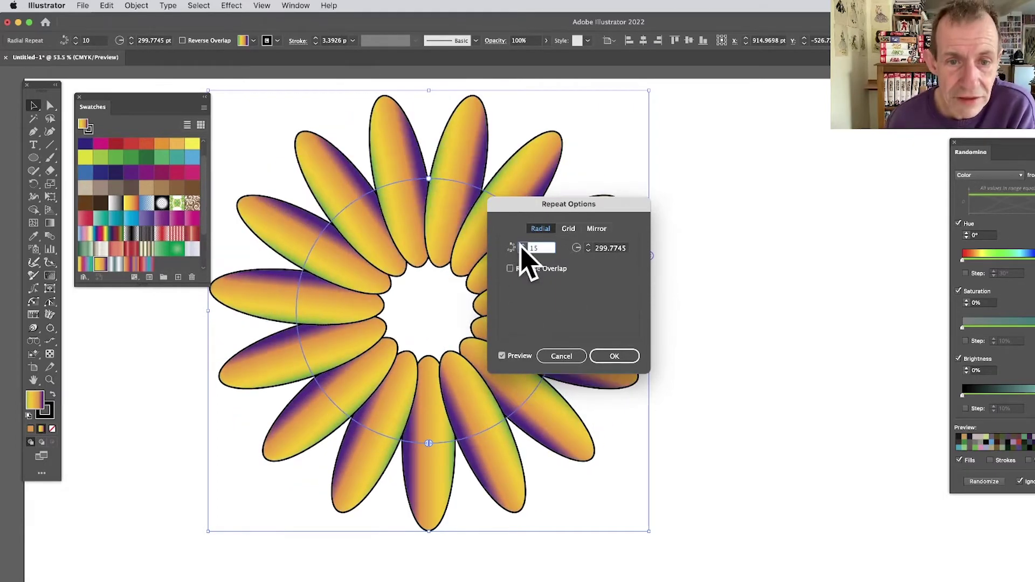
key("Up")
key("Up")
key("Up")
key("Up")
key("Up")
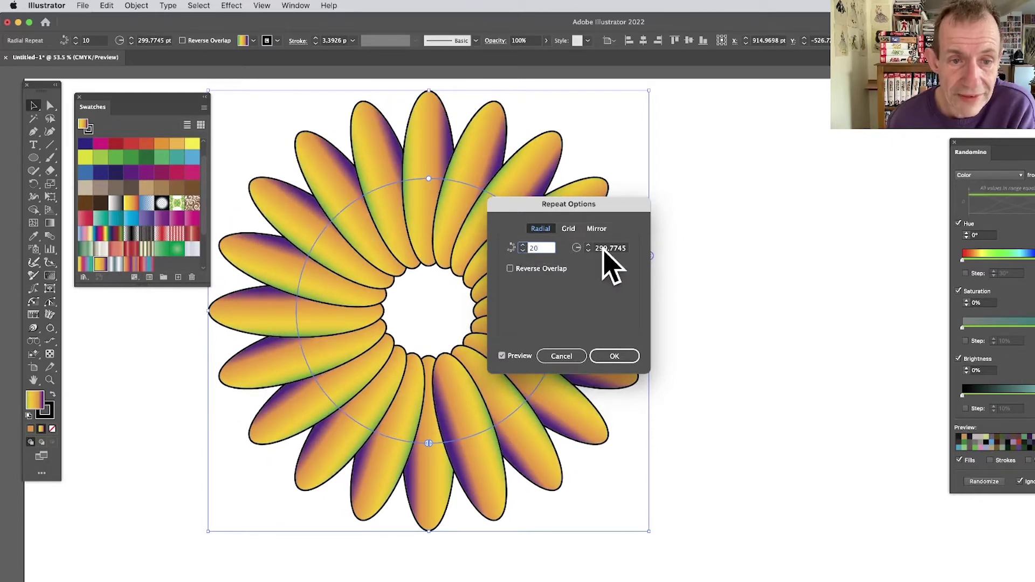
Turn on Reverse Overlap and apply the 20-petal repeat settings
left_click(511, 268)
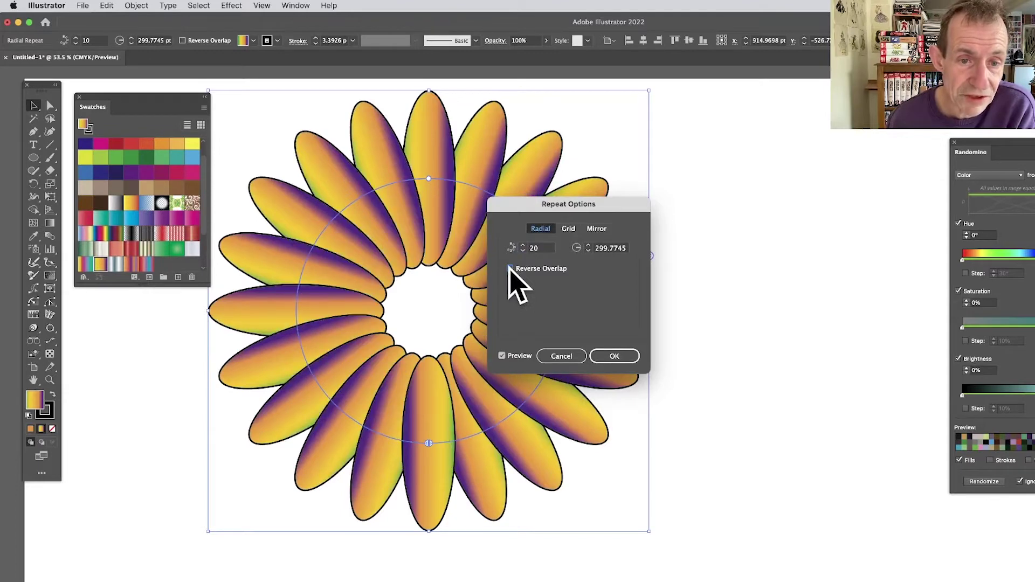
left_click(510, 269)
left_click(511, 269)
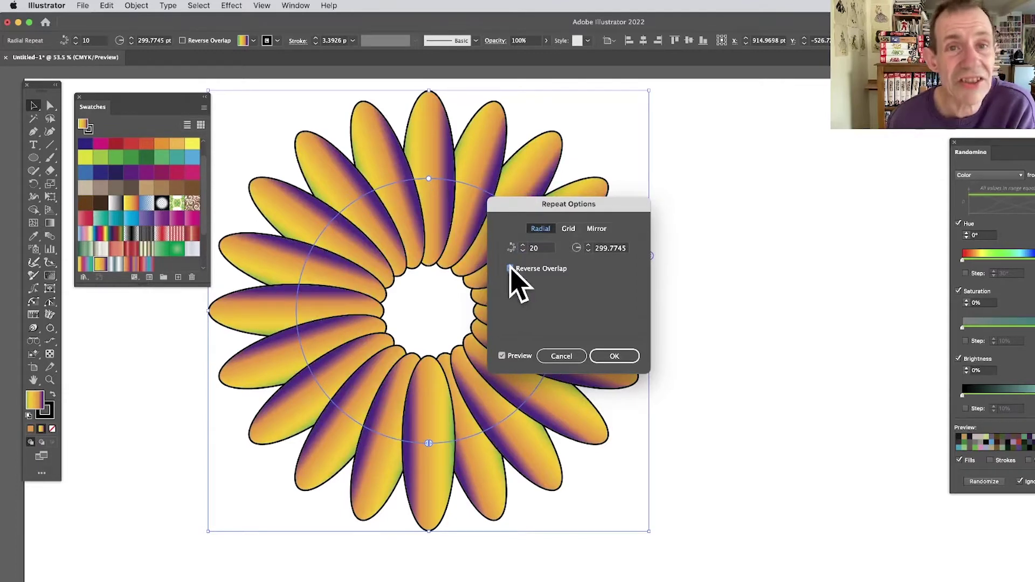
left_click(613, 359)
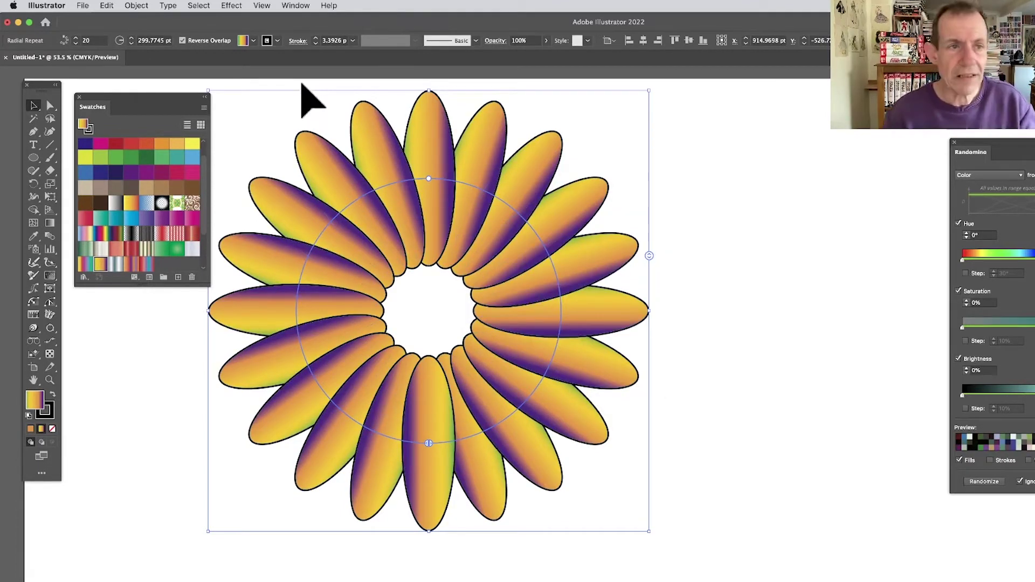
Fill the repeated petals with a green gradient from the Control bar Fill swatches
left_click(248, 39)
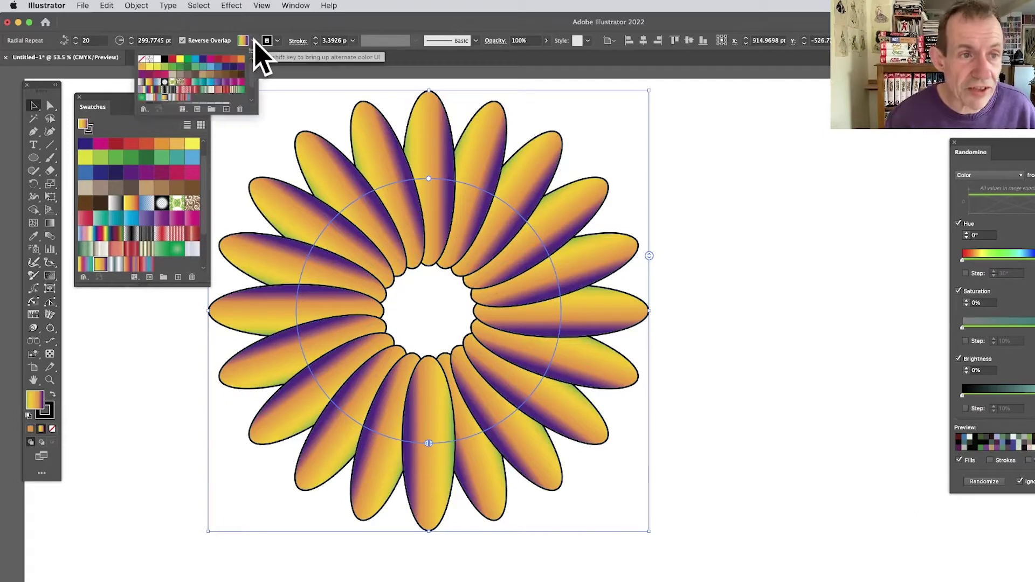
left_click(188, 99)
left_click(202, 90)
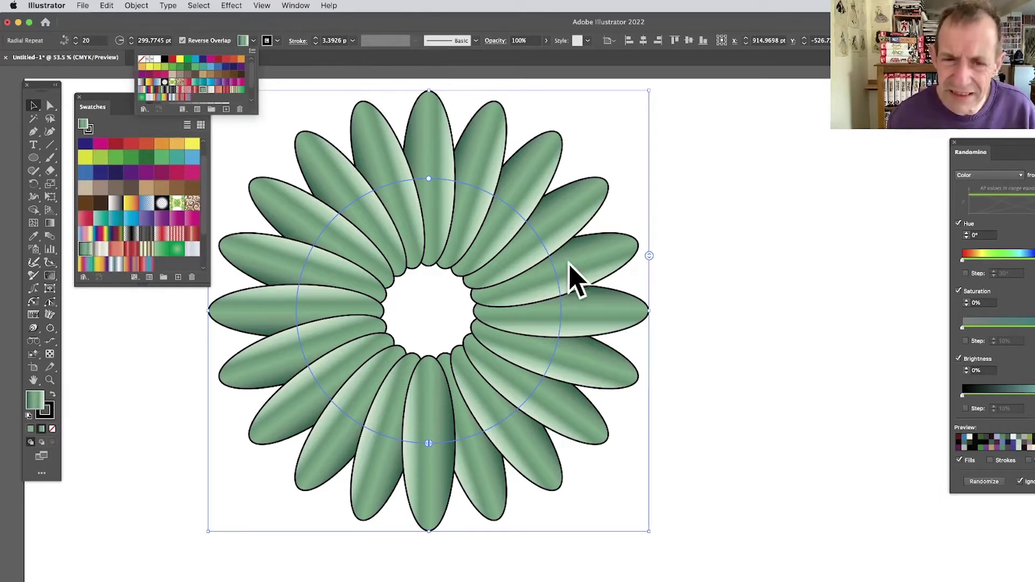
Isolate the top petal, narrow it to about 96 pt wide and tilt it into a swirl
left_click(531, 247)
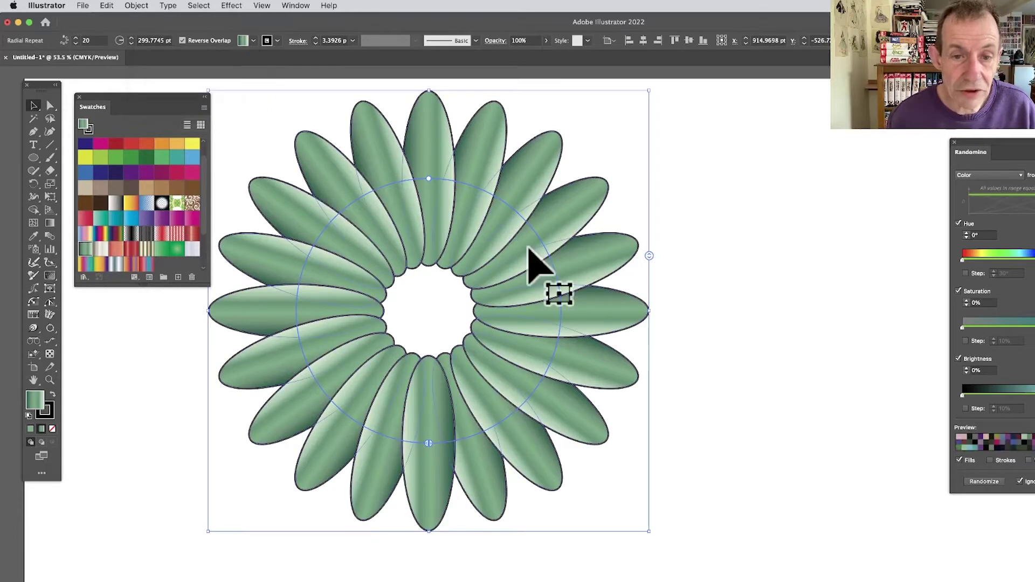
double_click(531, 247)
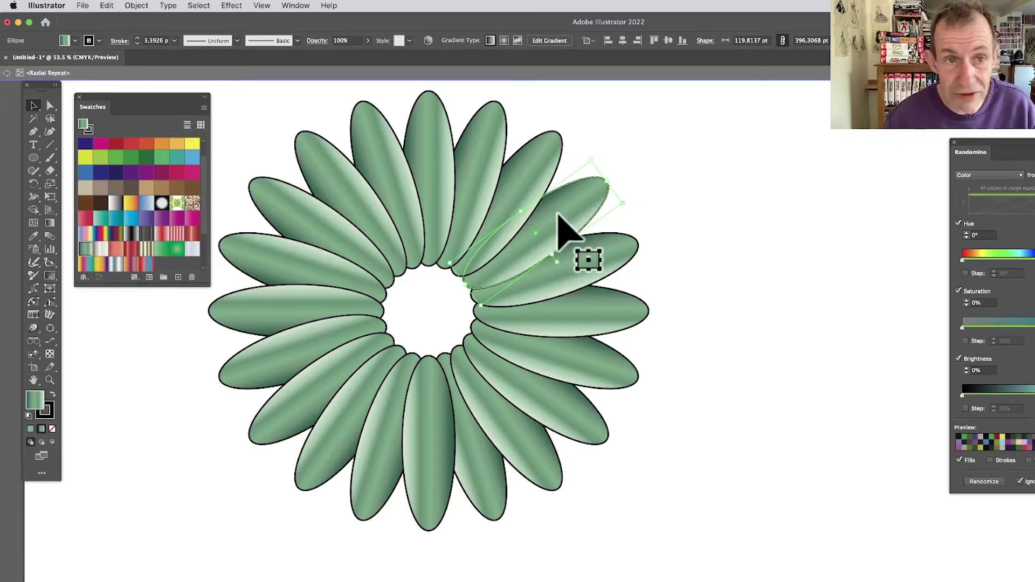
key("Escape")
left_click(430, 166)
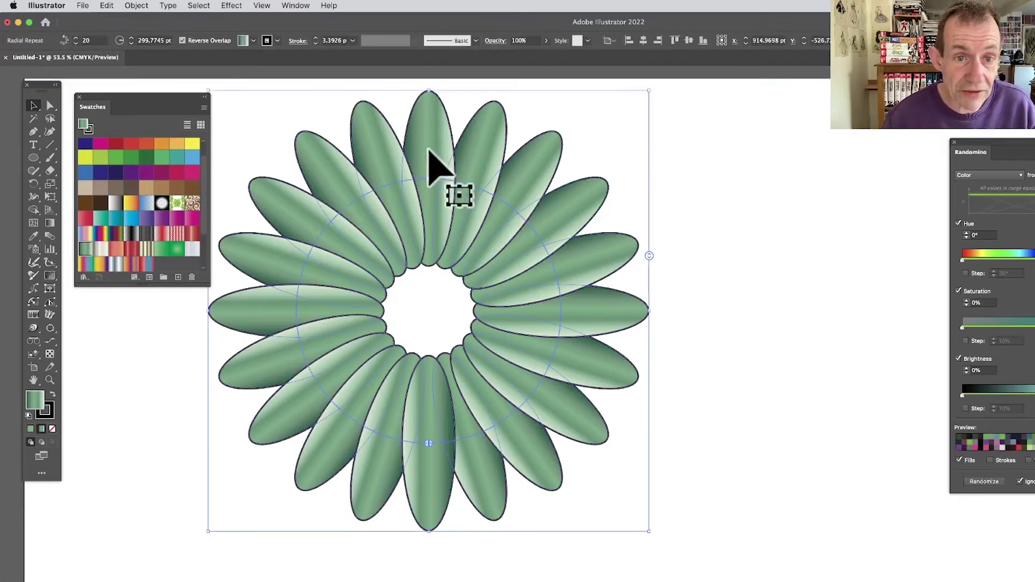
double_click(431, 156)
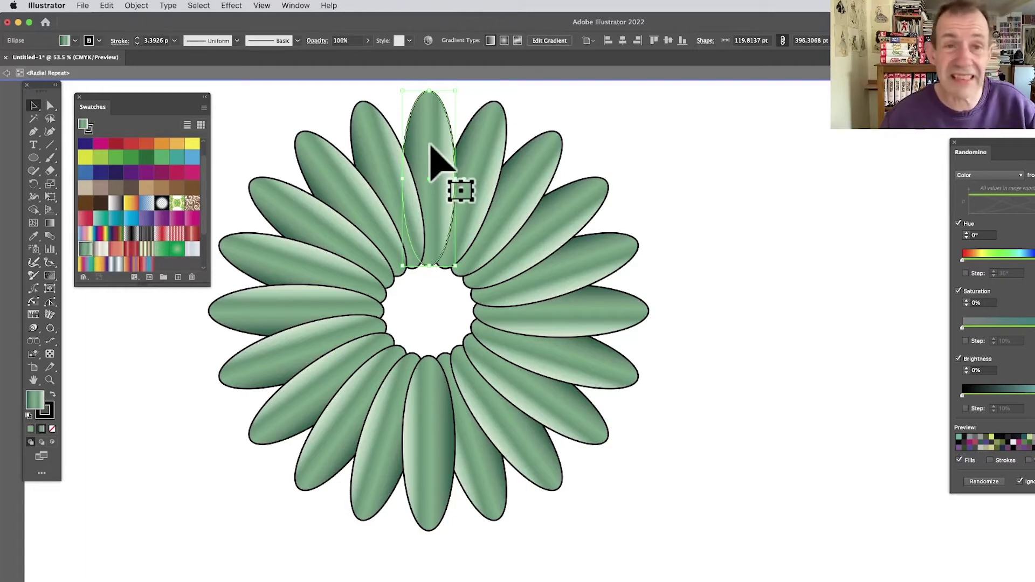
mouse_move(462, 184)
left_mouse_down()
mouse_move(532, 196)
mouse_move(420, 184)
mouse_move(486, 192)
mouse_move(453, 180)
left_mouse_up()
left_click_drag(445, 82, 478, 106)
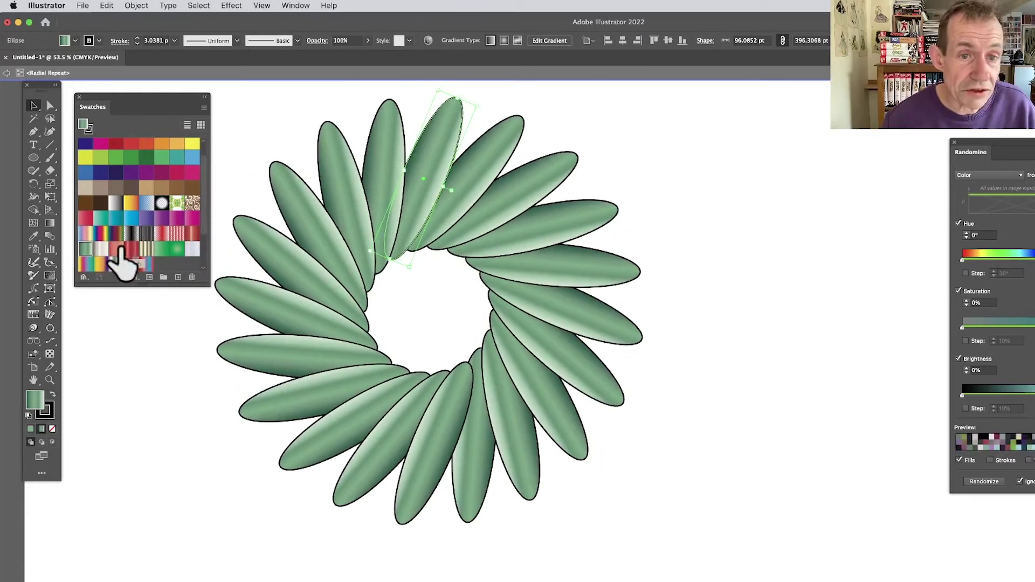
Fill the petals with the red-and-teal striped gradient swatch
left_click(116, 249)
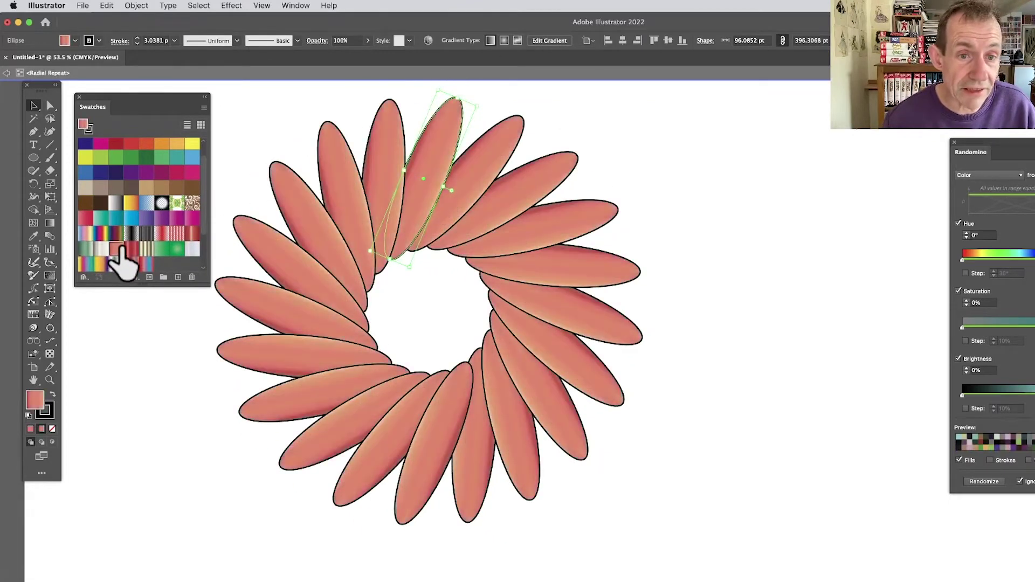
left_click(162, 233)
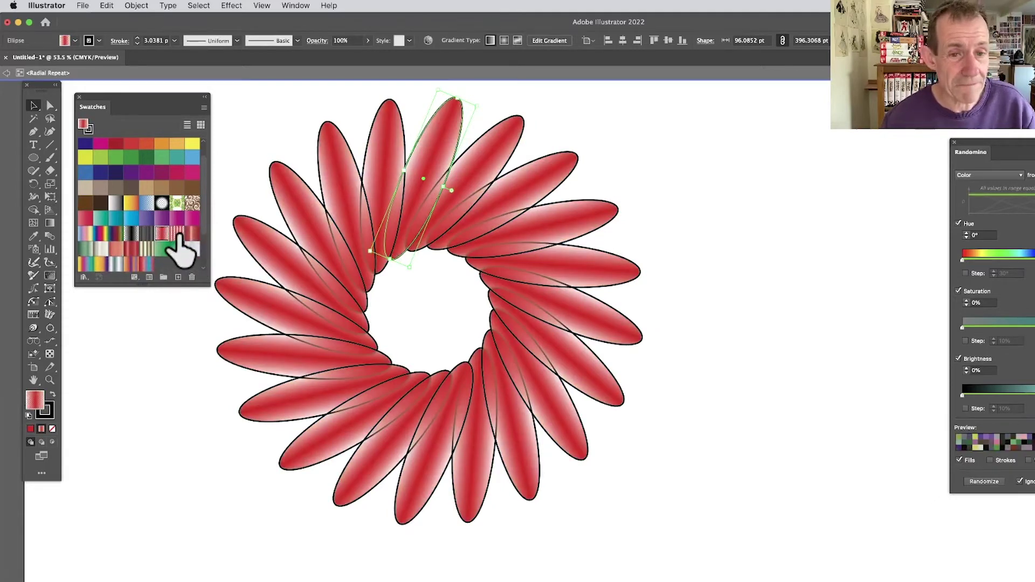
left_click(177, 234)
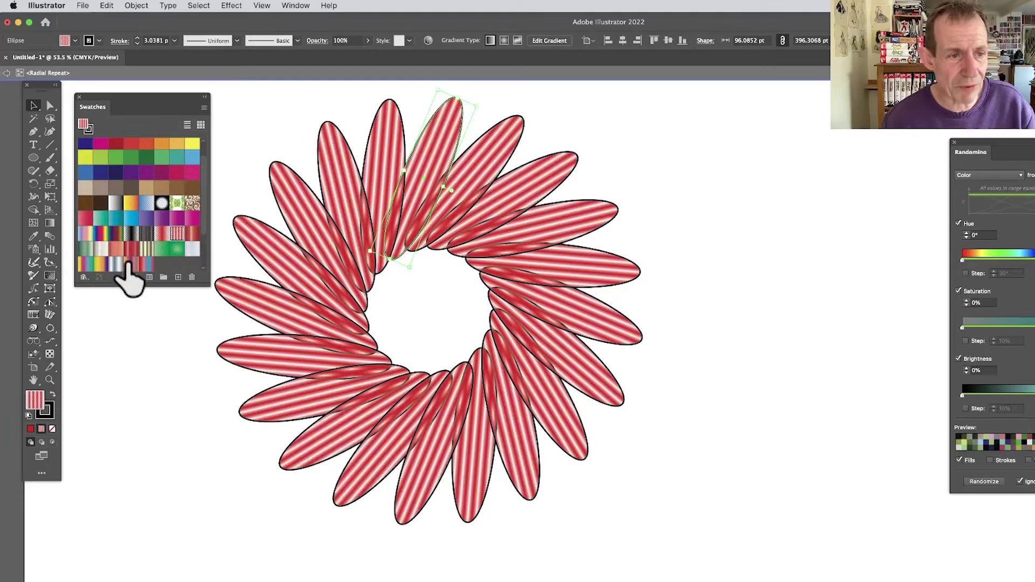
left_click(146, 263)
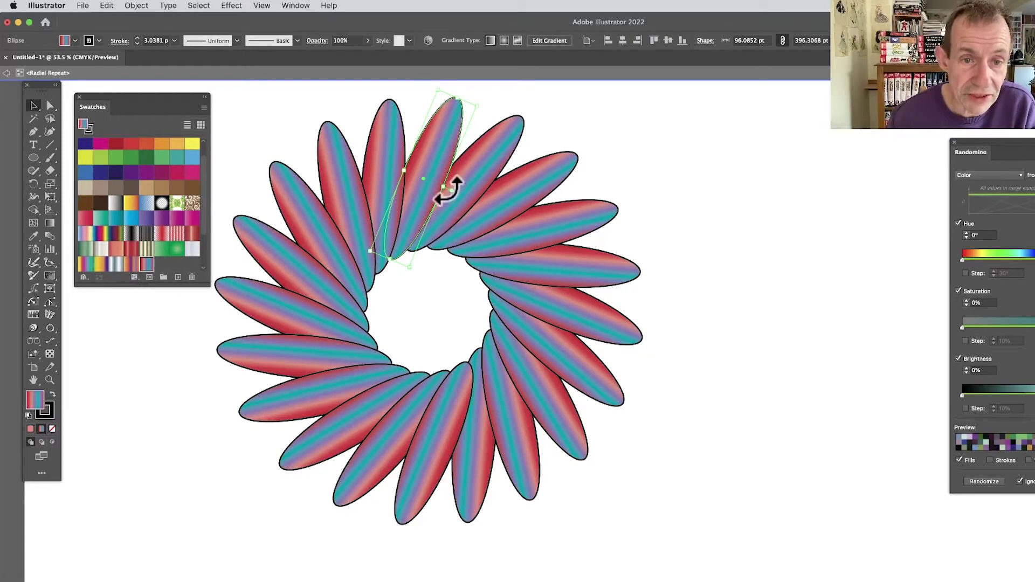
Notch each petal into a pie wedge and exit the repeat's isolation mode
left_click_drag(450, 192, 475, 141)
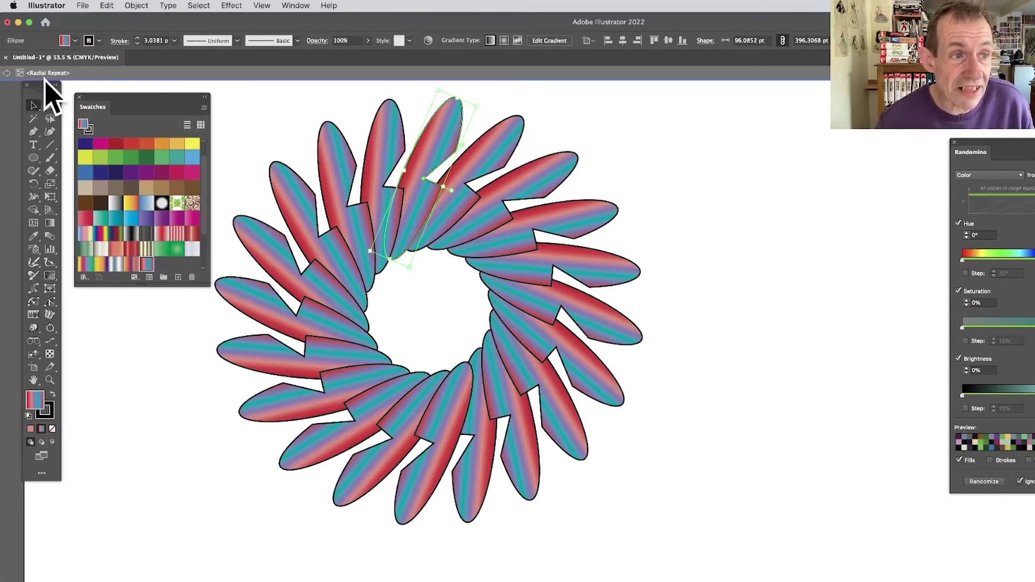
right_click(495, 156)
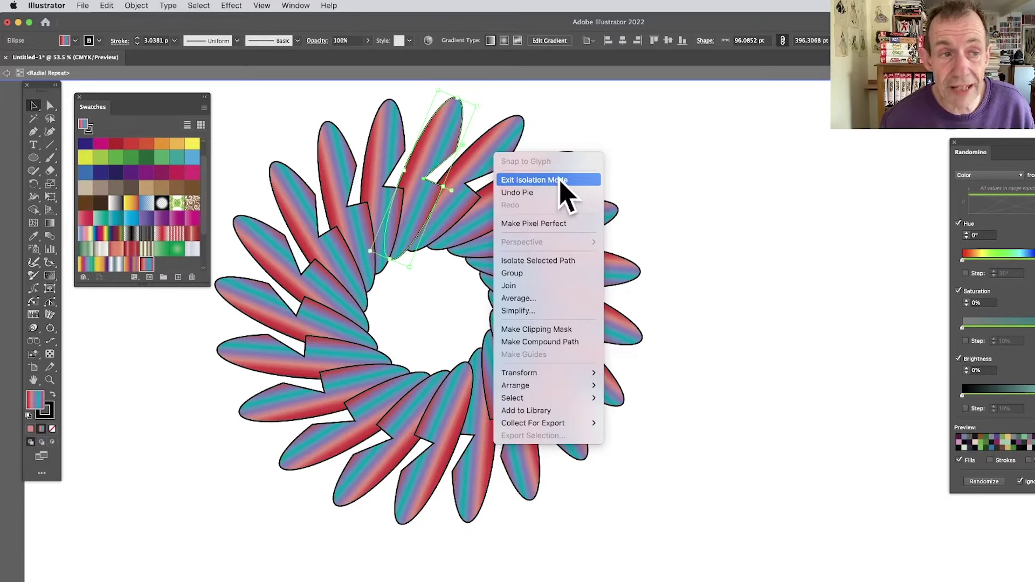
left_click(7, 75)
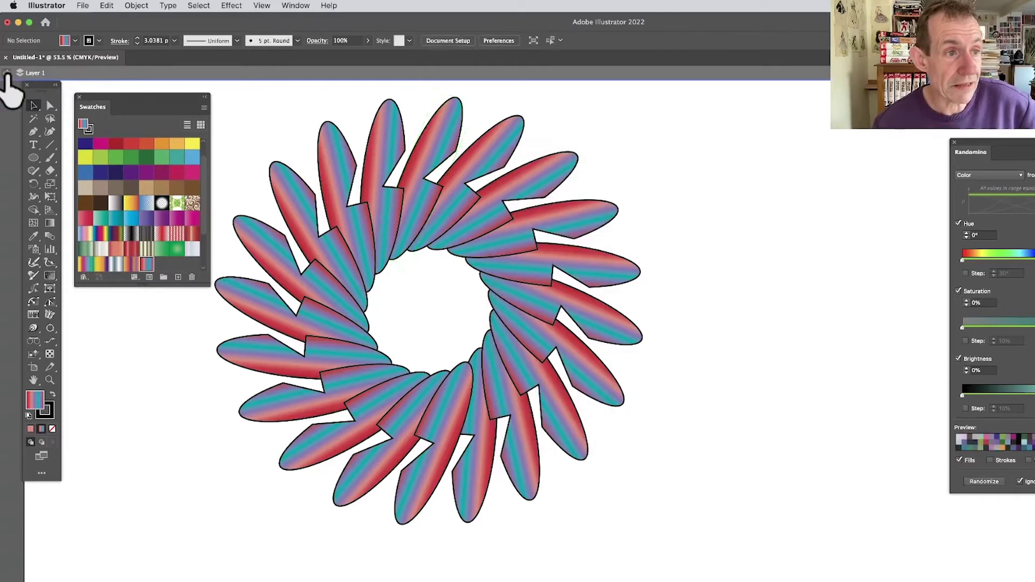
left_click(7, 74)
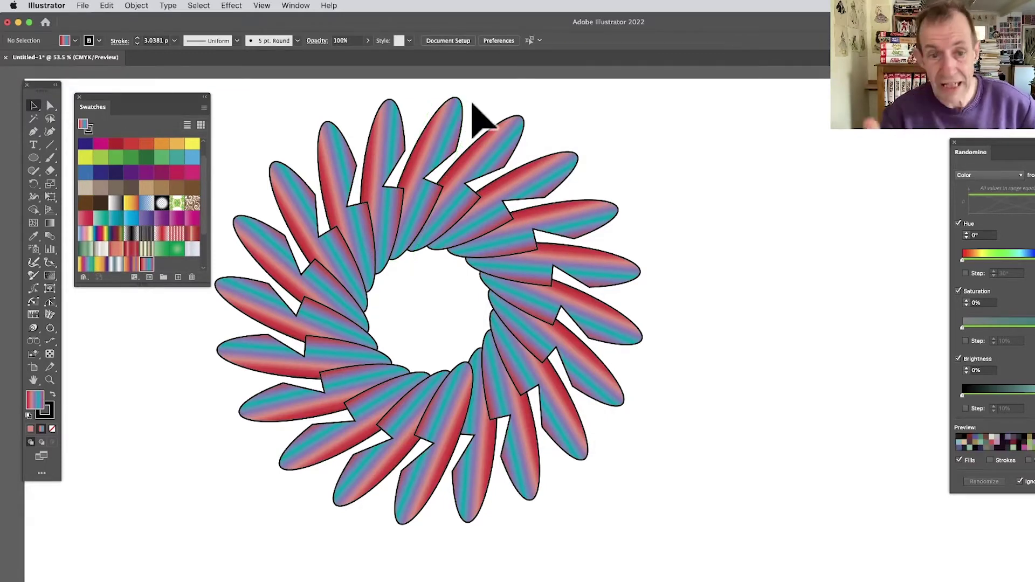
Raise the ring to 22 petals, isolate a petal and redraw its gradient into stripes
left_click(457, 200)
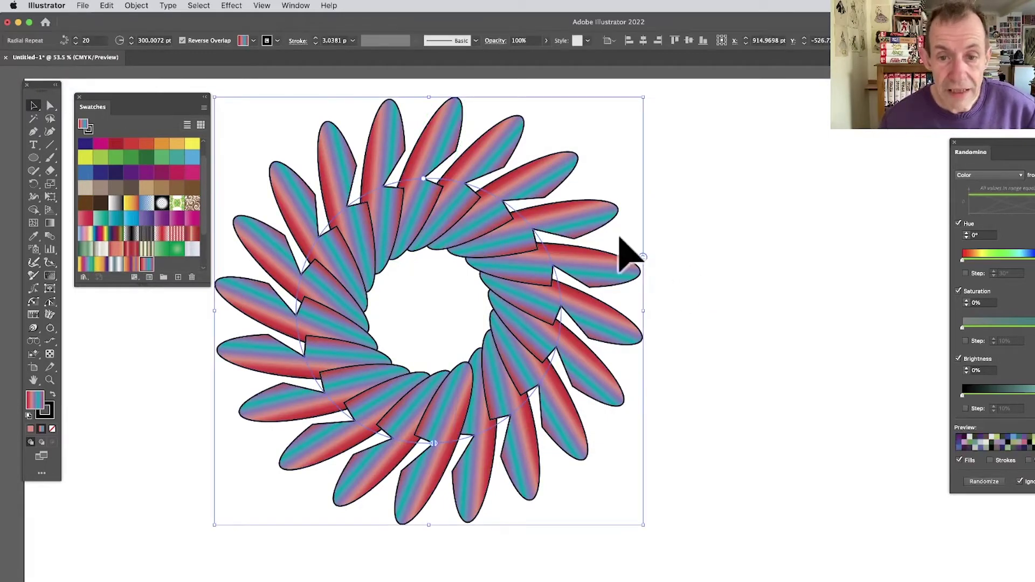
mouse_move(641, 259)
left_mouse_down()
mouse_move(646, 195)
mouse_move(646, 307)
mouse_move(645, 242)
mouse_move(645, 254)
left_mouse_up()
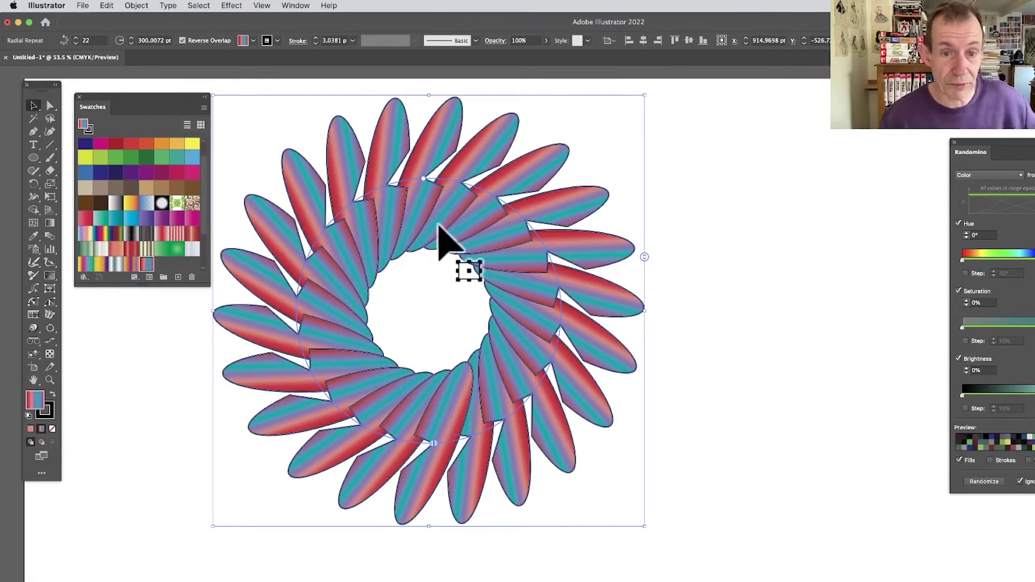
double_click(552, 219)
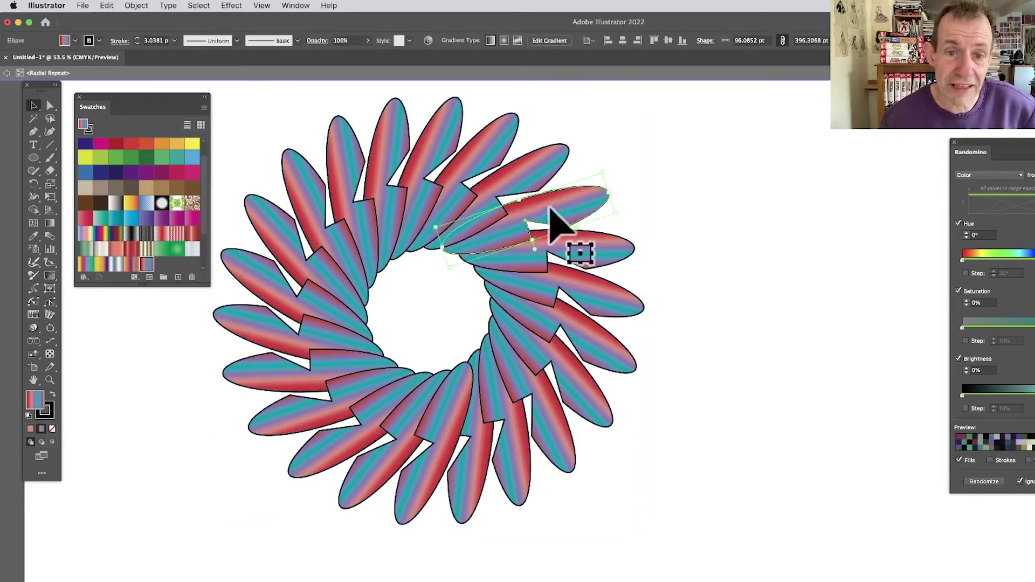
left_click(49, 224)
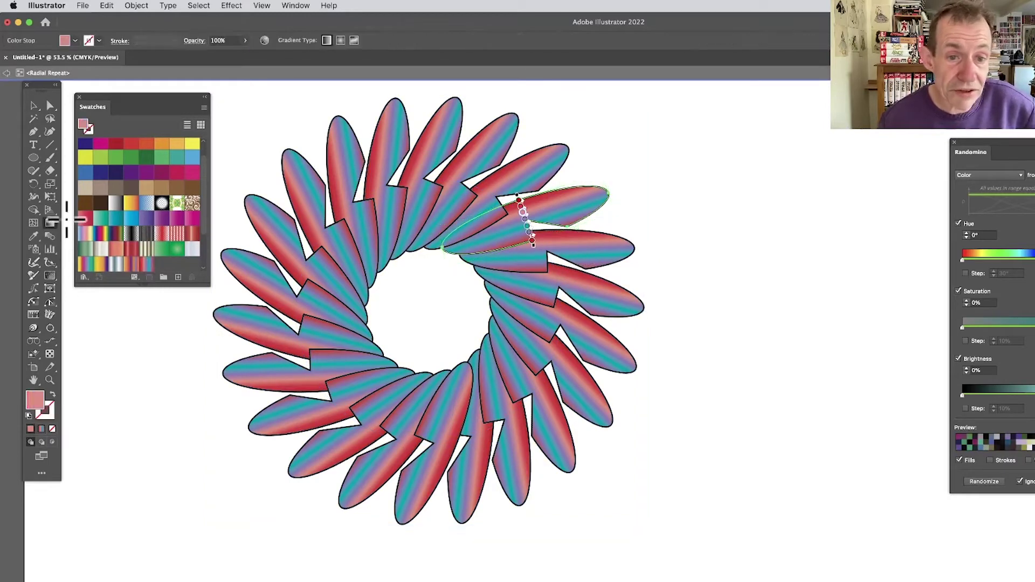
left_click(529, 231)
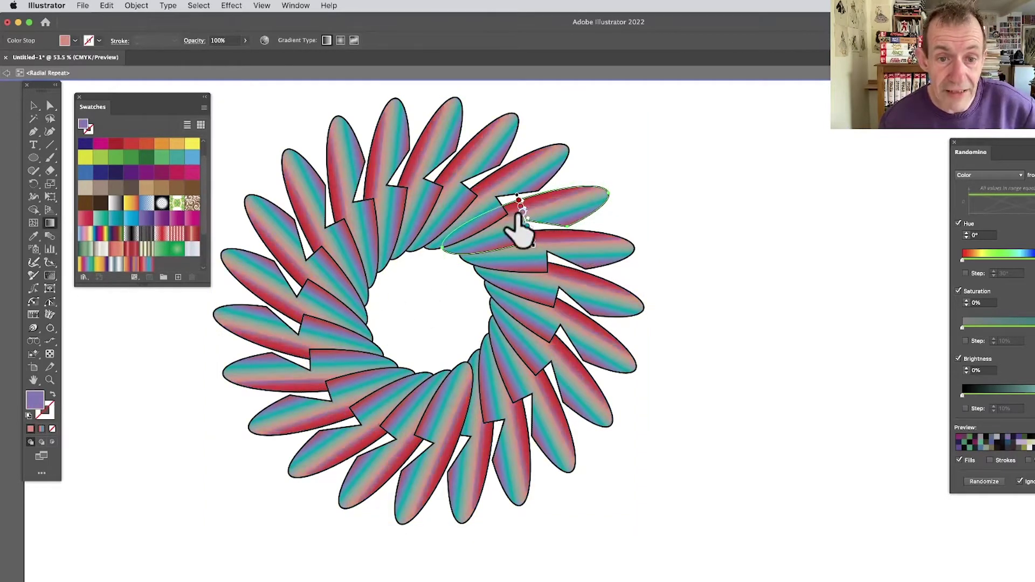
left_click(490, 273)
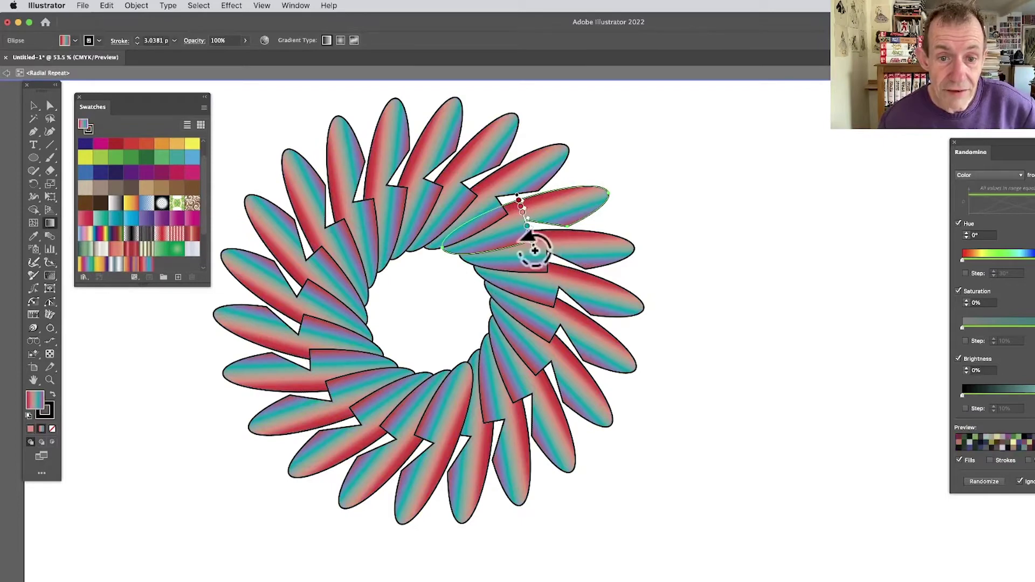
mouse_move(535, 250)
left_mouse_down()
mouse_move(444, 258)
mouse_move(652, 254)
mouse_move(652, 185)
mouse_move(550, 230)
mouse_move(570, 259)
mouse_move(520, 203)
left_mouse_up()
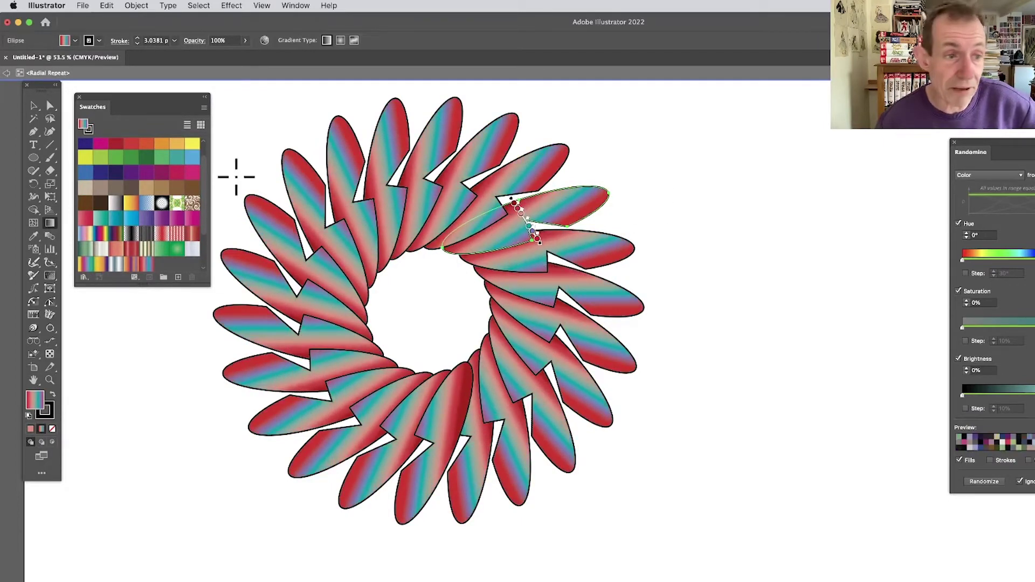
Apply the Green, Gold, Purple gradient from purple centre to green tips, then exit and shift the ring right
double_click(100, 265)
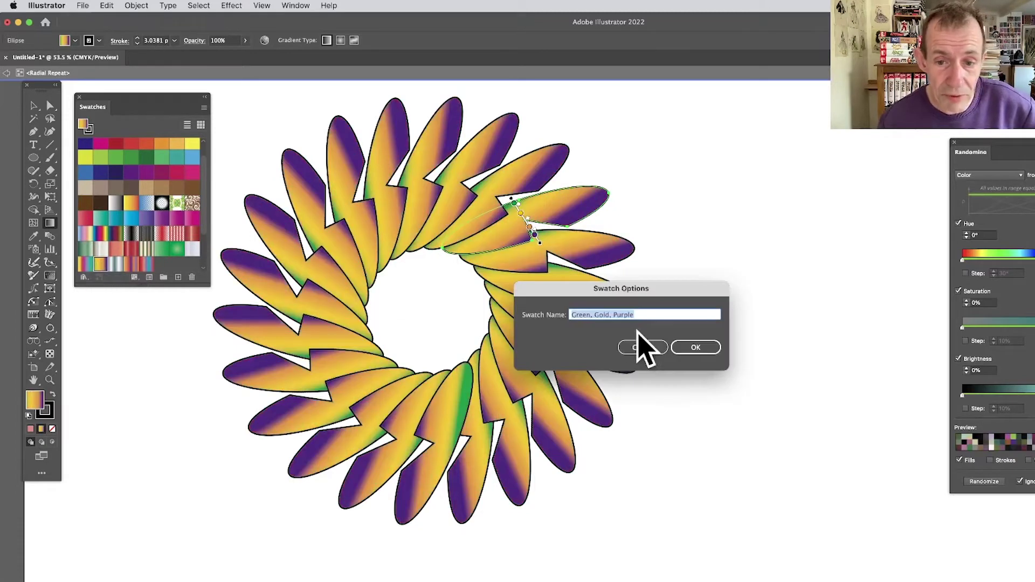
left_click(639, 348)
left_click_drag(573, 192, 462, 238)
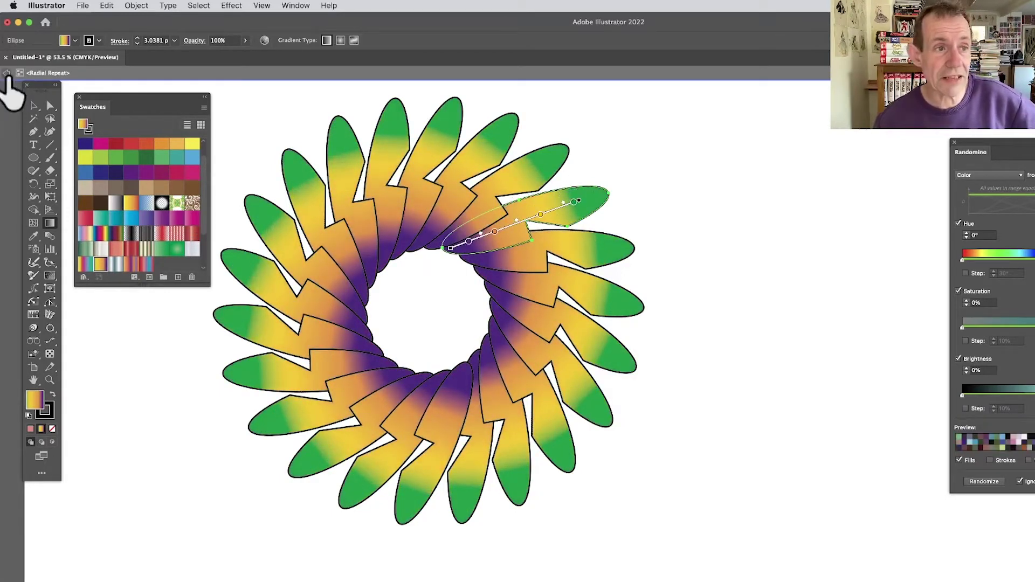
left_click(7, 74)
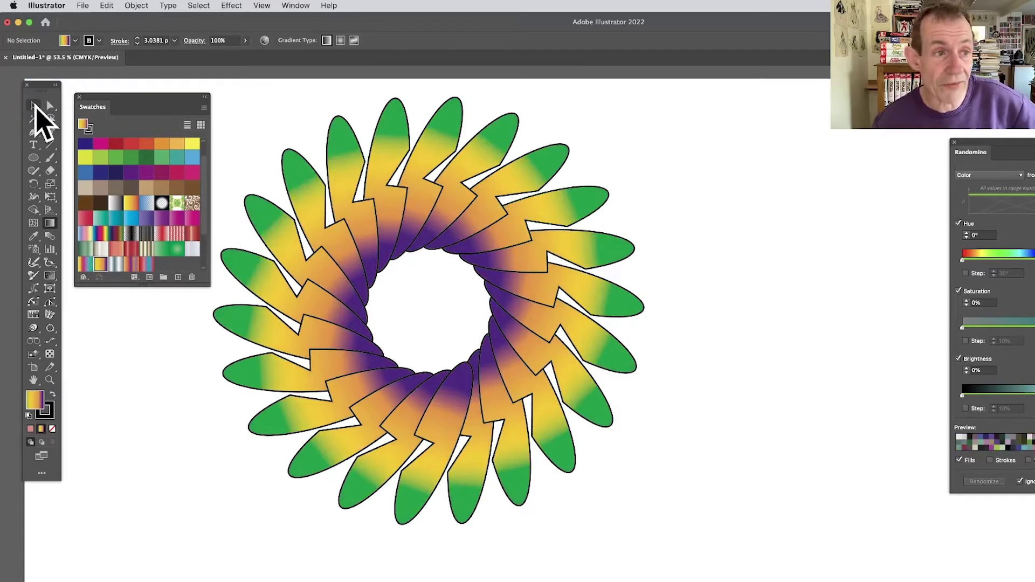
left_click(33, 106)
left_click_drag(445, 192, 563, 189)
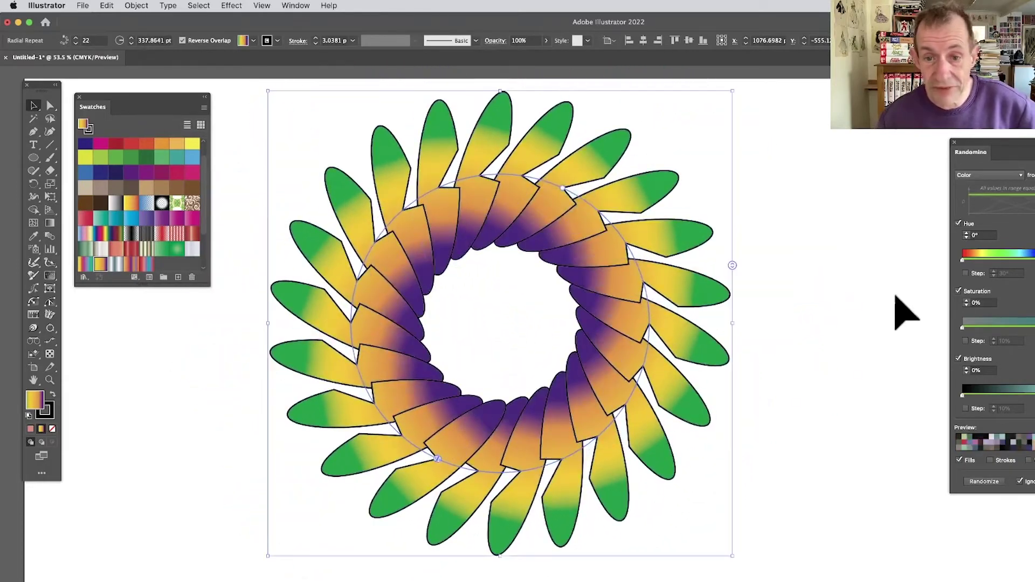
Raise the ring radius to 361 pt, then shrink the petal ring and move it up-left
left_click(132, 38)
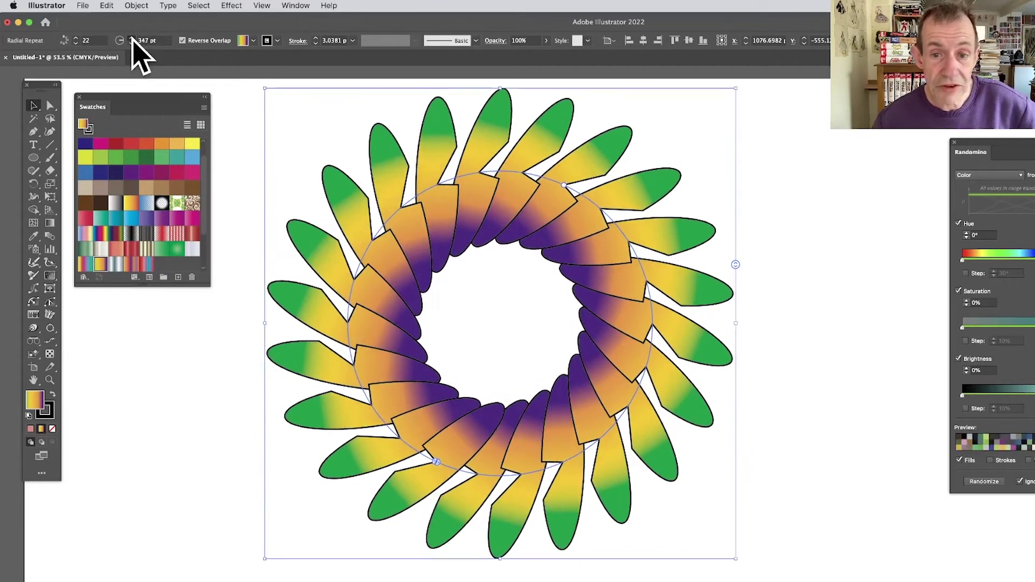
left_click(132, 38)
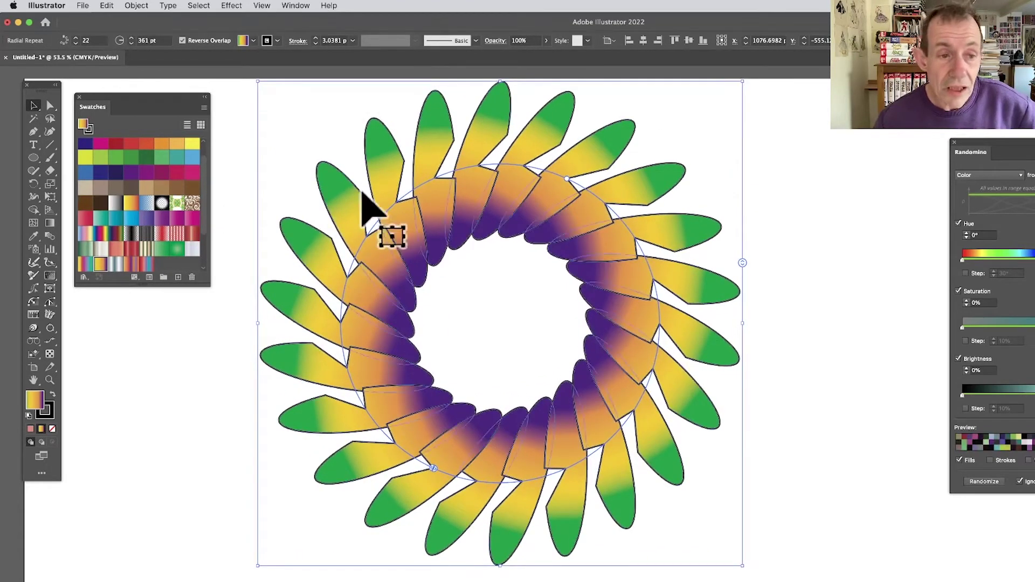
left_click_drag(261, 86, 410, 205)
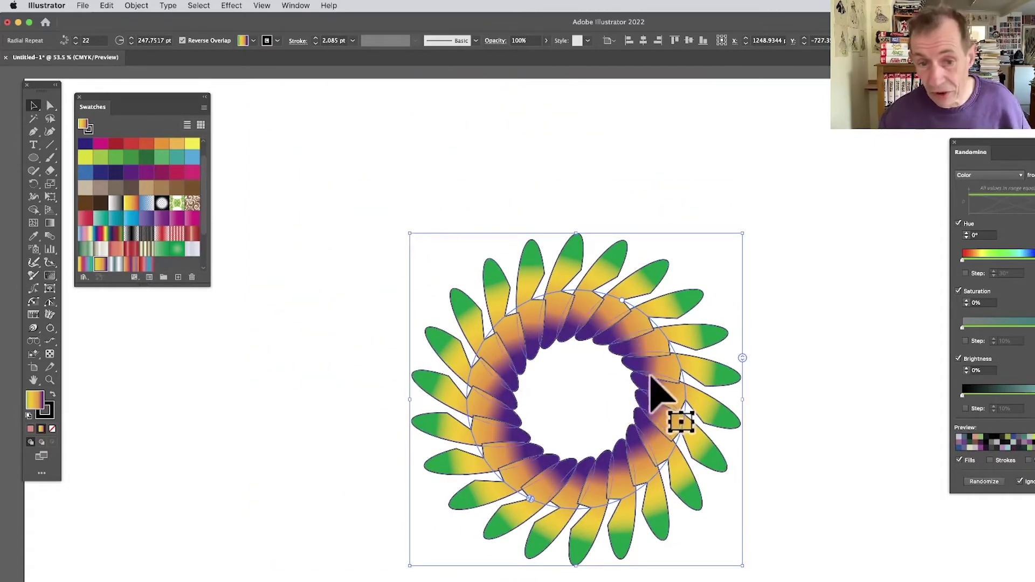
left_click_drag(601, 297, 491, 212)
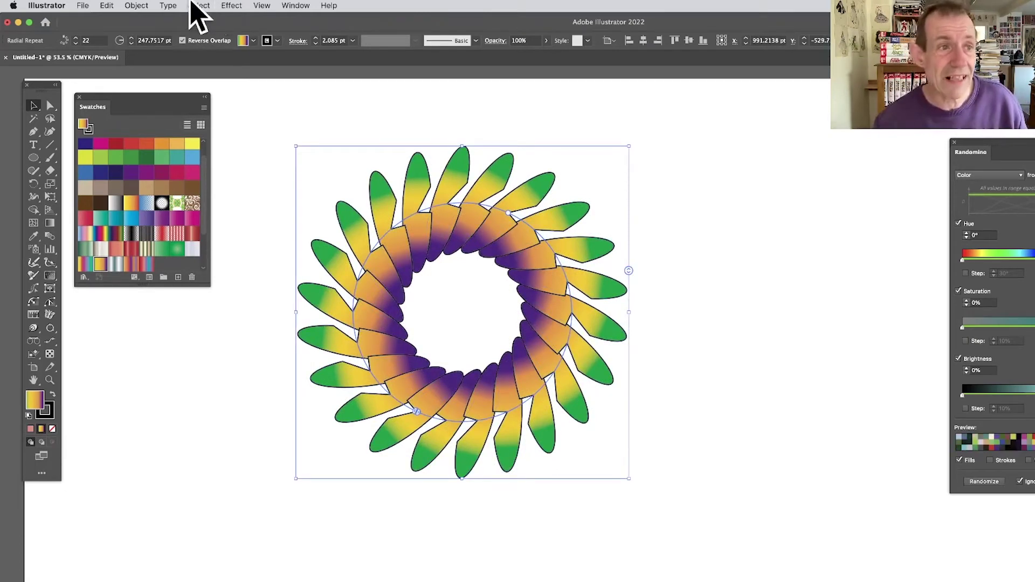
Apply a radial repeat to the petal wreath and shrink its radius
left_click(134, 5)
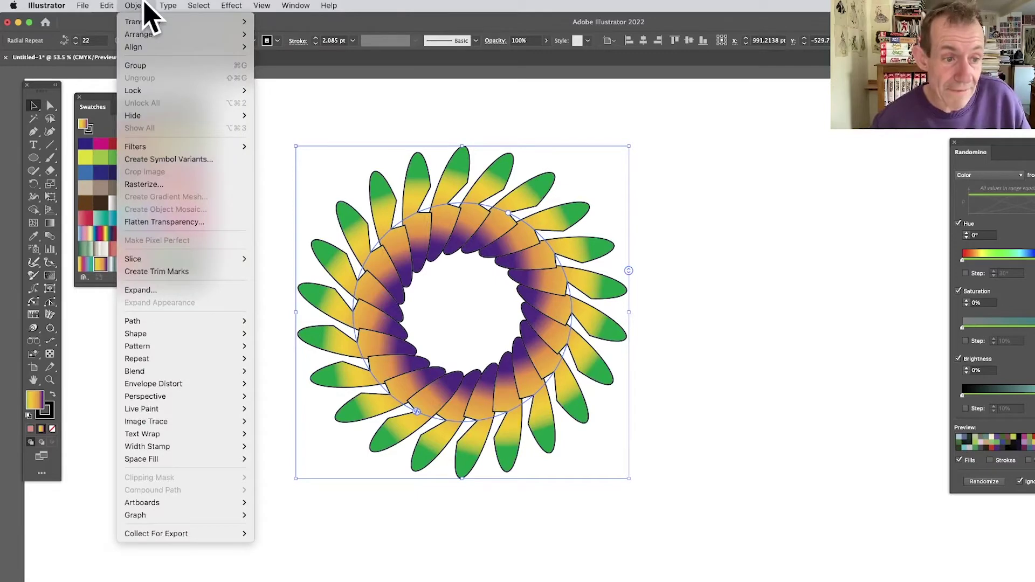
mouse_move(184, 333)
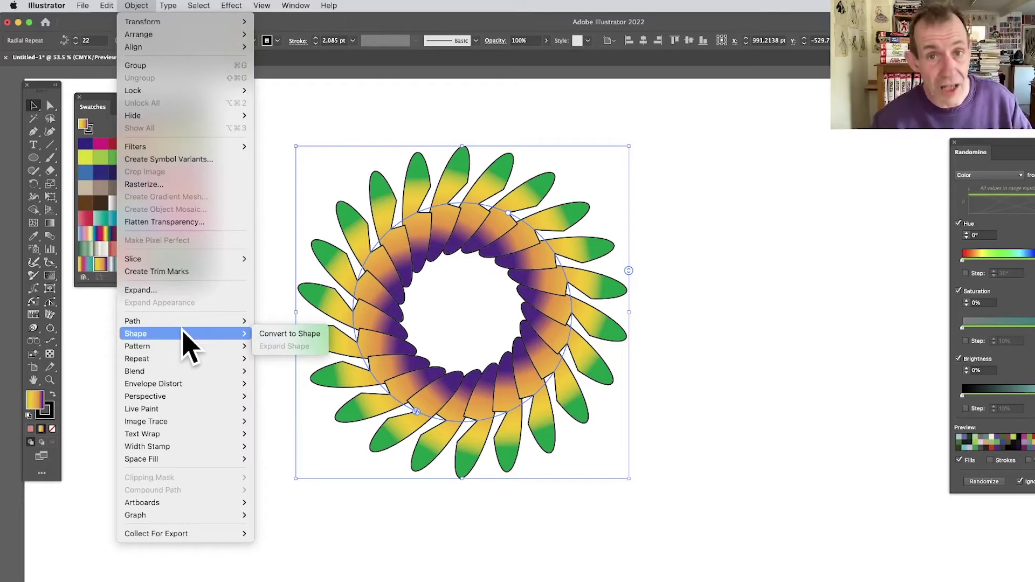
mouse_move(174, 359)
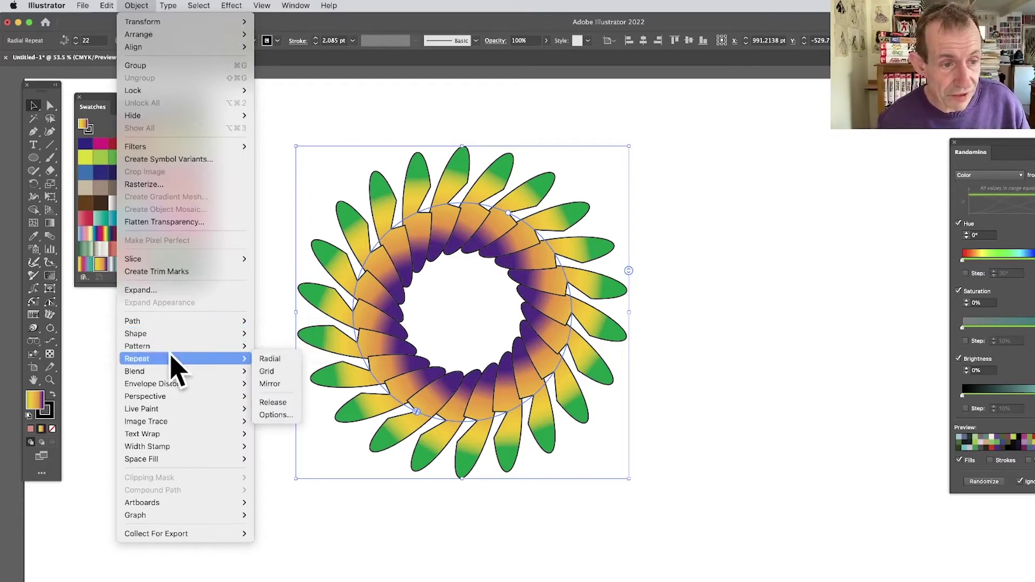
left_click(273, 360)
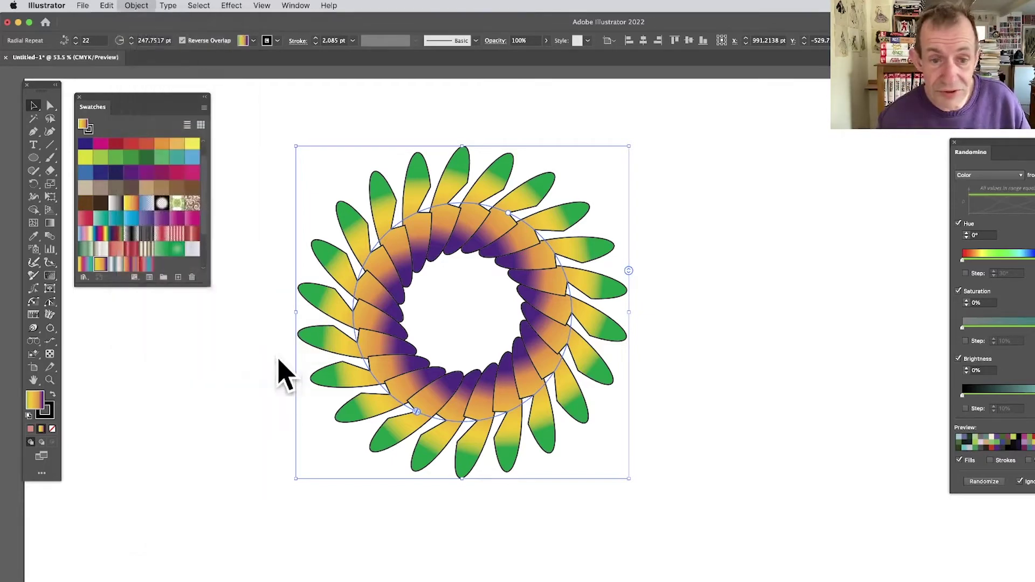
left_click_drag(462, 314, 520, 351)
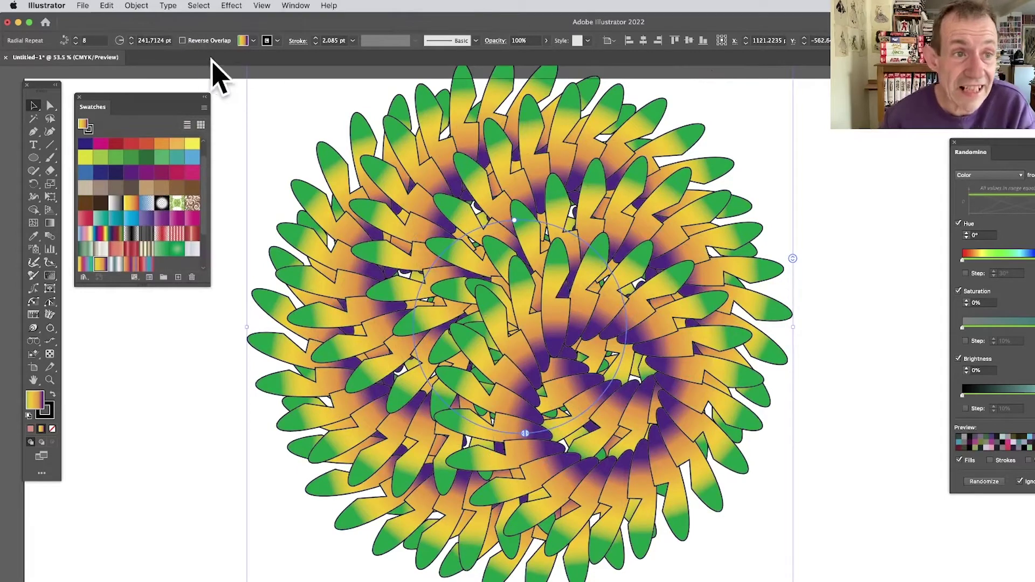
Toggle Reverse Overlap and change the wreath count to 9, then 7
left_click(182, 41)
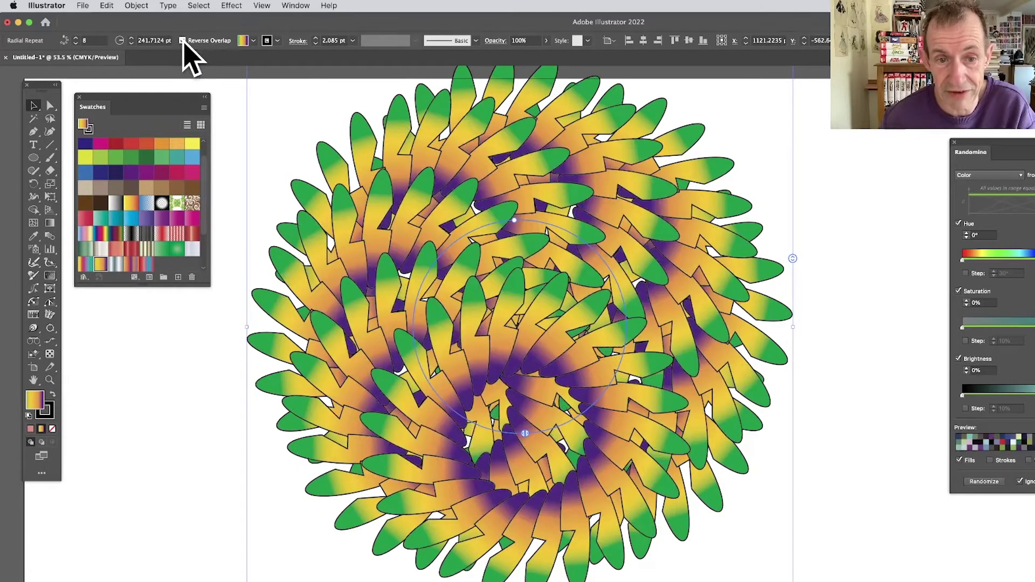
left_click(182, 41)
left_click(183, 41)
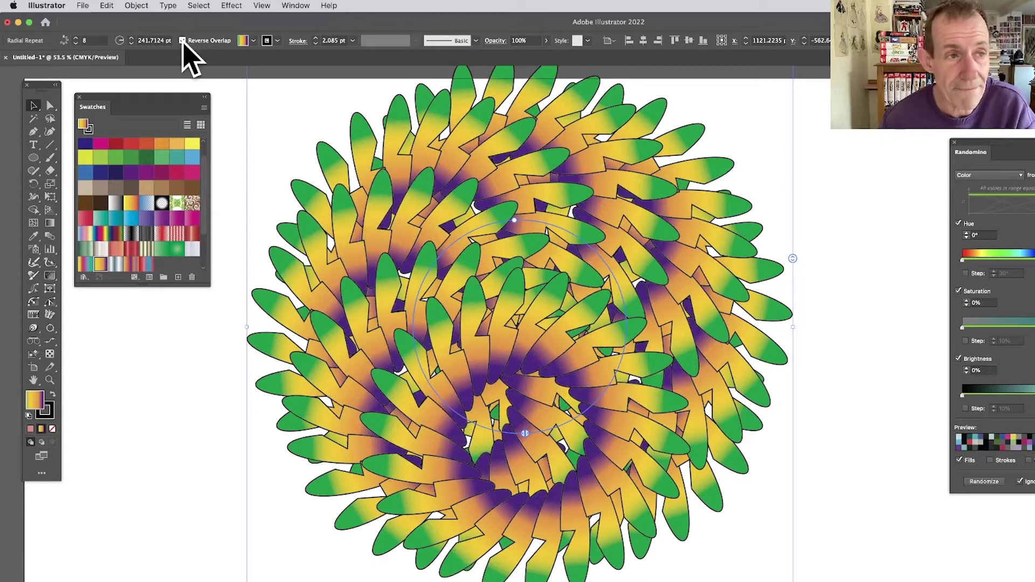
left_click(75, 39)
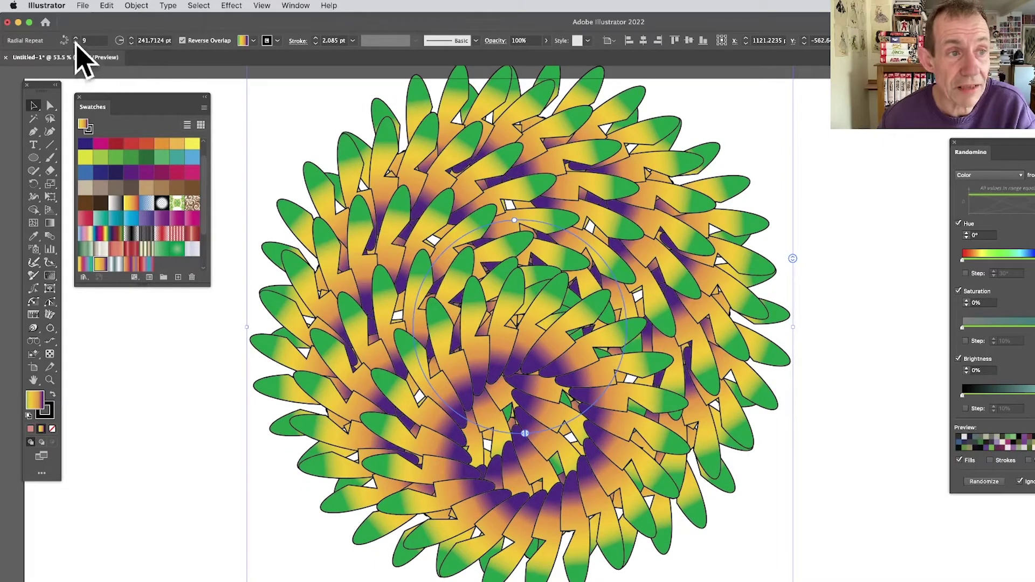
left_click(75, 43)
left_click(76, 42)
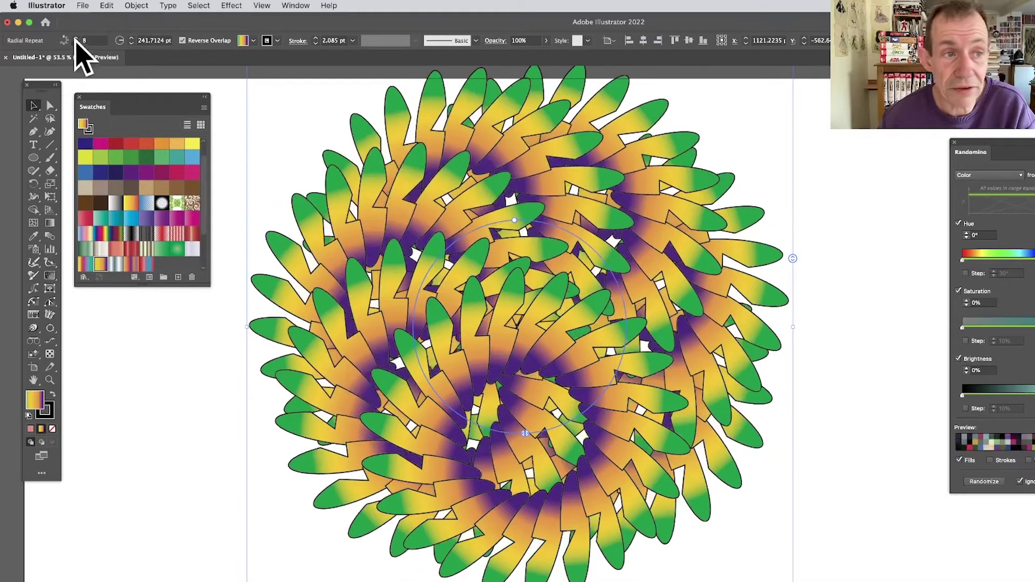
Slim the source petal inside the nested repeat, then exit isolation mode completely
double_click(561, 180)
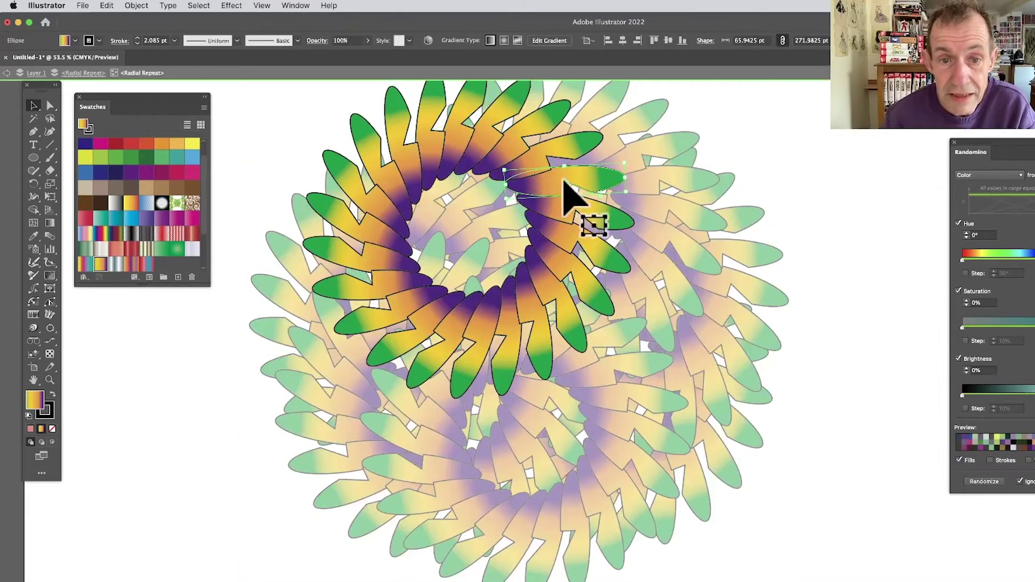
mouse_move(626, 194)
left_mouse_down()
mouse_move(758, 215)
mouse_move(627, 220)
mouse_move(571, 162)
mouse_move(630, 183)
mouse_move(619, 179)
left_mouse_up()
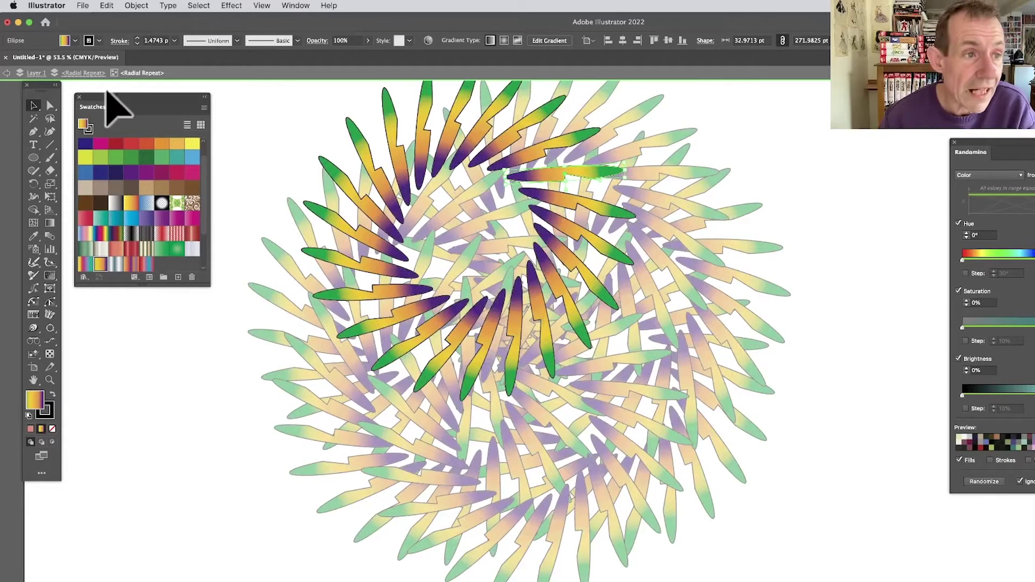
left_click(7, 74)
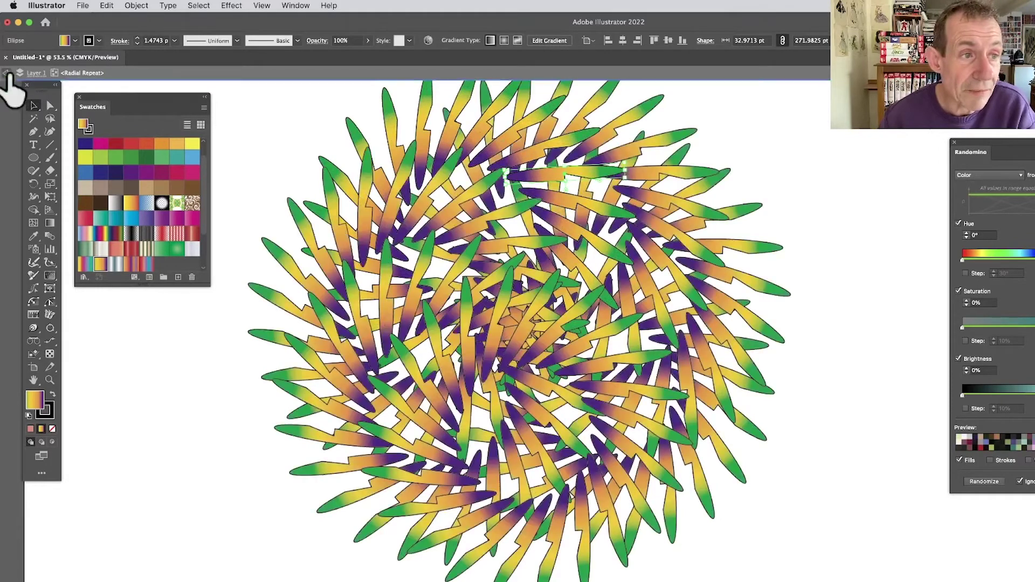
right_click(600, 250)
left_click(654, 281)
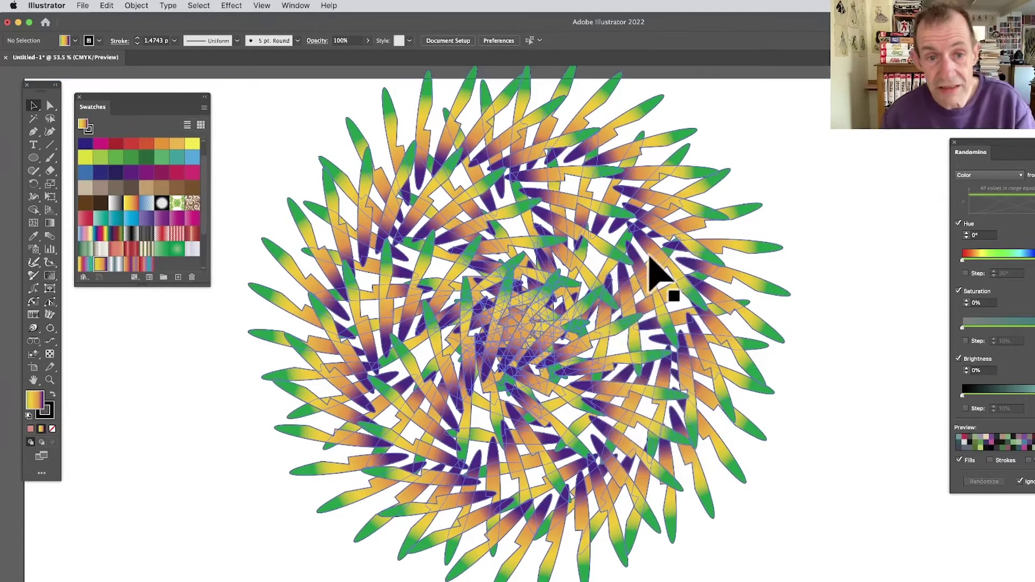
Select the whole radial repeat, set it to 8 wreaths, then delete it
left_click(589, 208)
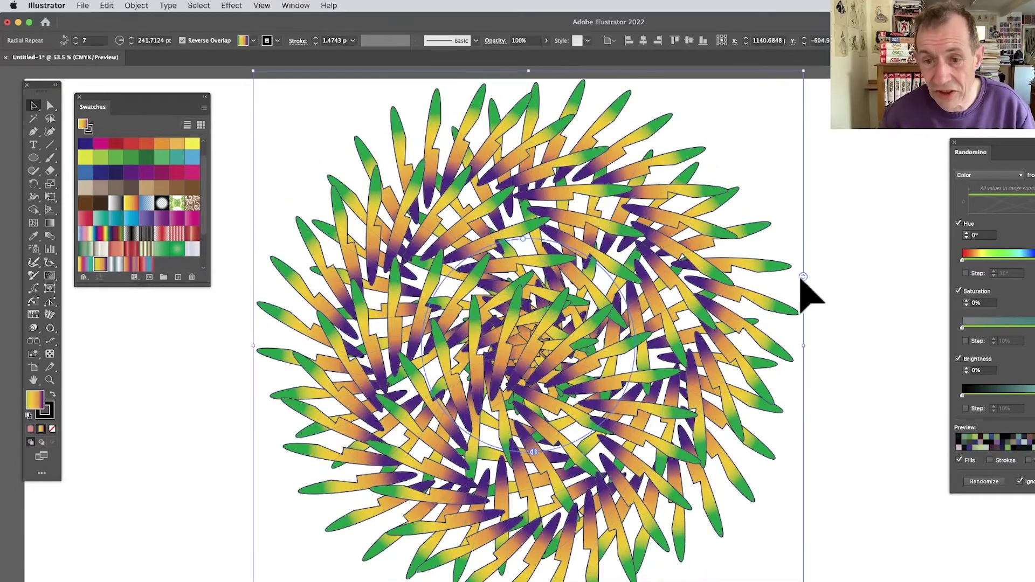
mouse_move(802, 282)
left_mouse_down()
mouse_move(802, 307)
mouse_move(809, 270)
left_mouse_up()
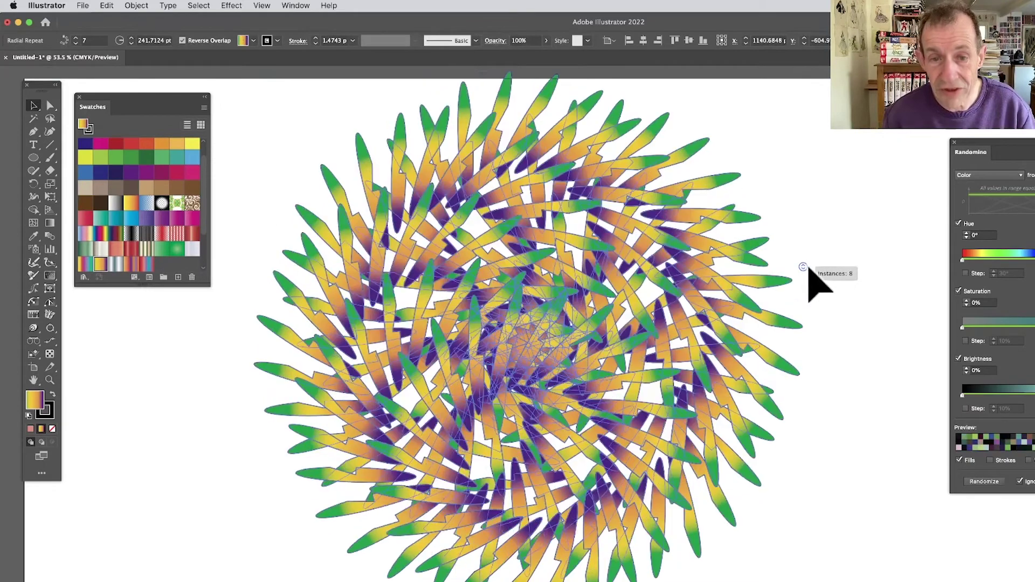
key("Delete")
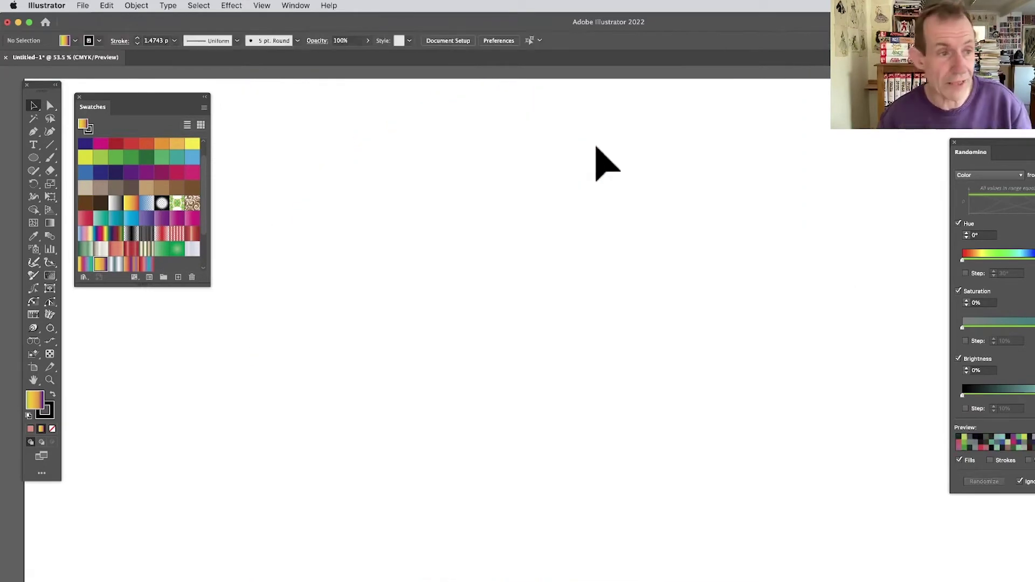
Draw a gradient-filled ellipse and turn it into a Grid Repeat
left_click_drag(500, 123, 550, 288)
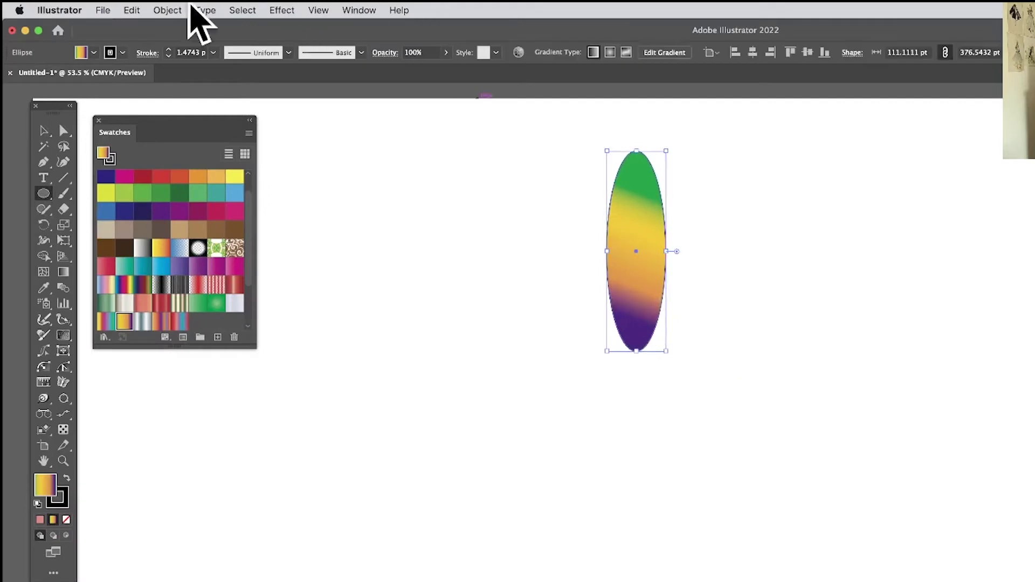
left_click(174, 10)
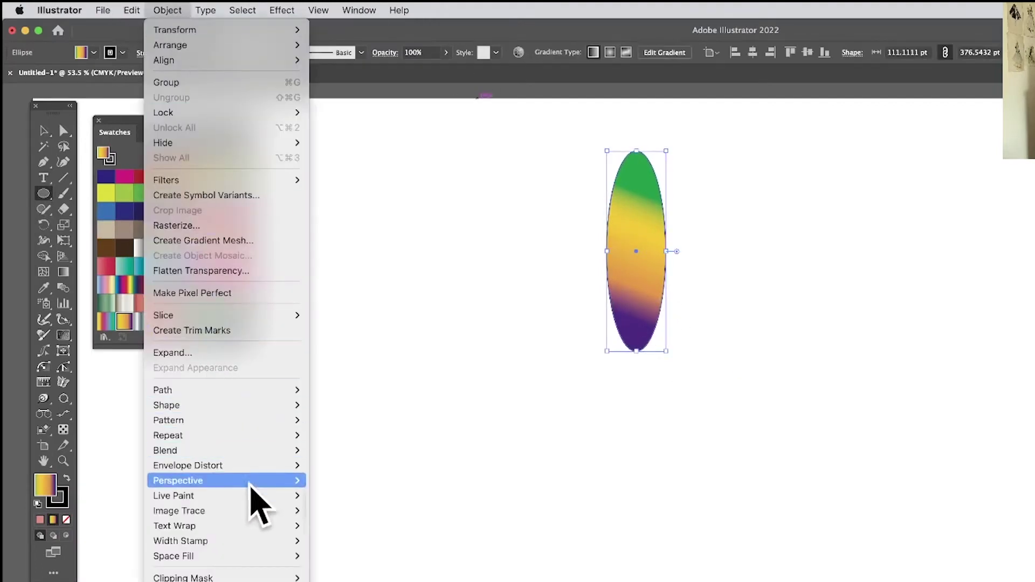
mouse_move(249, 437)
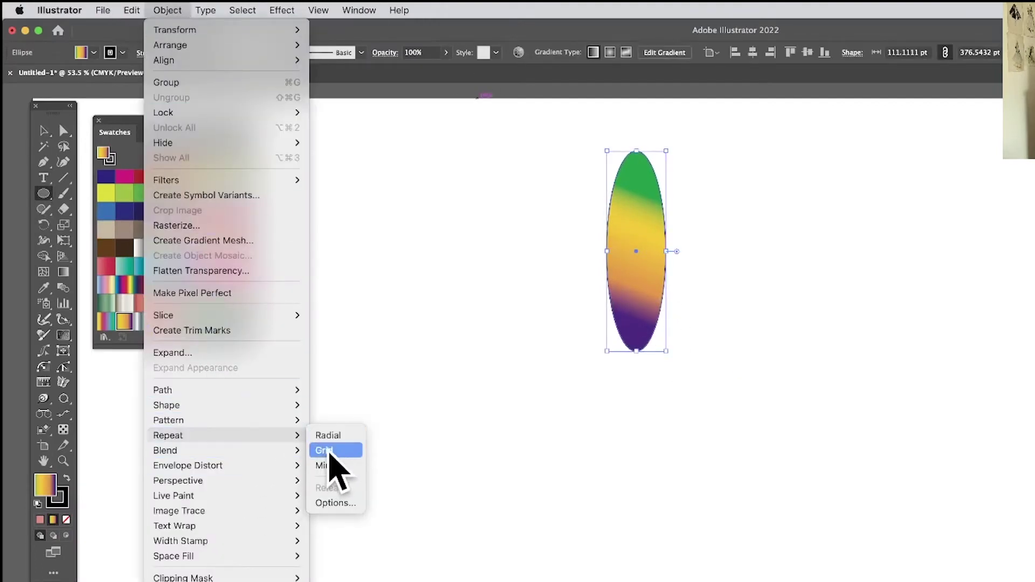
left_click(329, 454)
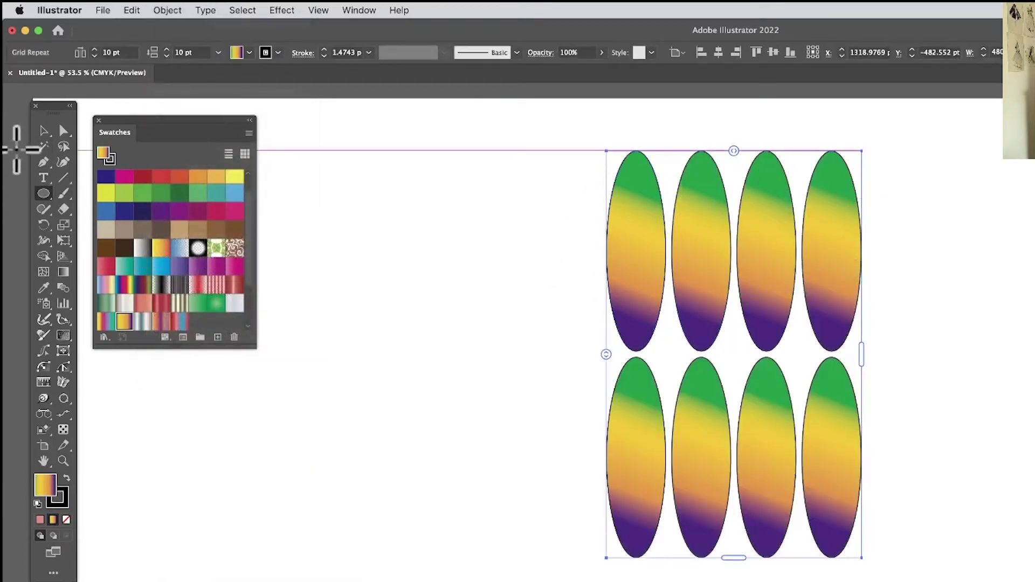
Move the grid left and resize it to a single row of seven ellipses
left_click(45, 131)
left_click_drag(657, 243, 374, 232)
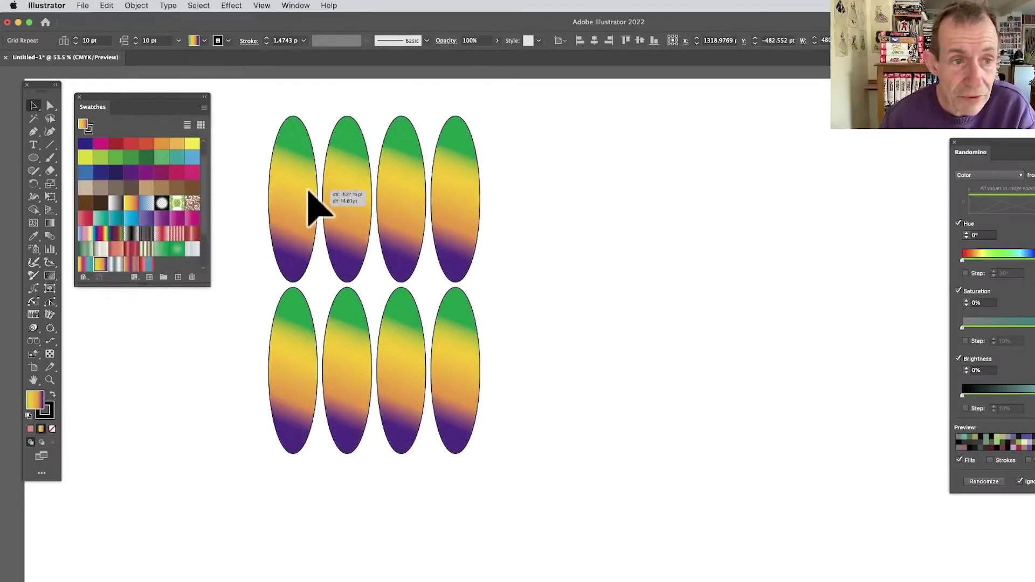
left_click_drag(312, 208, 313, 209)
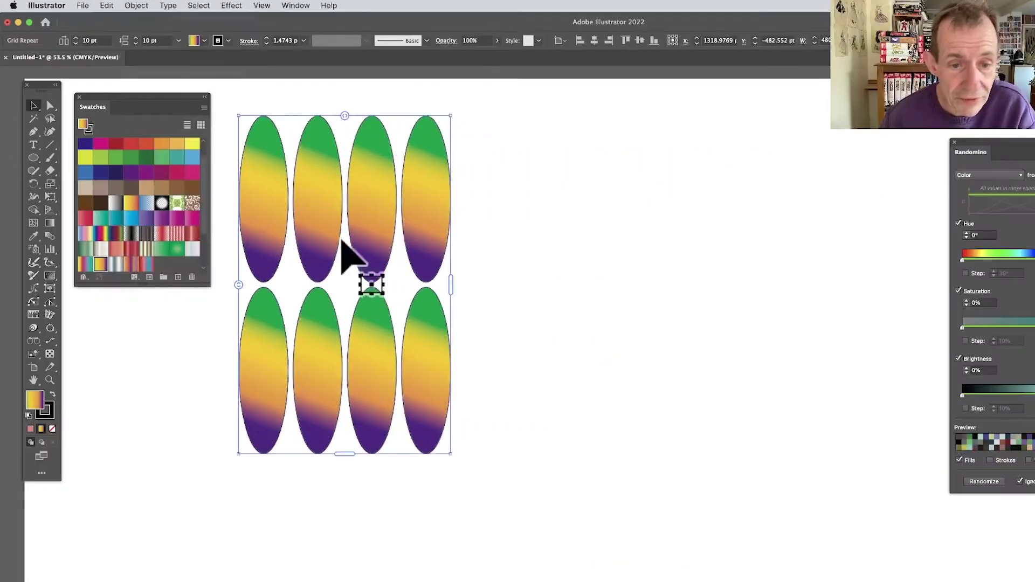
left_click_drag(452, 454, 515, 472)
left_click_drag(463, 295, 616, 272)
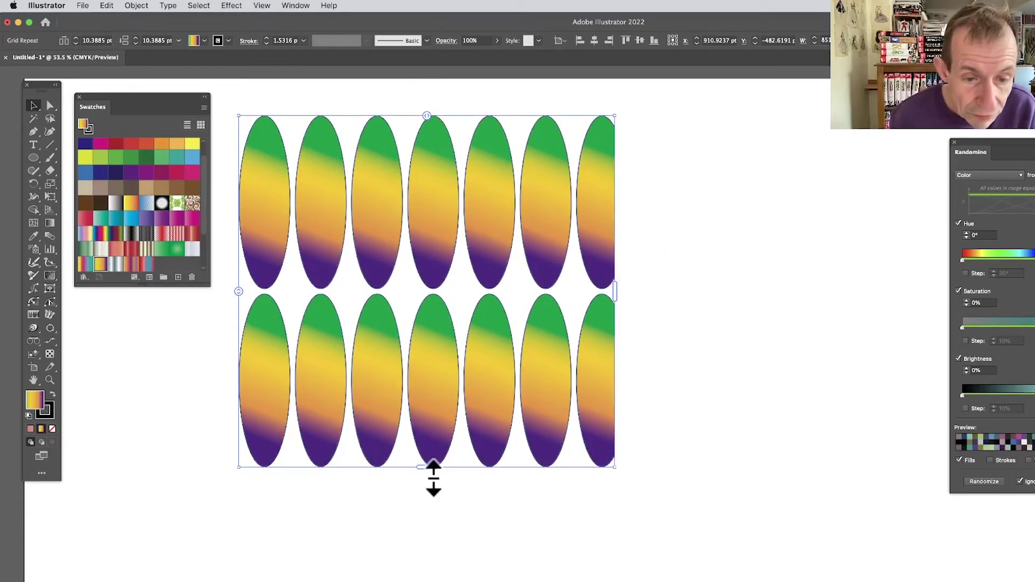
left_click_drag(434, 474, 432, 300)
left_click_drag(625, 204, 634, 206)
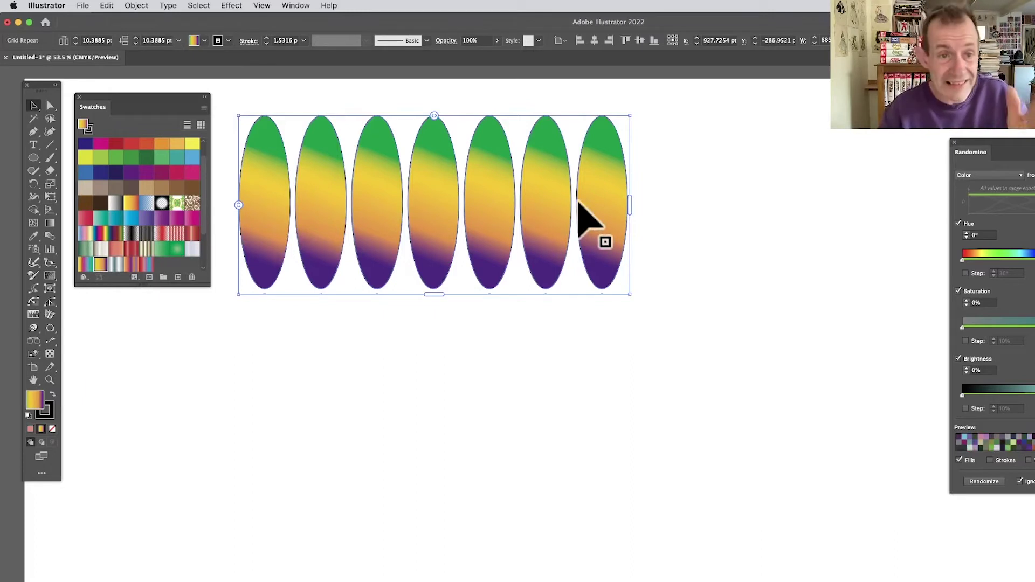
Inside the Grid Repeat, squash, rotate and move the source ellipse so repeats overlap in rows
scroll(582, 208, "right", 1)
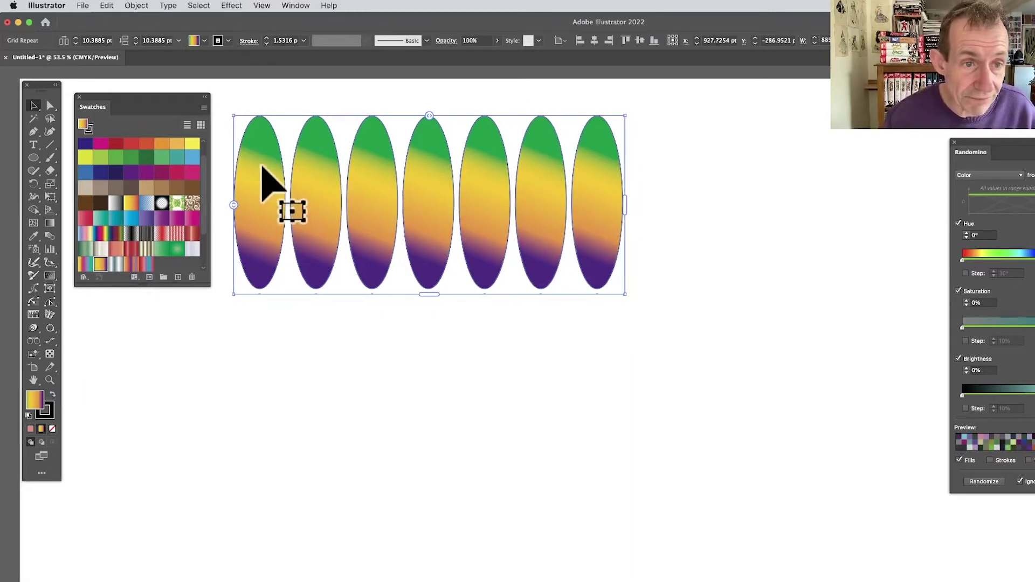
double_click(264, 175)
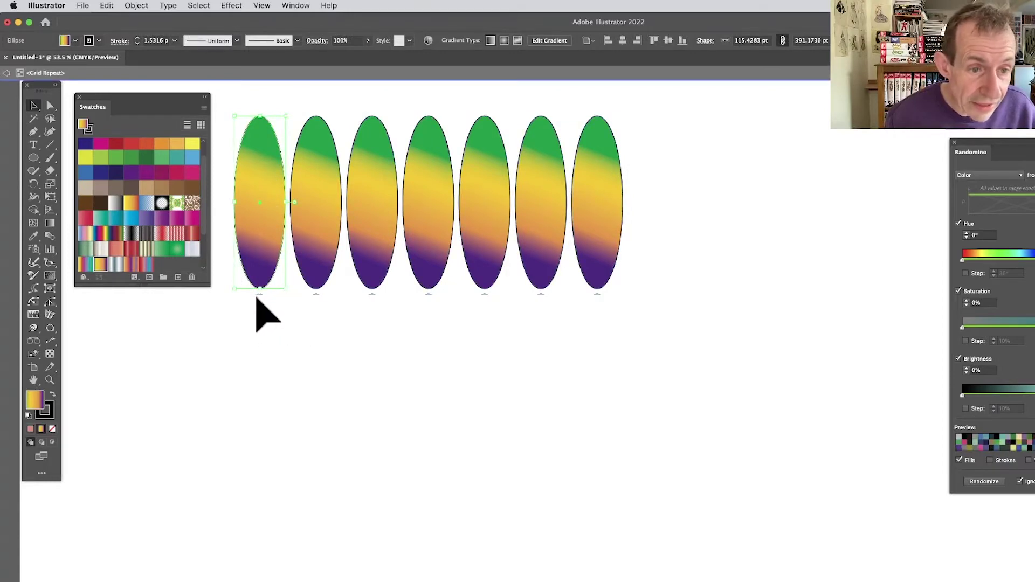
left_click_drag(263, 292, 279, 190)
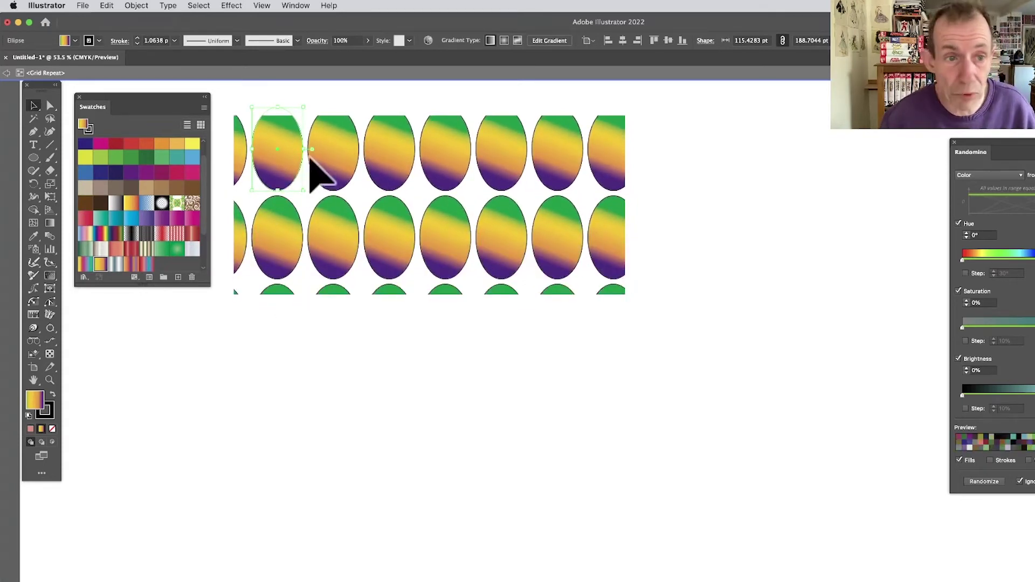
left_click_drag(310, 157, 354, 217)
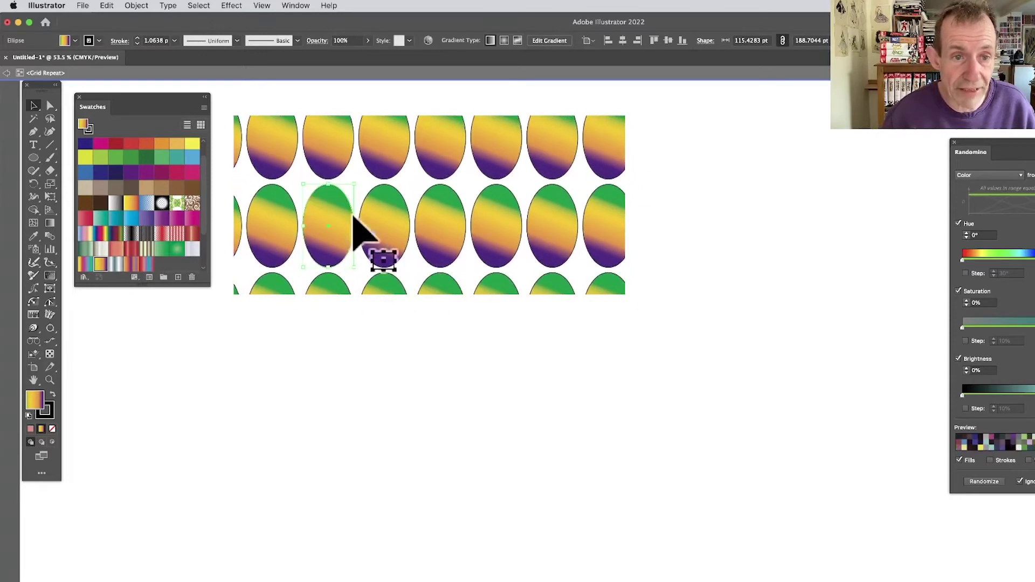
left_click_drag(358, 181, 414, 228)
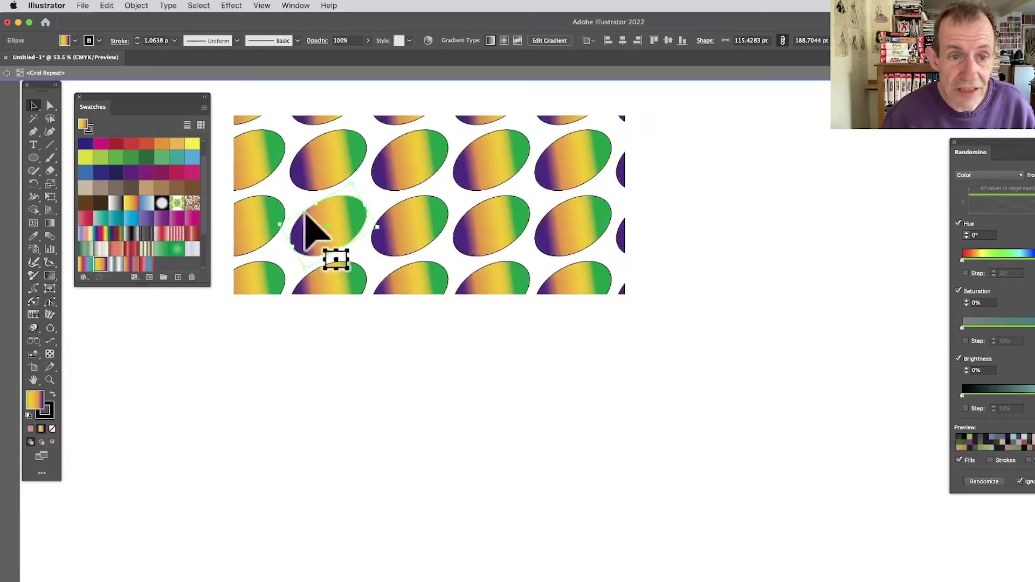
mouse_move(308, 224)
left_mouse_down()
mouse_move(353, 248)
mouse_move(347, 233)
mouse_move(311, 231)
left_mouse_up()
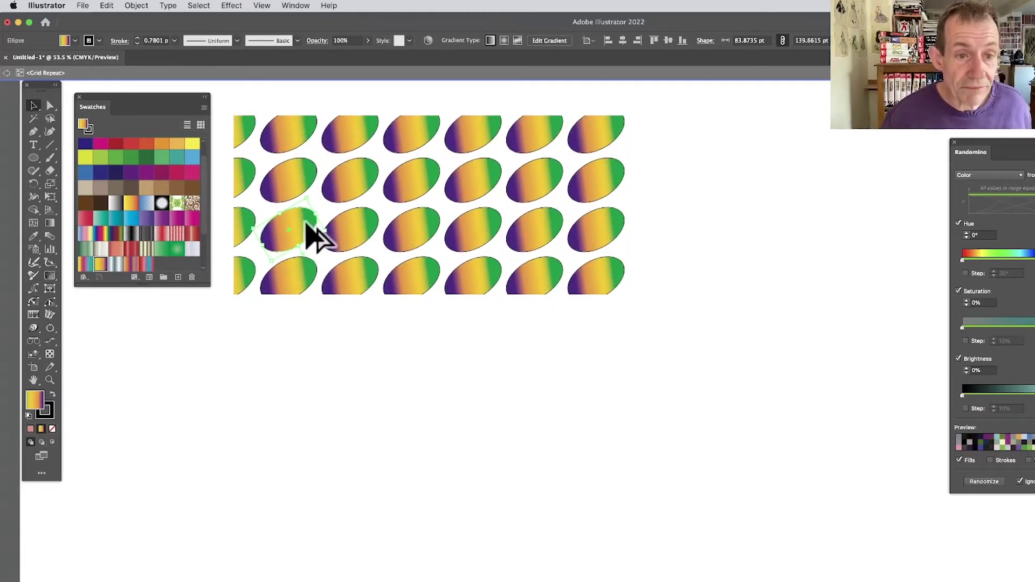
left_click_drag(306, 225, 365, 206)
Fill the source ellipse with the red gradient and shift it to rearrange the pattern
left_click(132, 249)
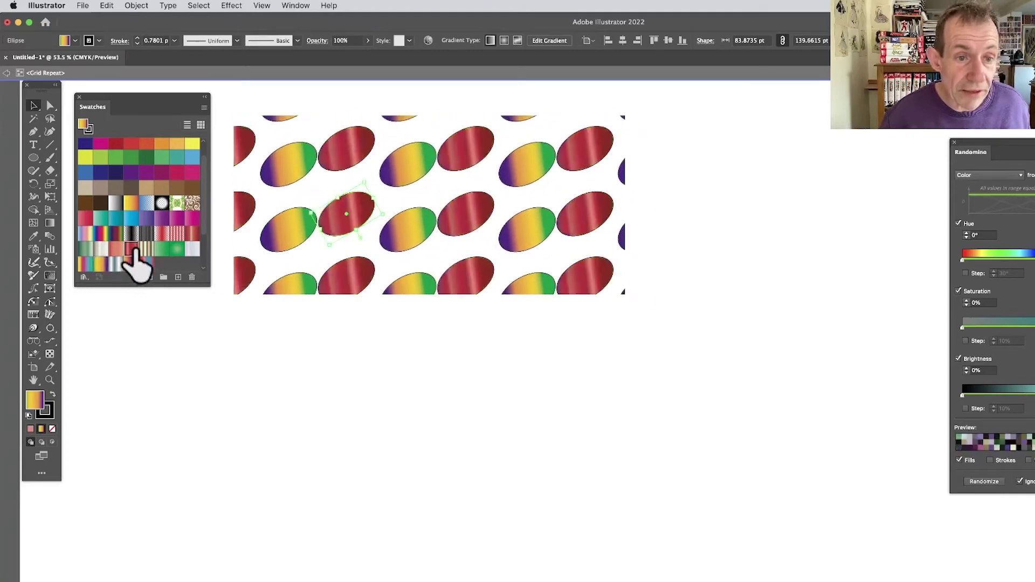
left_click(696, 347)
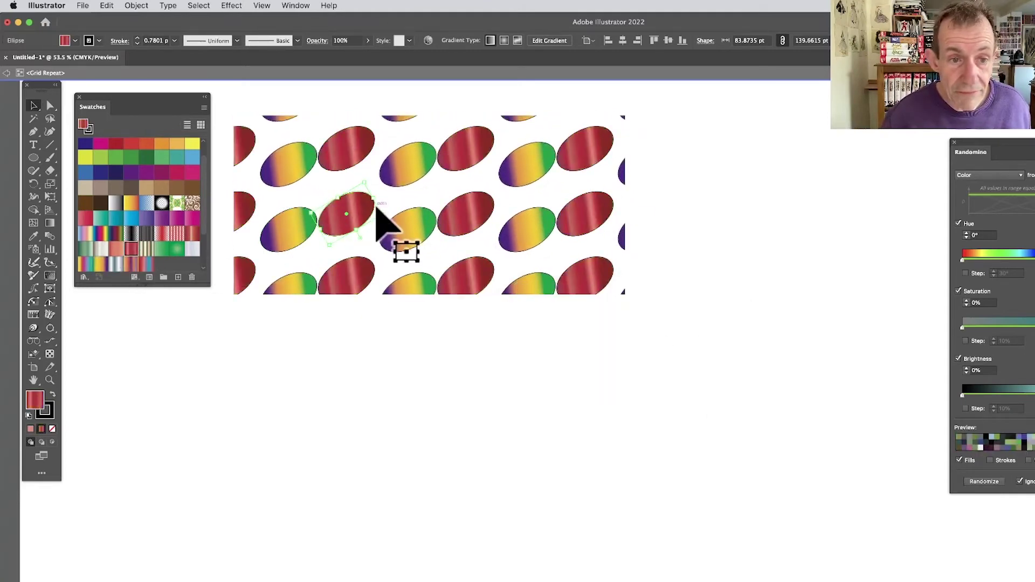
left_click_drag(377, 206, 378, 211)
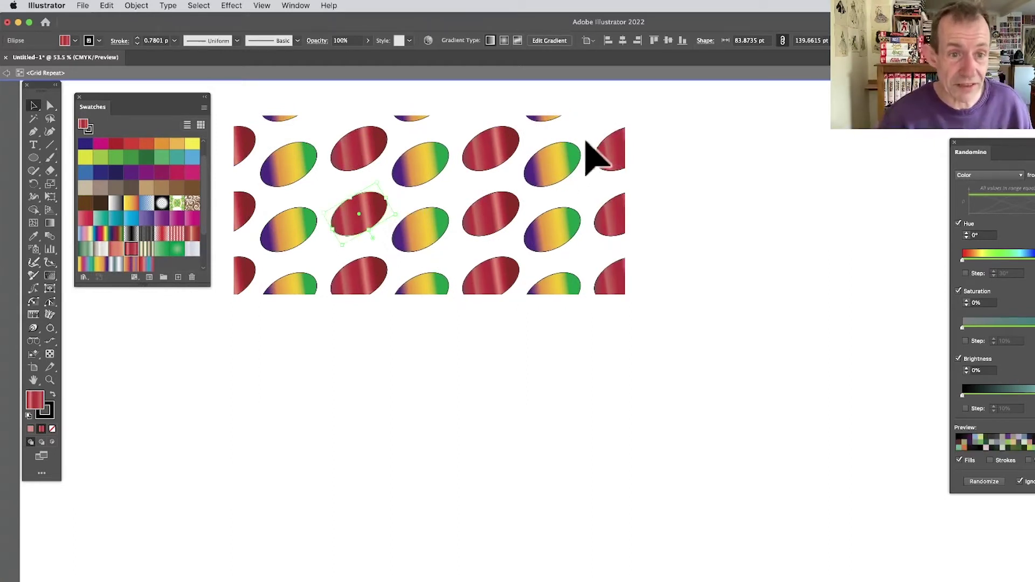
left_click_drag(371, 199, 284, 182)
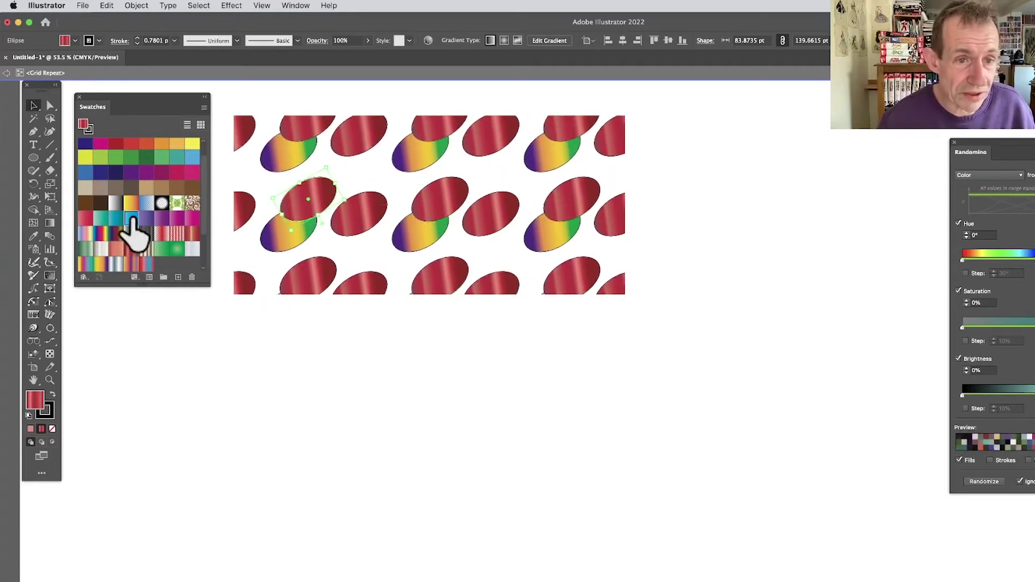
Switch the ellipses to the blue gradient and move them up and to the right
double_click(131, 247)
left_click(695, 348)
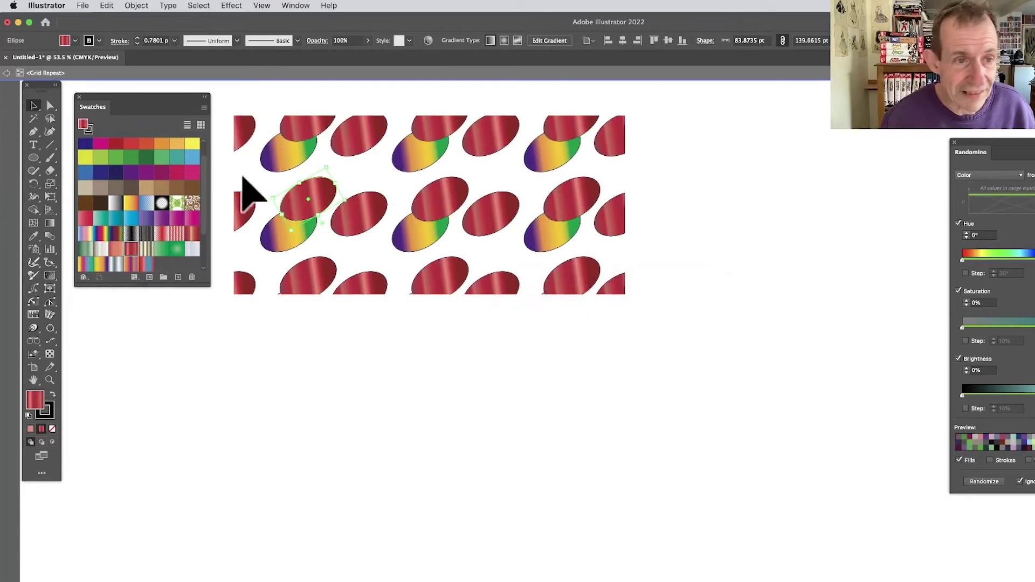
left_click(131, 218)
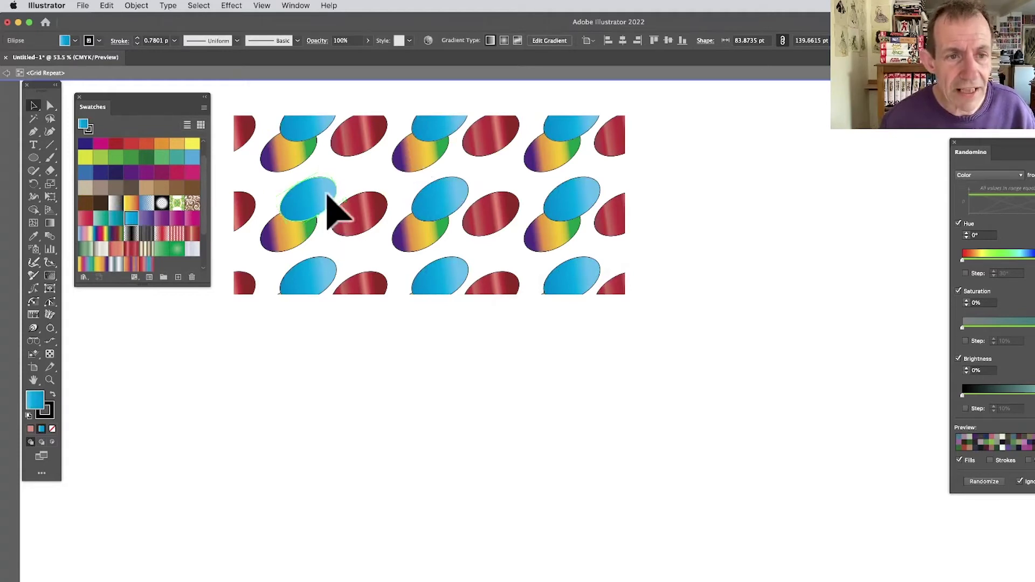
left_click_drag(330, 208, 350, 196)
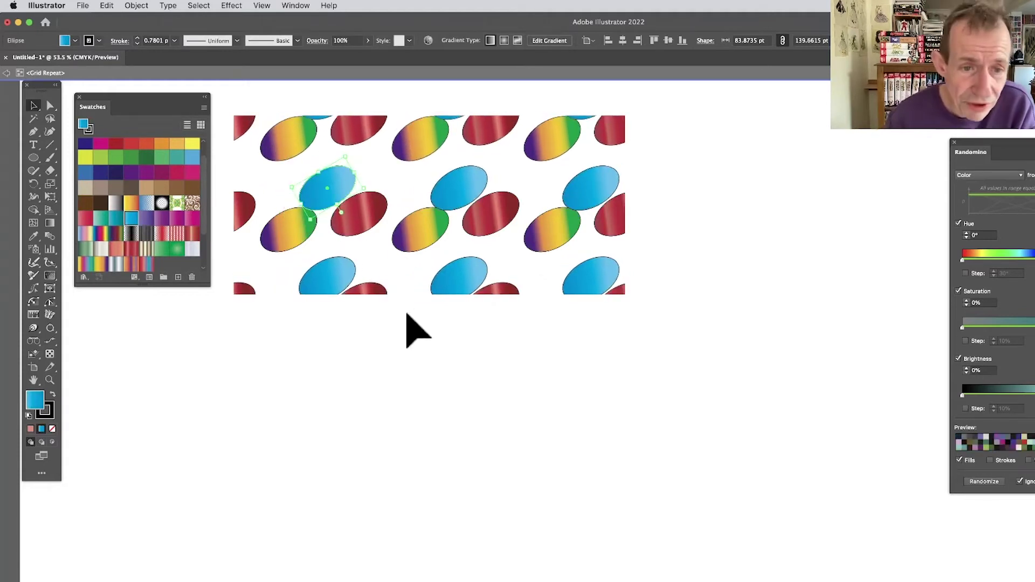
Exit isolation mode, then move, enlarge and widen the whole ellipse grid repeat
left_click(447, 274)
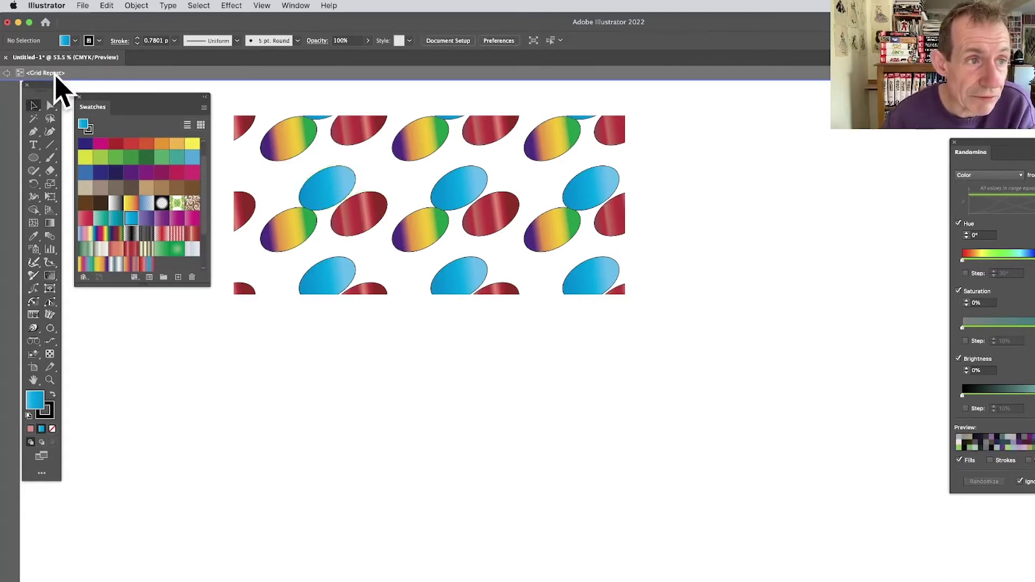
left_click(7, 73)
left_click_drag(291, 150, 300, 183)
left_click_drag(637, 335, 716, 393)
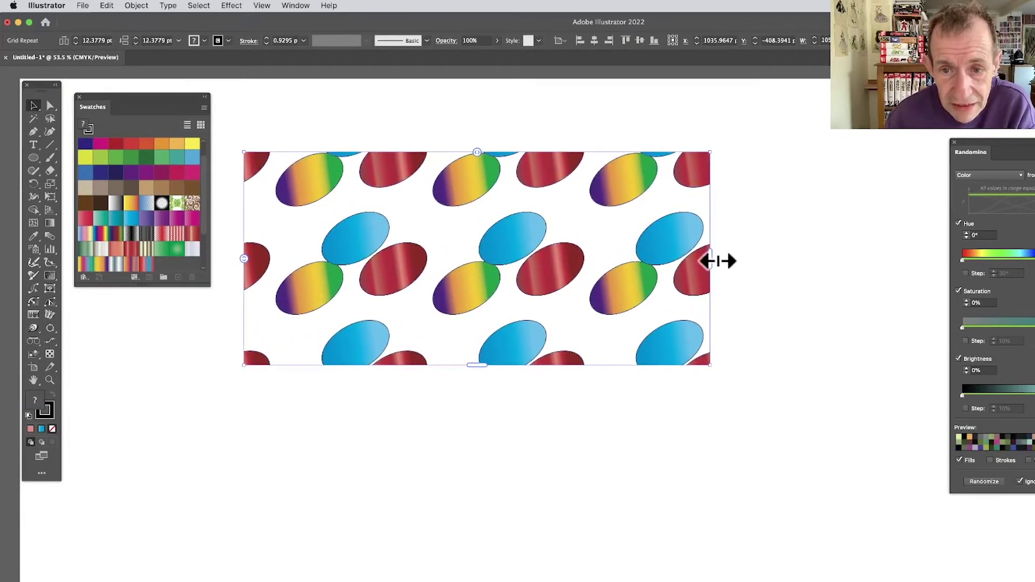
left_click_drag(718, 261, 740, 260)
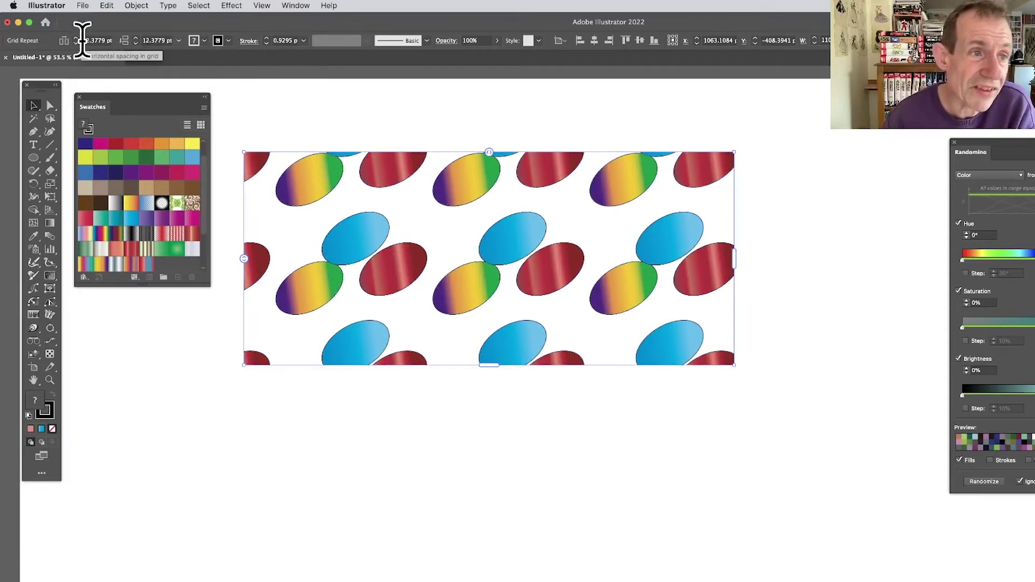
Set the grid's horizontal spacing to 2 pt, then delete the grid repeat
left_click_drag(97, 39, 137, 51)
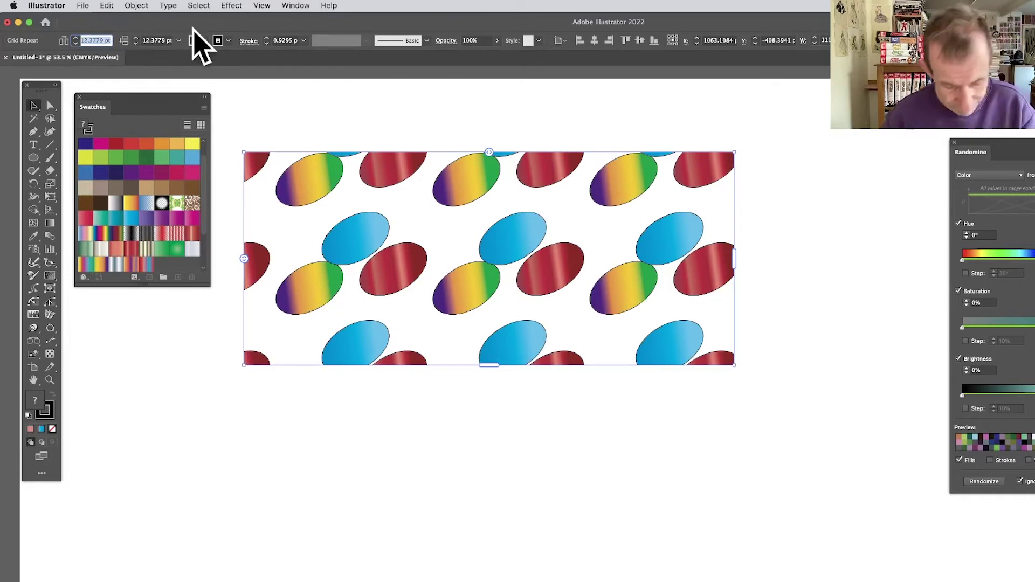
type("2")
key("Tab")
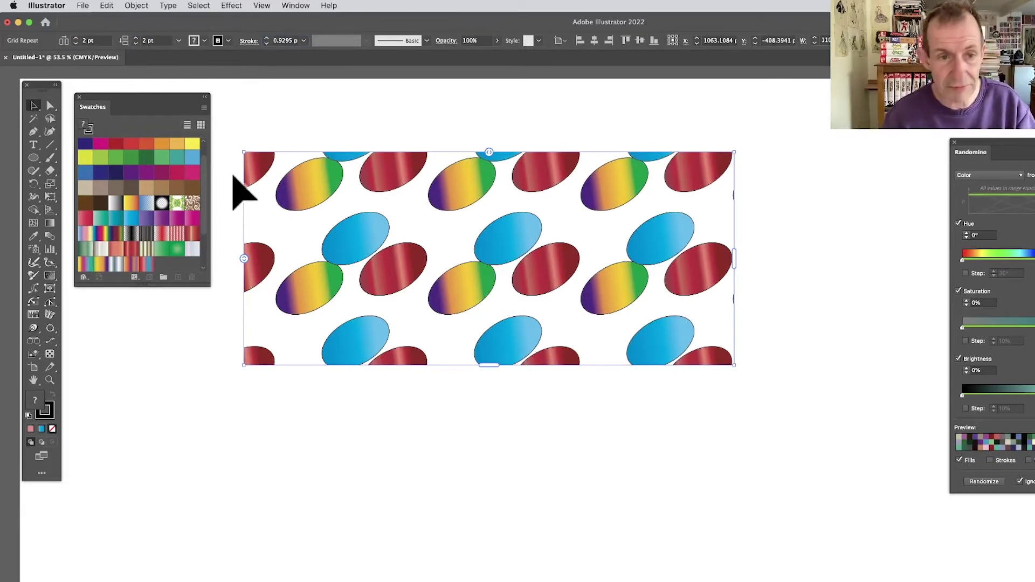
key("Delete")
Draw a tall blue gradient ellipse and make it a Grid Repeat
left_click(34, 158)
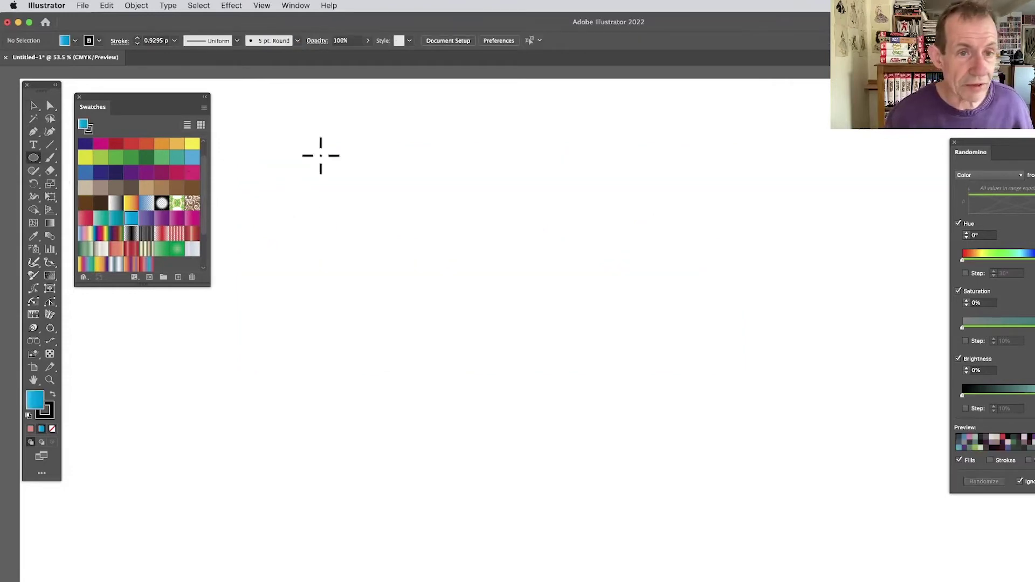
left_click_drag(370, 124, 421, 265)
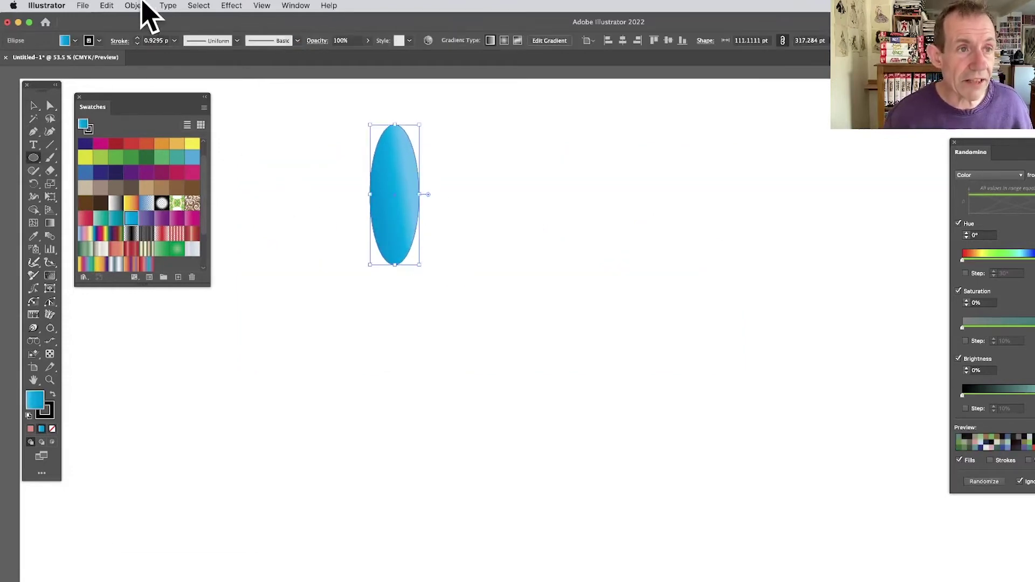
left_click(141, 4)
mouse_move(179, 360)
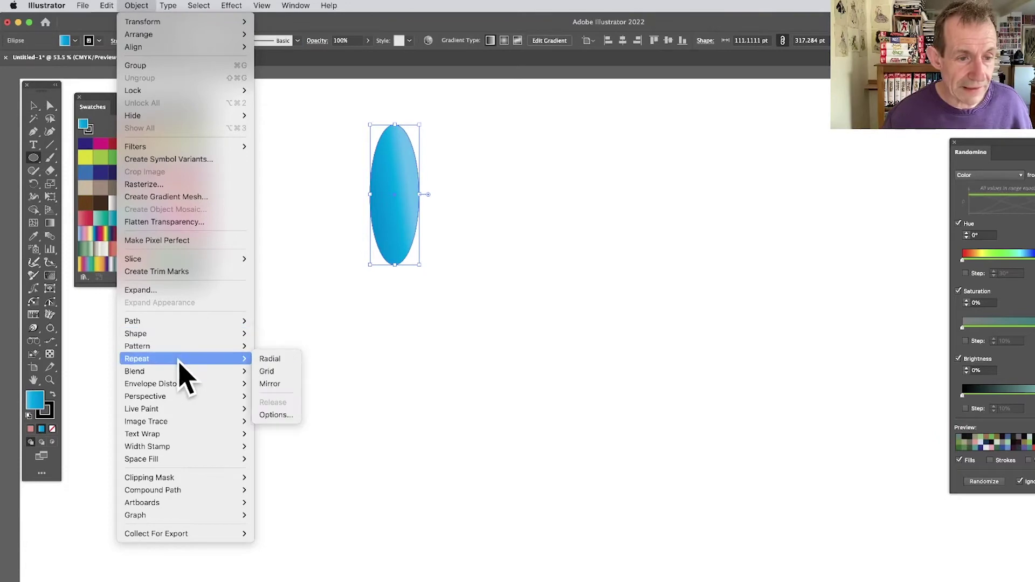
left_click(284, 371)
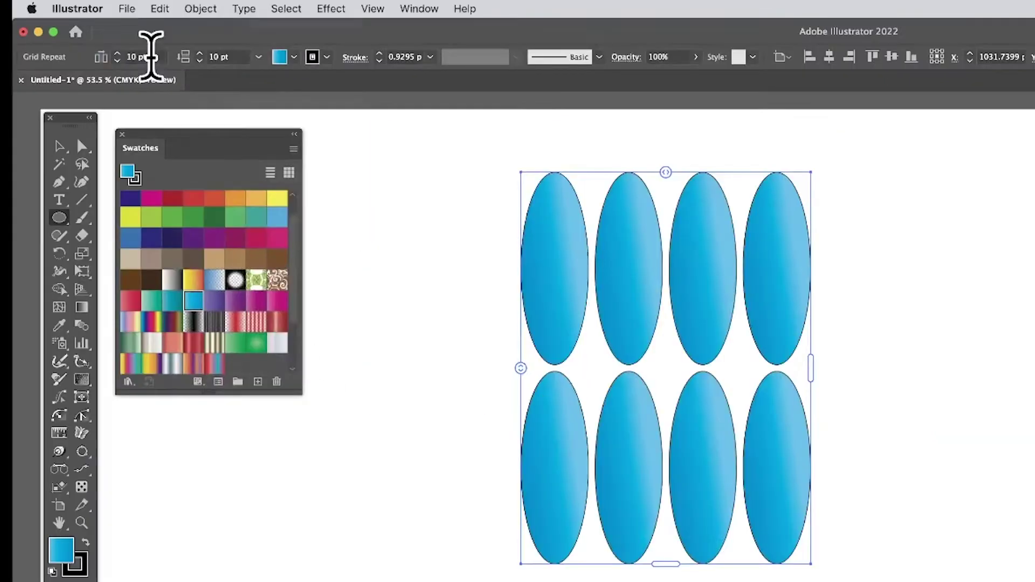
Set spacing to about -55 pt horizontal and -164 pt vertical so ellipses overlap
left_click(93, 36)
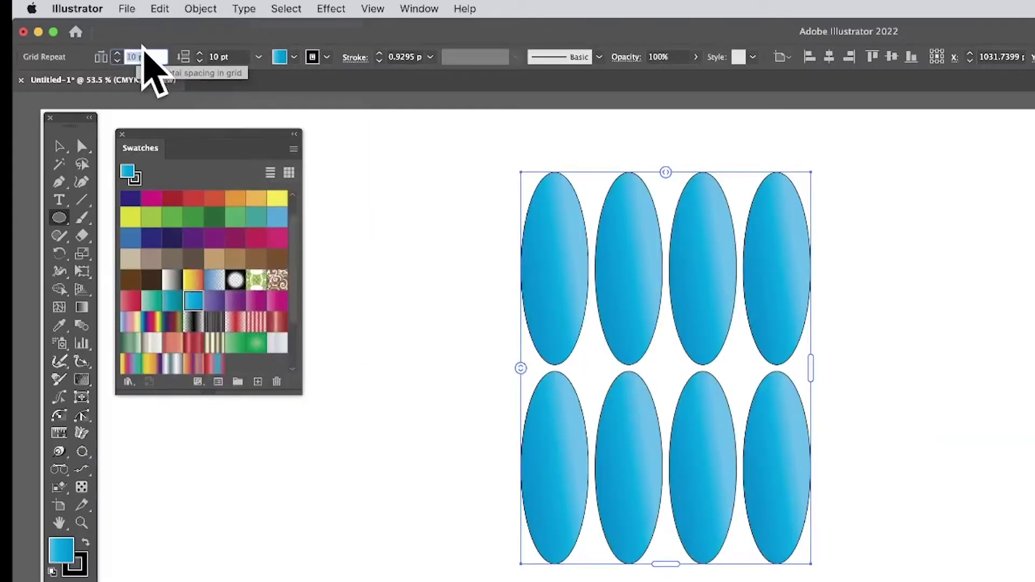
type("-50")
key("Tab")
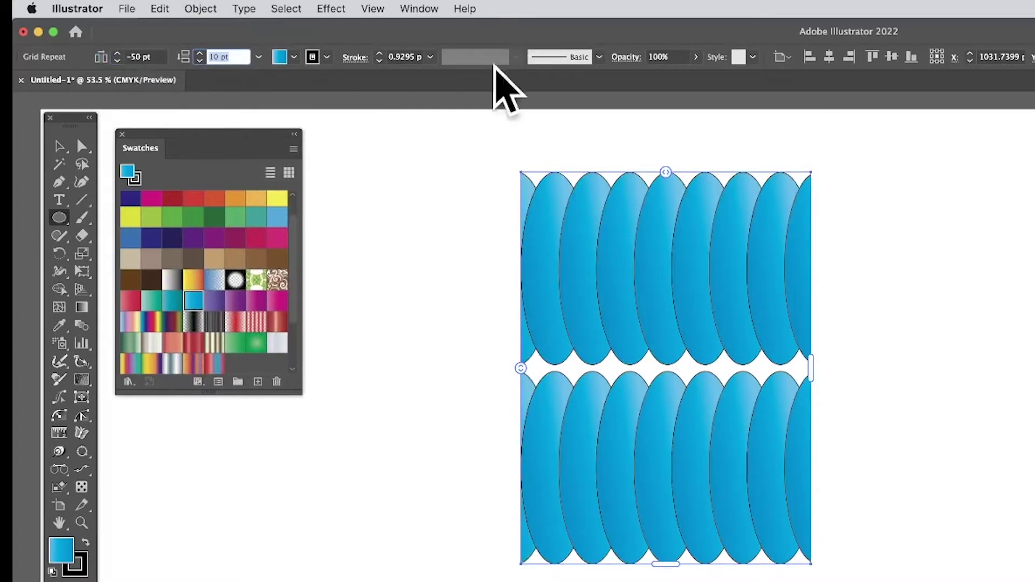
mouse_move(665, 171)
left_mouse_down()
mouse_move(626, 172)
mouse_move(678, 172)
left_mouse_up()
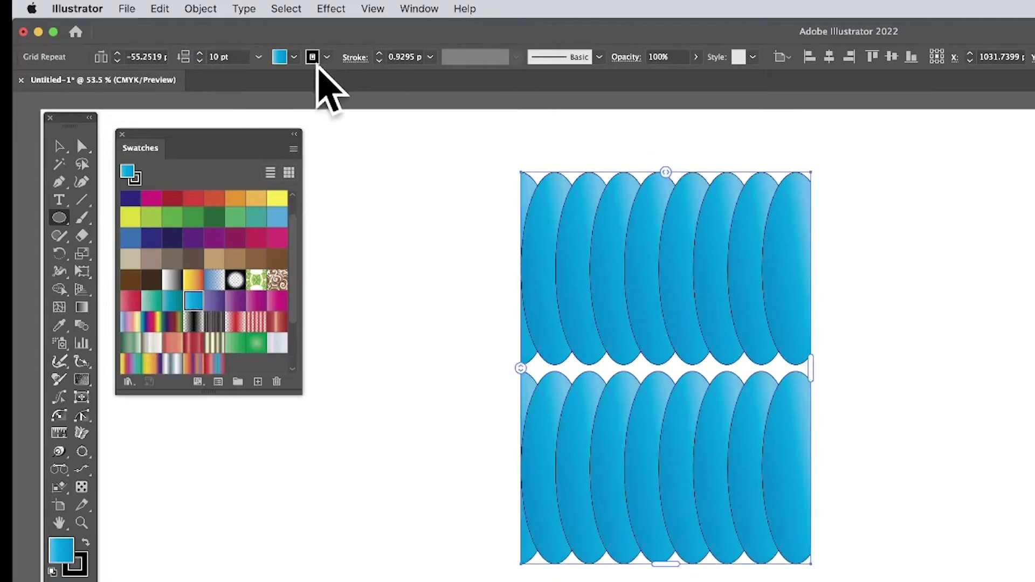
left_click_drag(521, 369, 520, 273)
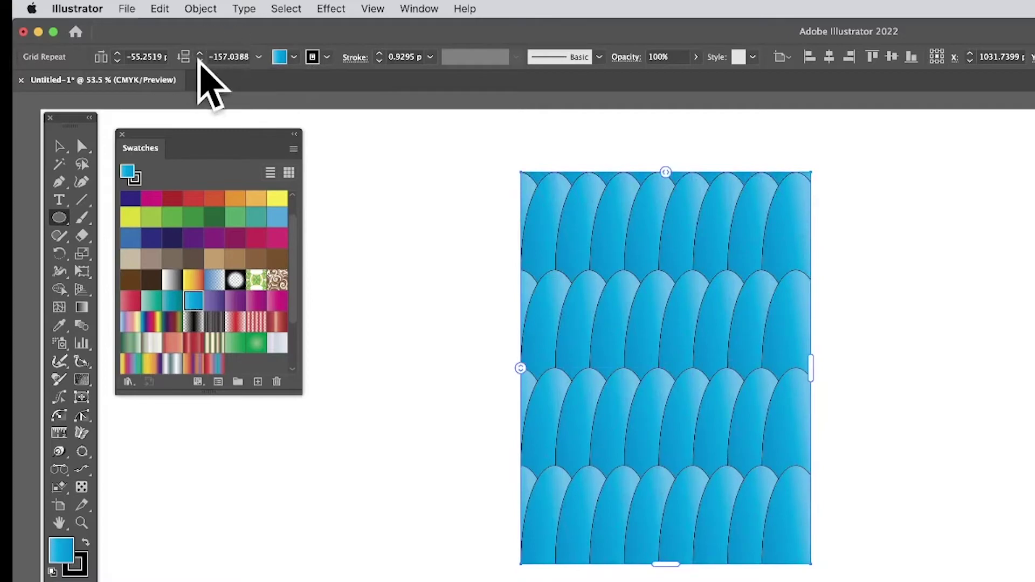
left_click(199, 60)
left_click(199, 60)
left_click(200, 59)
left_click(199, 60)
left_click(199, 60)
left_click(199, 60)
left_click(199, 60)
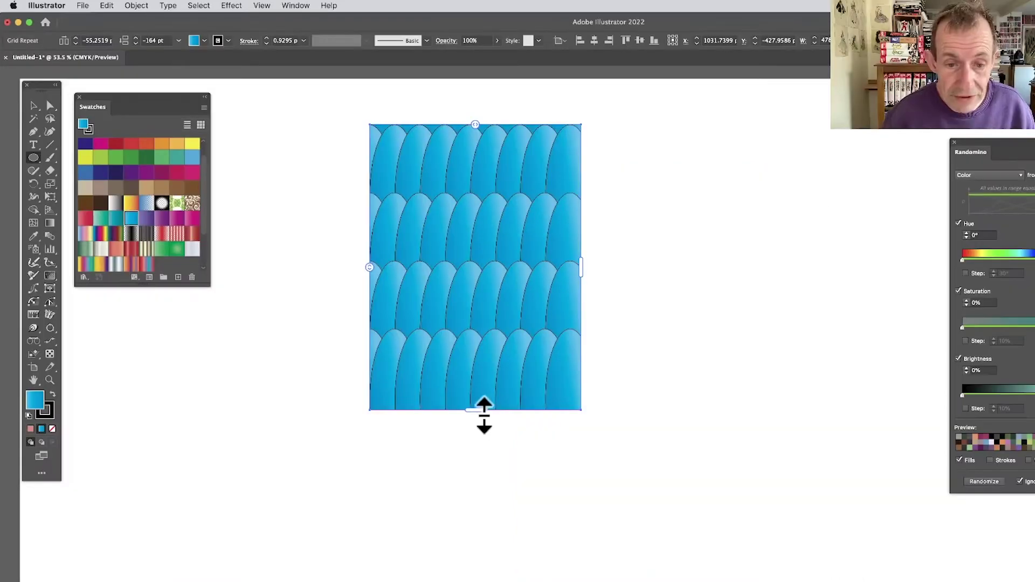
Extend the overlapping grid downward and rightward, move it left, and trim the bottom edge
left_click_drag(666, 565, 659, 581)
left_click_drag(468, 550, 469, 555)
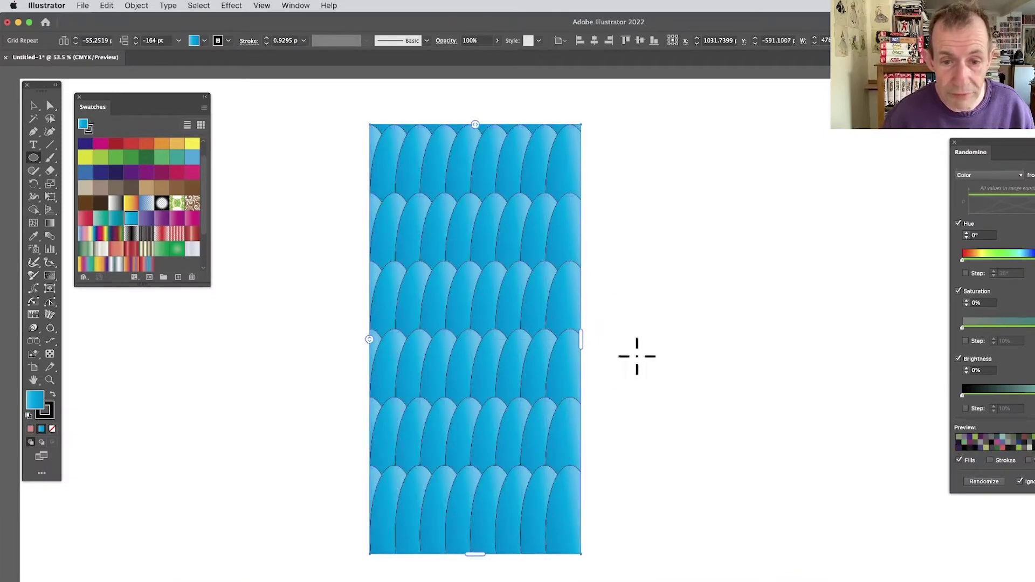
left_click_drag(592, 343, 650, 329)
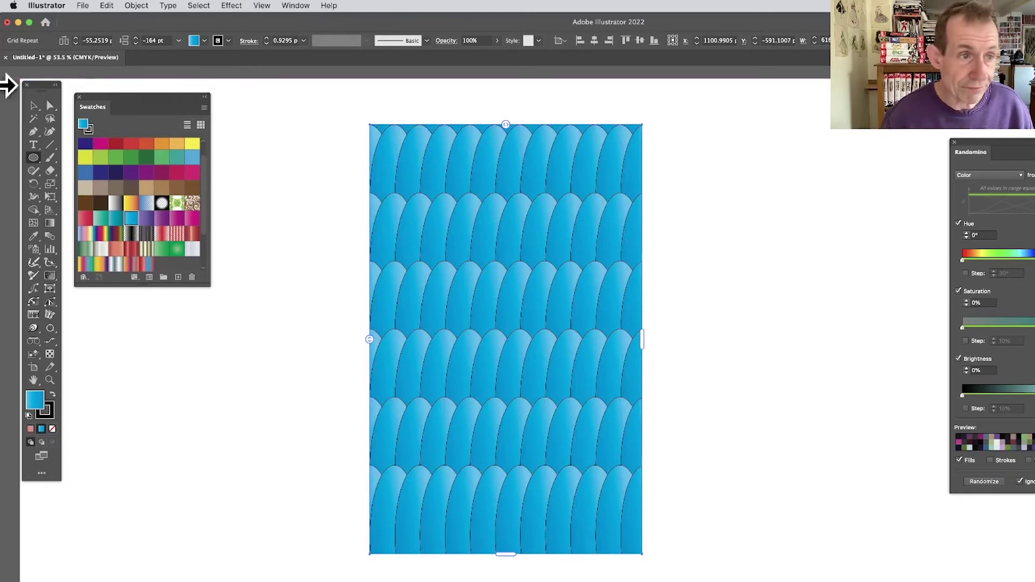
left_click(34, 106)
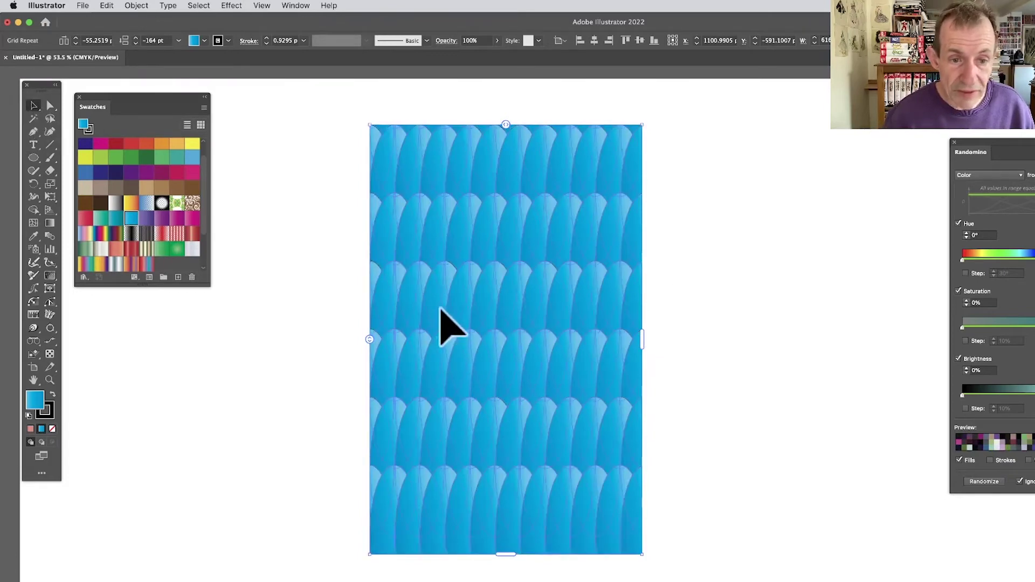
left_click_drag(439, 308, 284, 300)
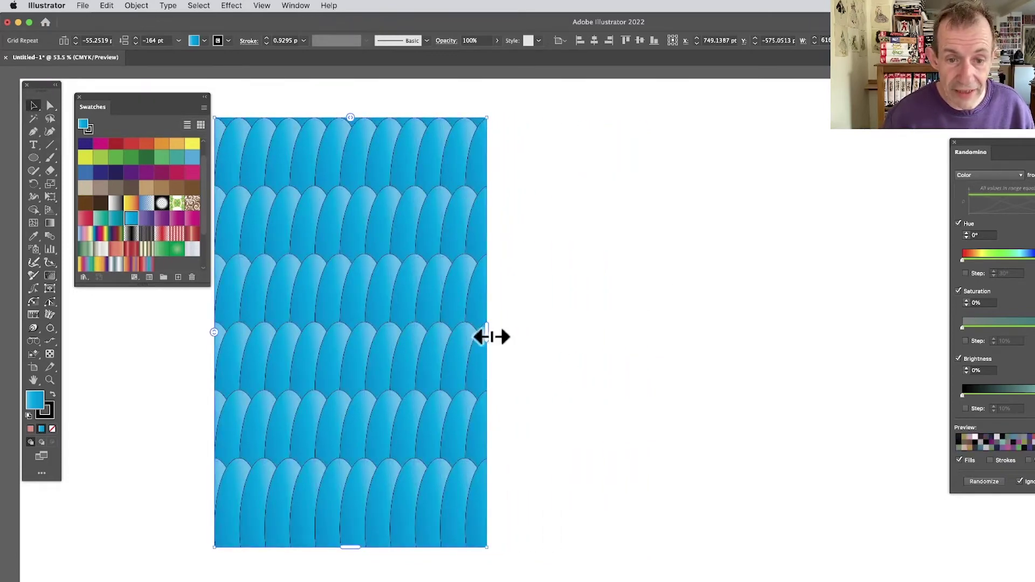
left_click_drag(491, 337, 599, 340)
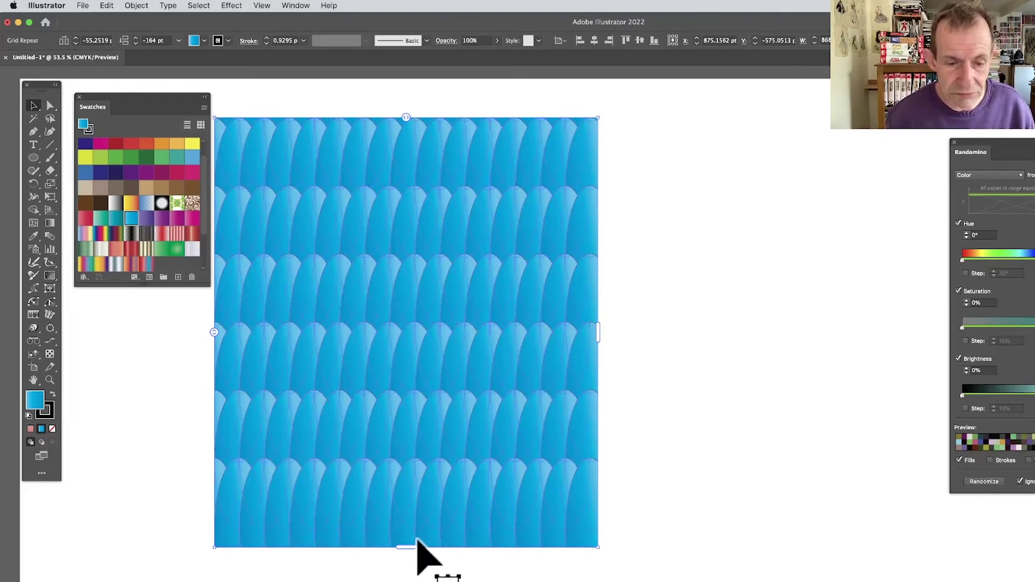
left_click_drag(412, 555, 415, 506)
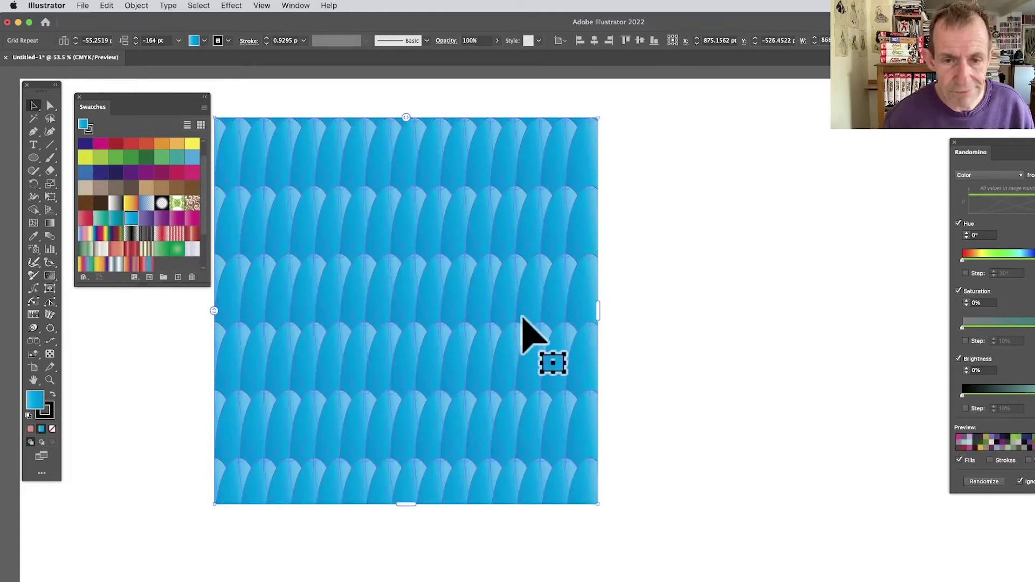
Inside the repeat, enlarge, rotate, shorten and reposition the source ellipse to tilt the pattern
double_click(491, 199)
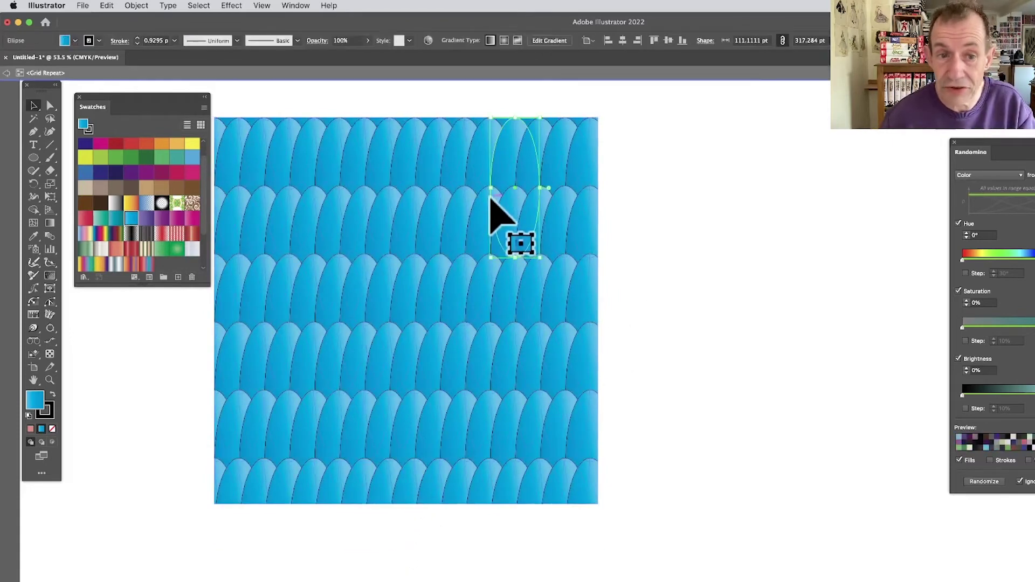
left_click_drag(542, 263, 559, 293)
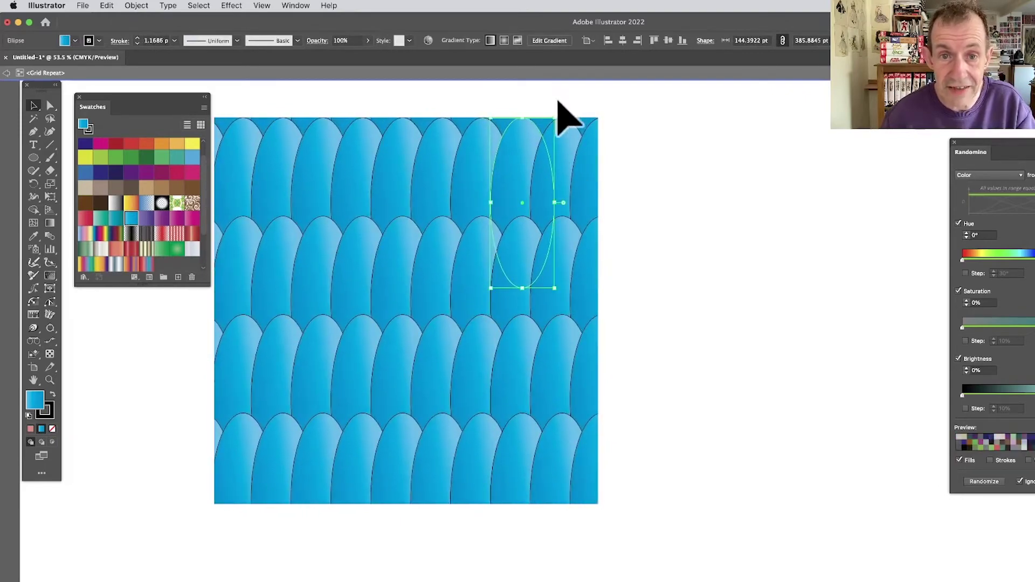
left_click_drag(559, 117, 601, 149)
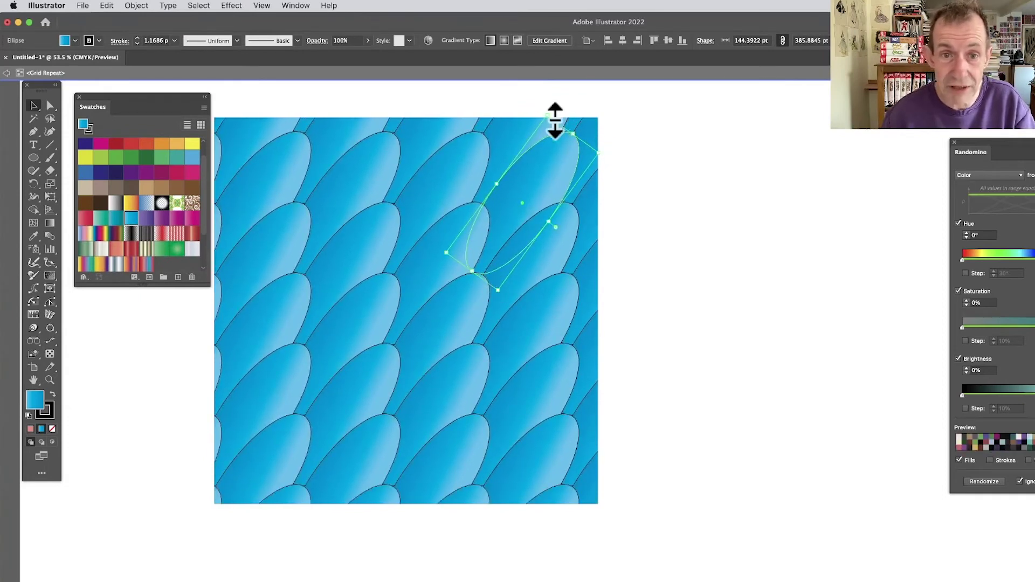
left_click_drag(554, 120, 531, 157)
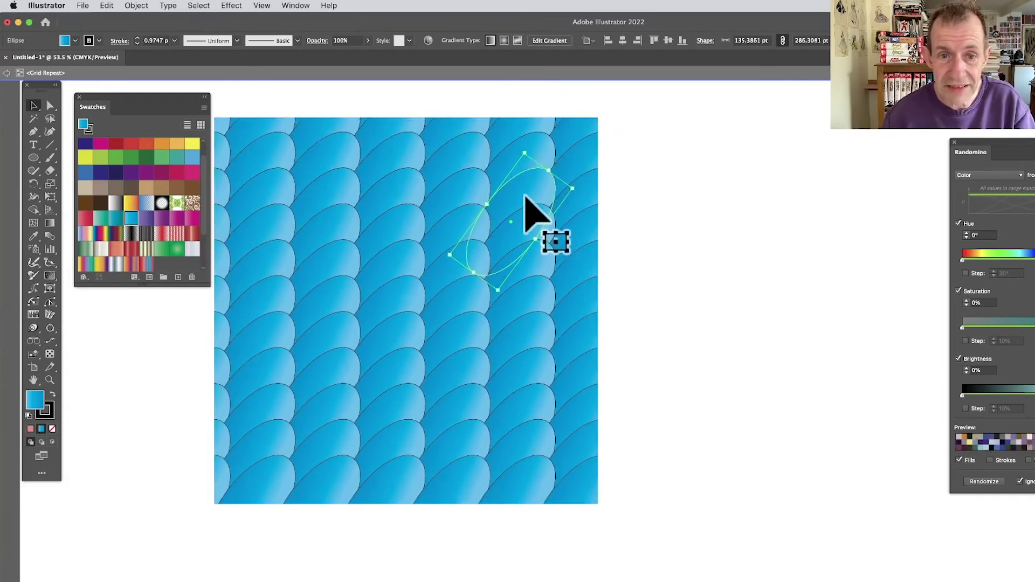
mouse_move(532, 213)
left_mouse_down()
mouse_move(497, 205)
mouse_move(515, 221)
left_mouse_up()
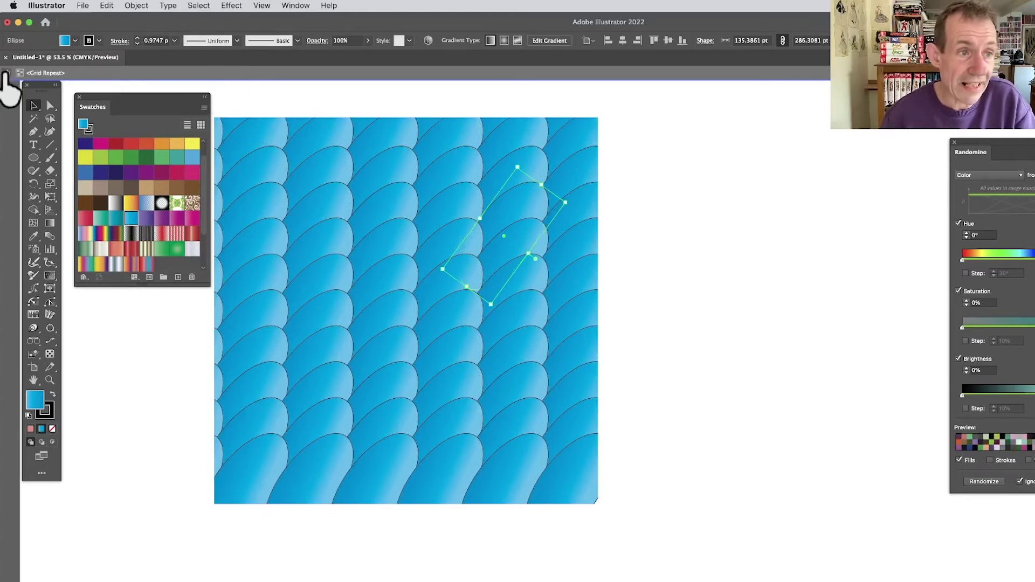
Exit isolation, set 20 pt horizontal spacing, then delete the grid repeat
left_click(6, 73)
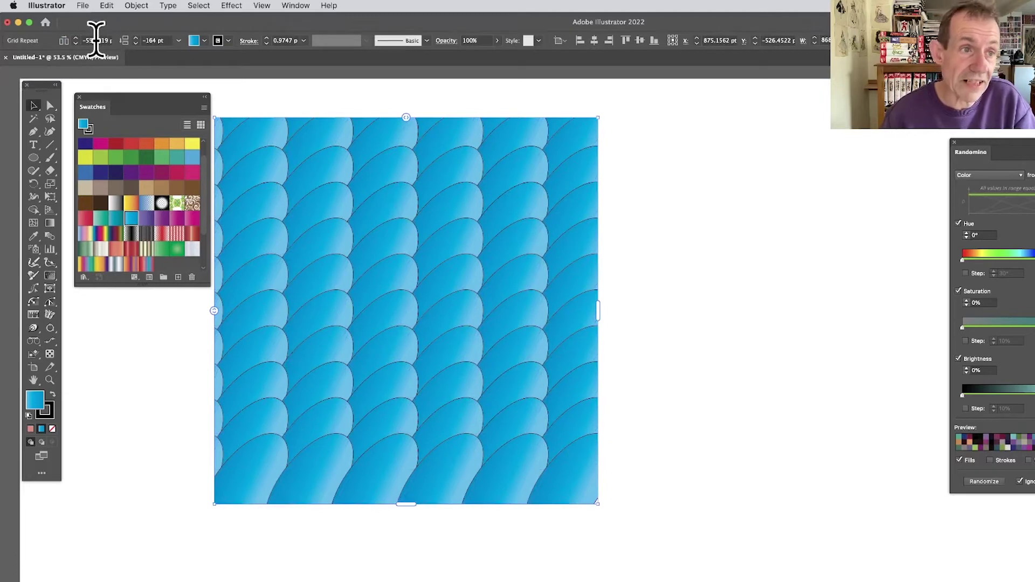
type("2")
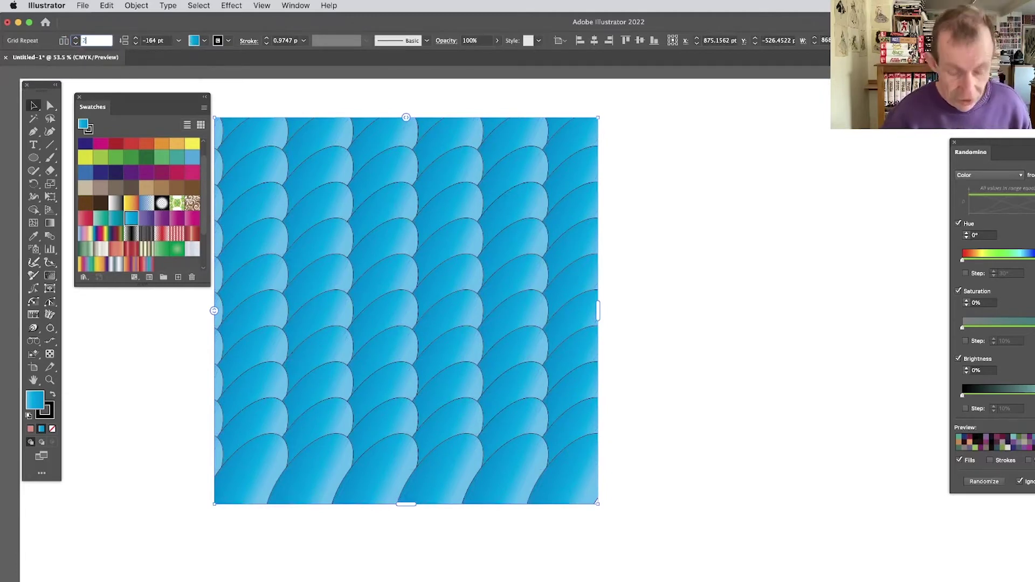
type("0")
key("Tab")
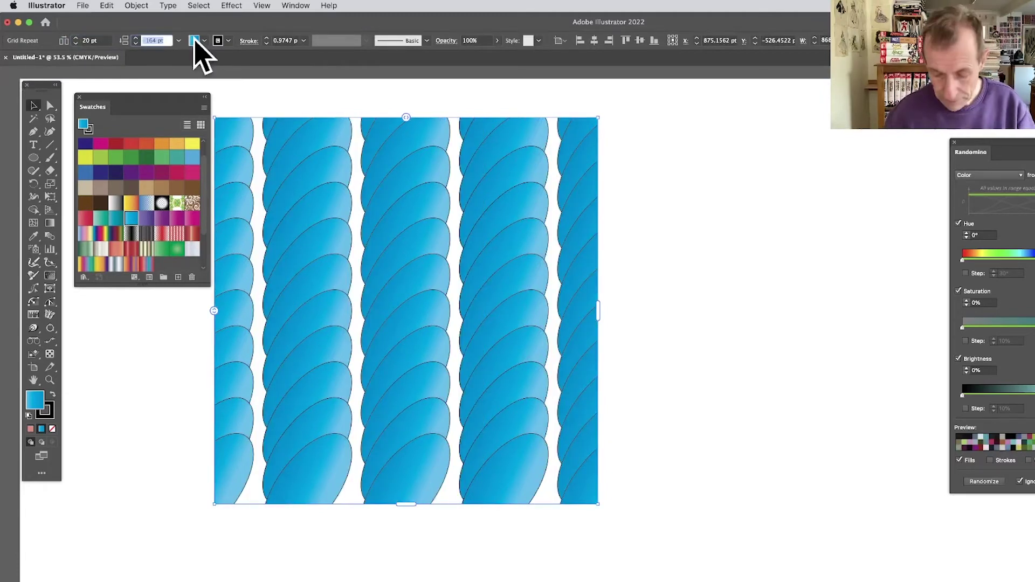
key("Delete")
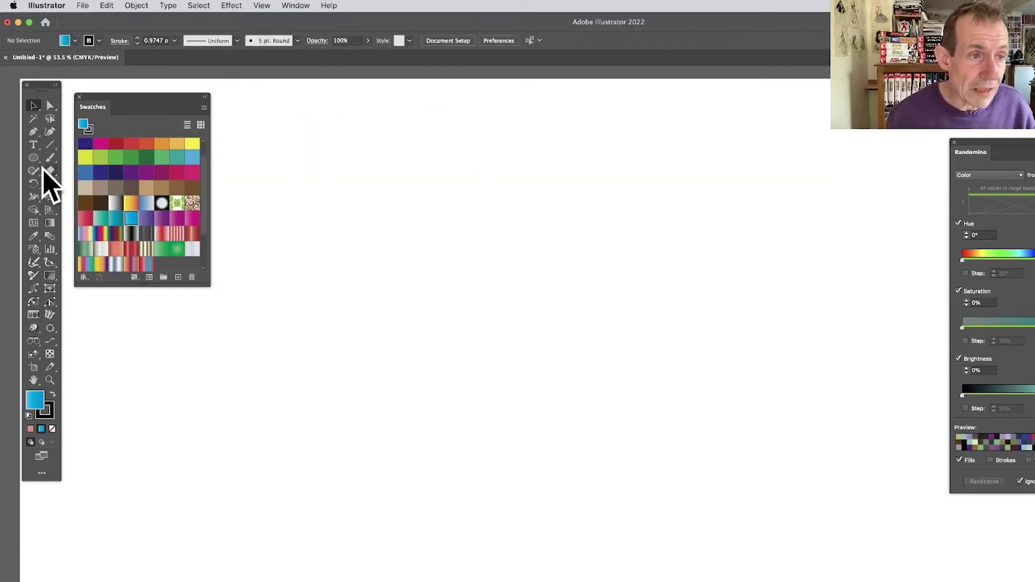
Draw a tall ellipse with diagonally angled red stripes and rotate it to a tilt
left_click_drag(430, 143, 475, 278)
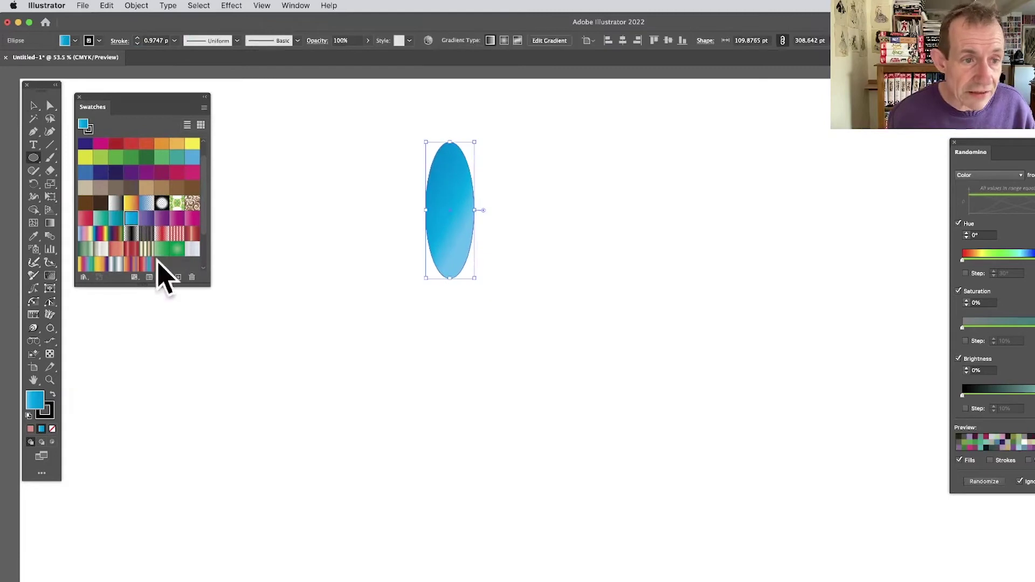
left_click(177, 233)
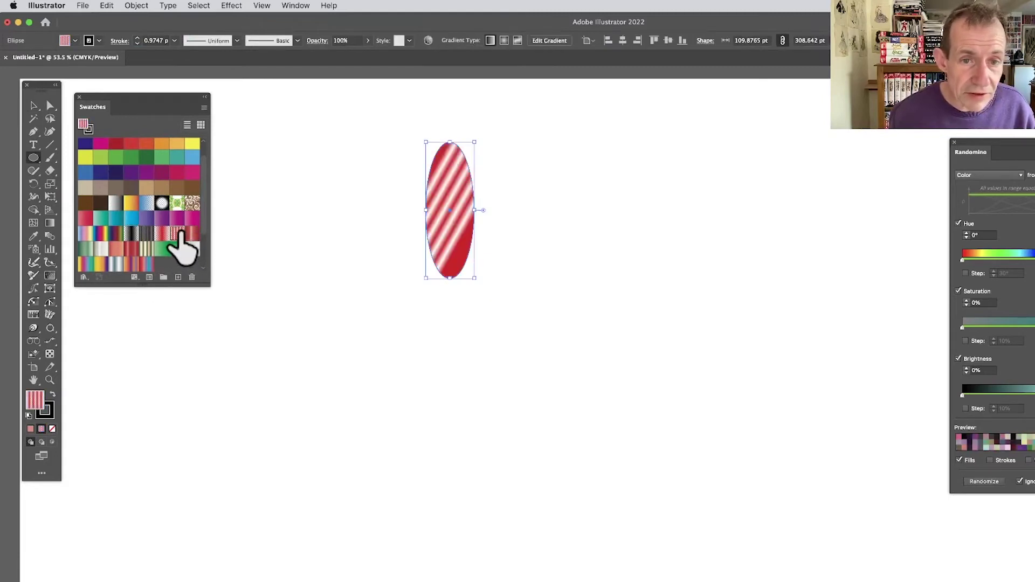
left_click(35, 107)
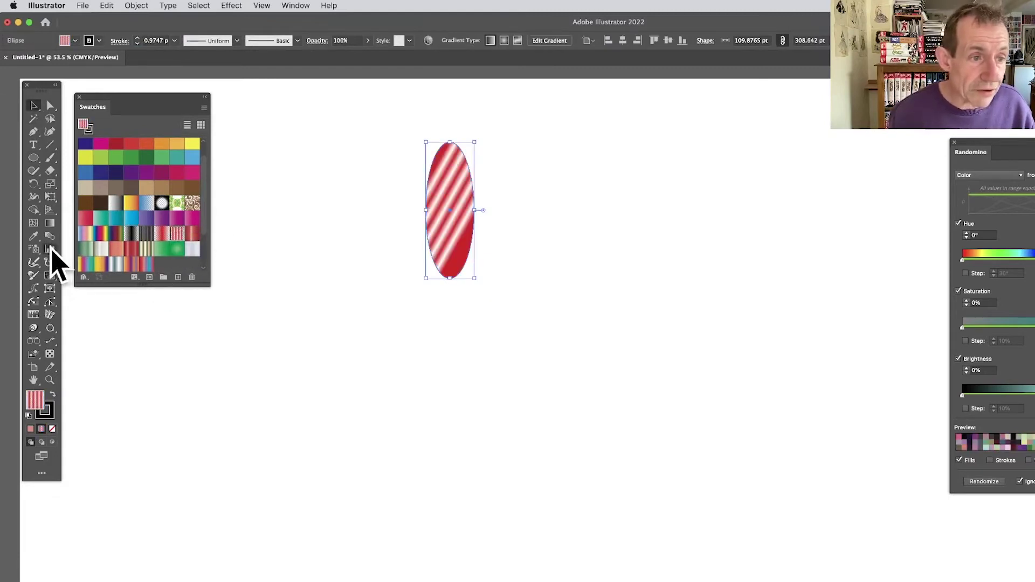
left_click(49, 223)
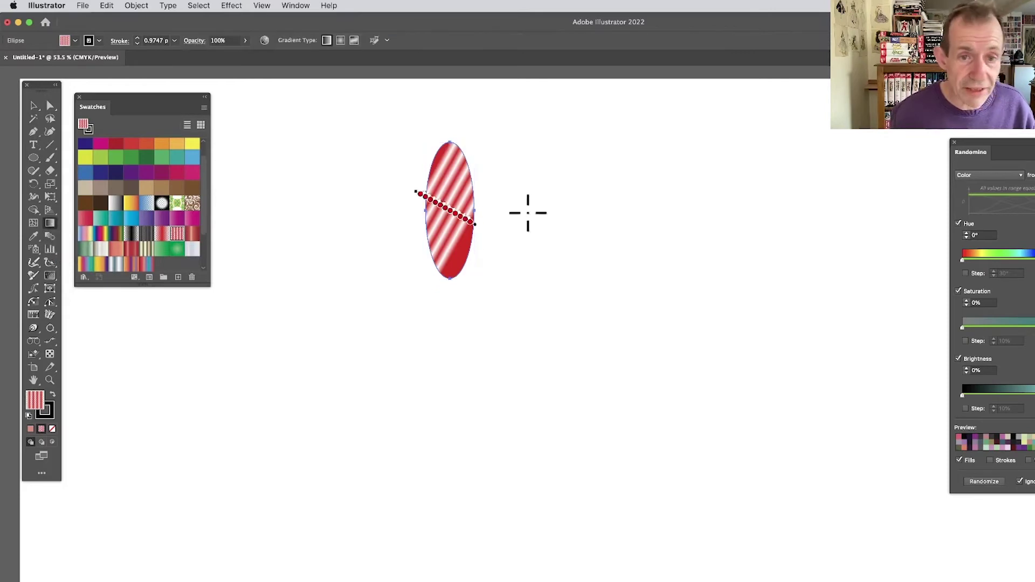
mouse_move(447, 162)
left_mouse_down()
mouse_move(377, 342)
mouse_move(397, 354)
left_mouse_up()
left_click(33, 105)
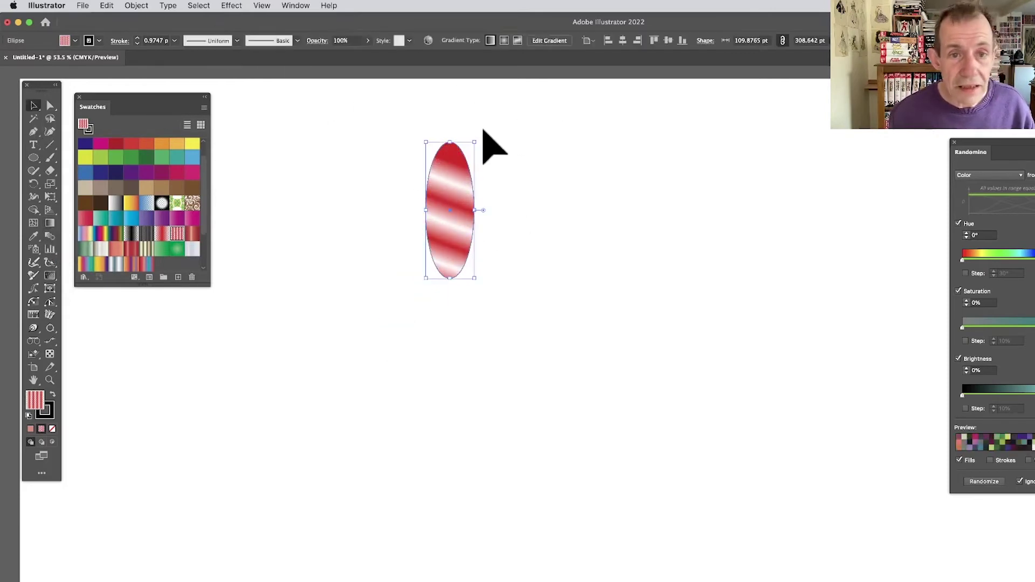
left_click_drag(477, 137, 443, 132)
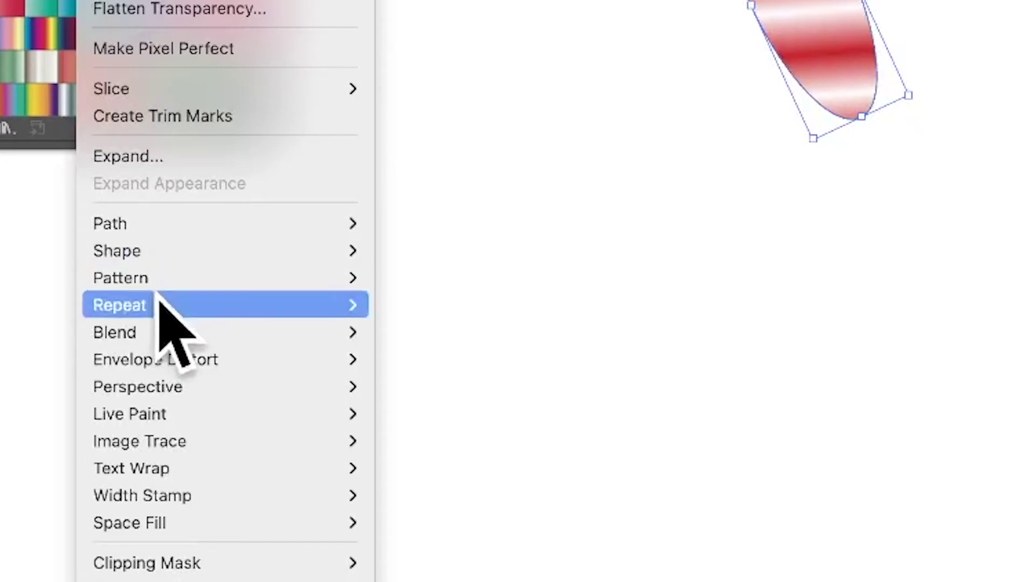
Mirror-repeat the ellipse and resize, rotate and position the two lobes into a heart
mouse_move(175, 313)
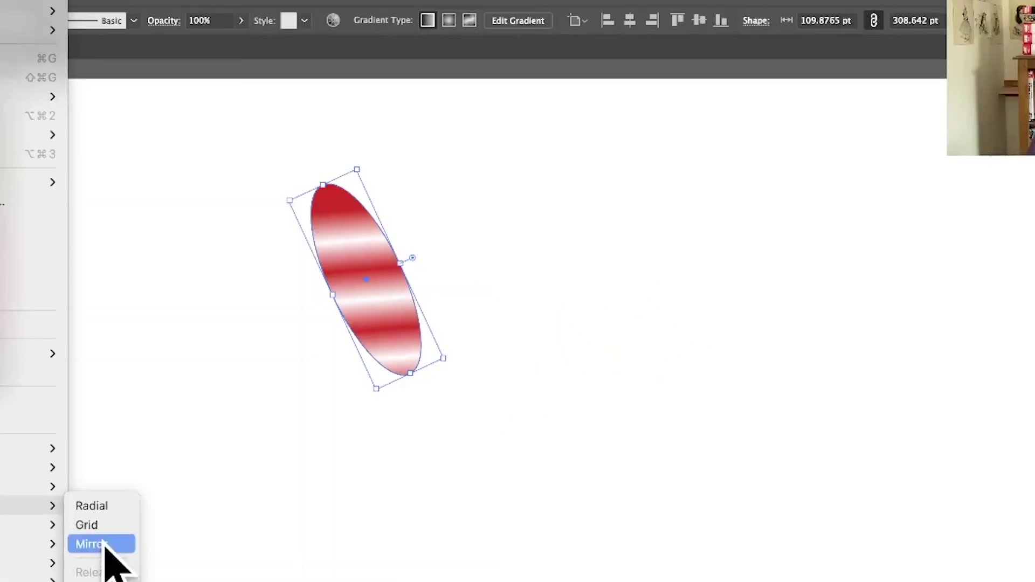
left_click(434, 360)
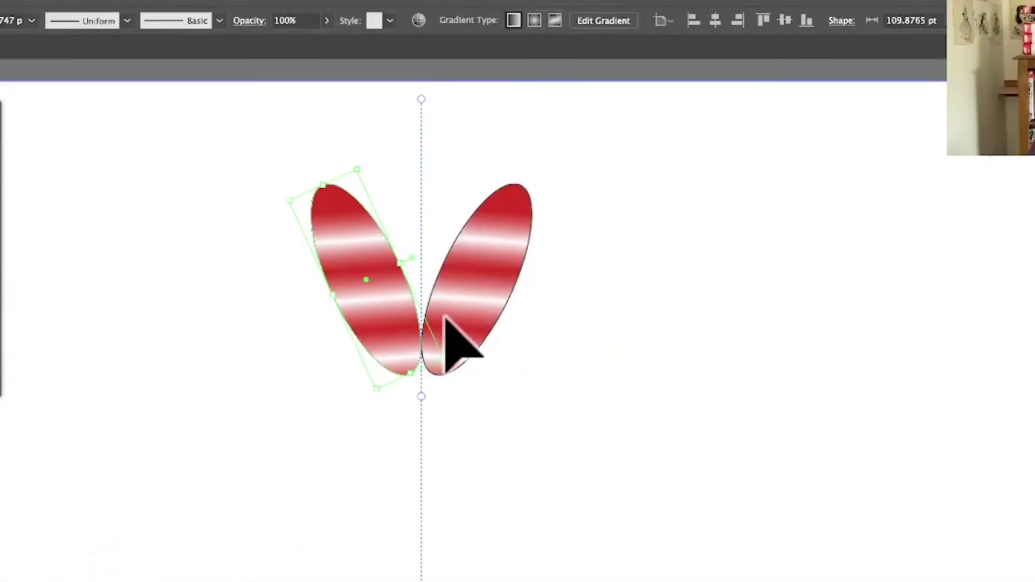
left_click_drag(374, 251, 411, 263)
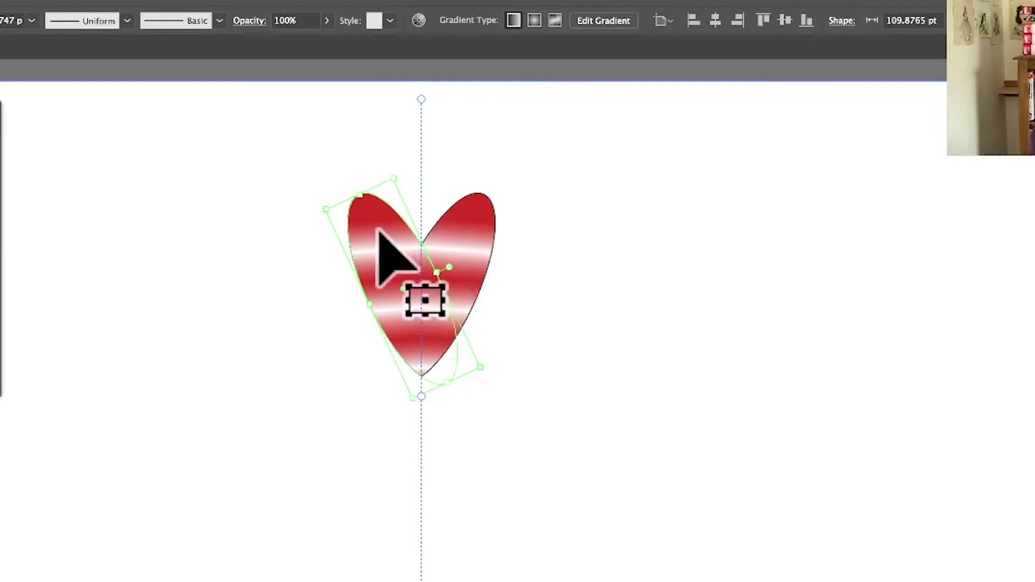
left_click_drag(327, 213, 353, 271)
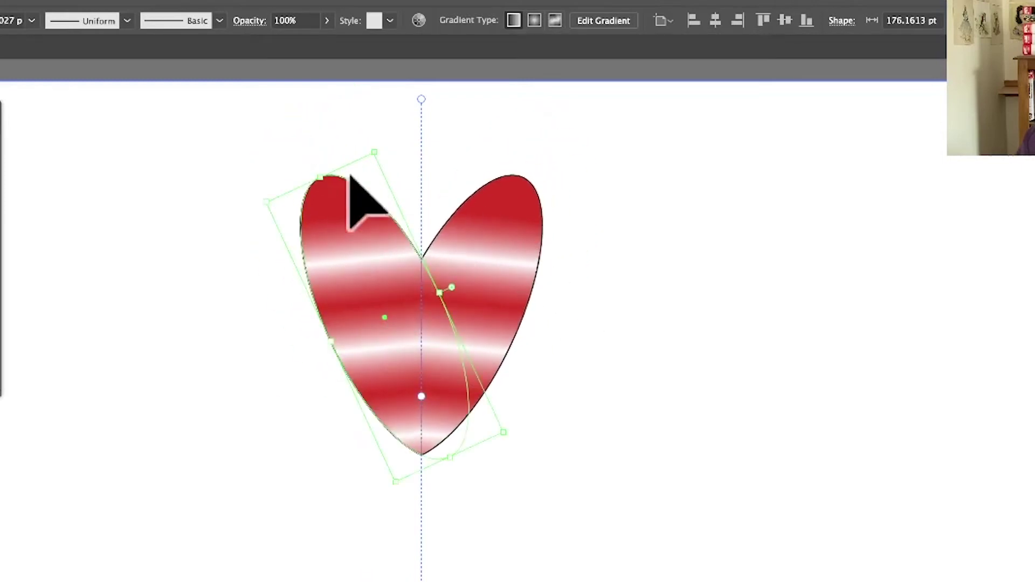
left_click_drag(380, 151, 280, 155)
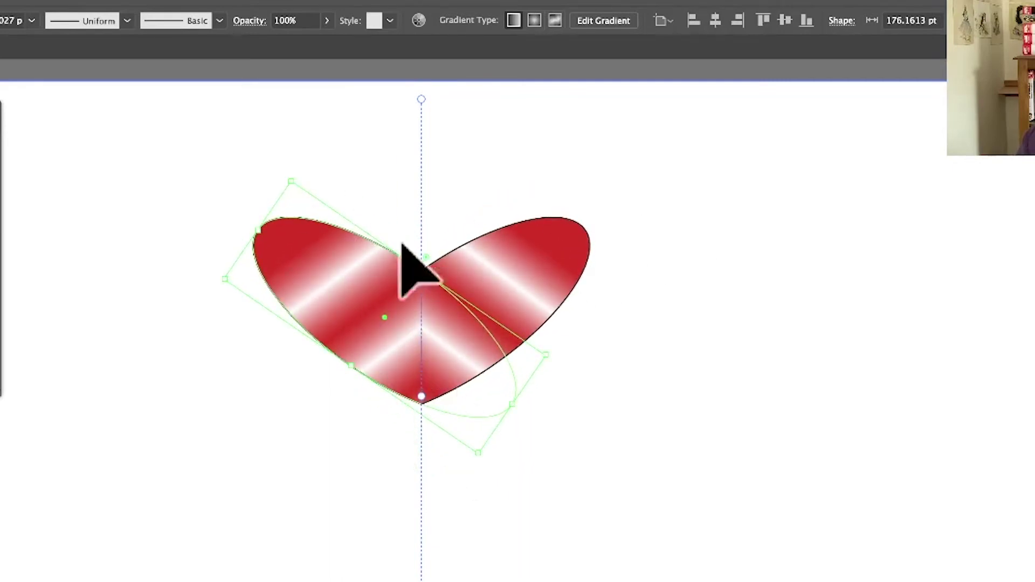
left_click_drag(341, 264, 204, 260)
left_click_drag(208, 300, 410, 377)
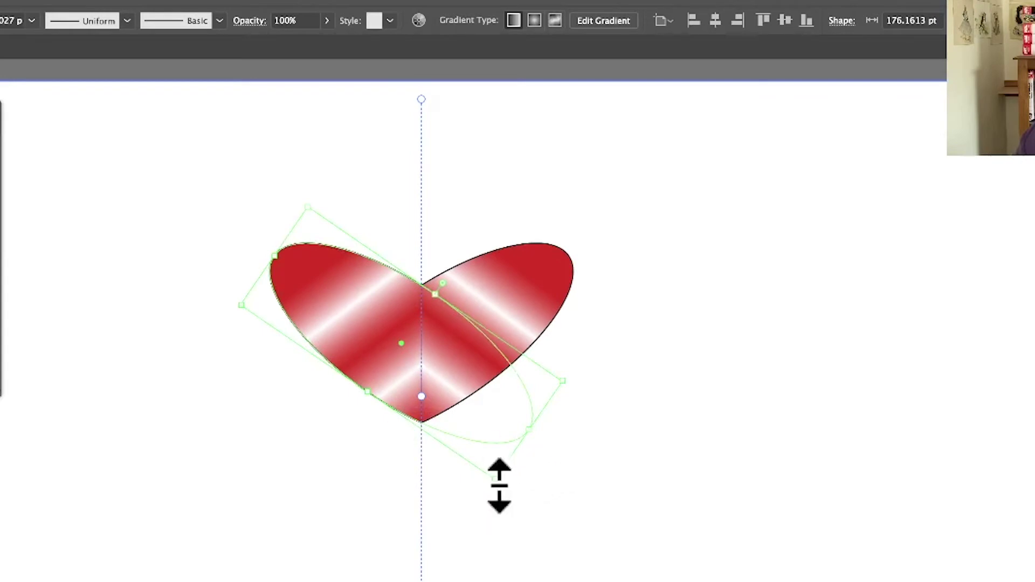
left_click_drag(500, 486, 281, 566)
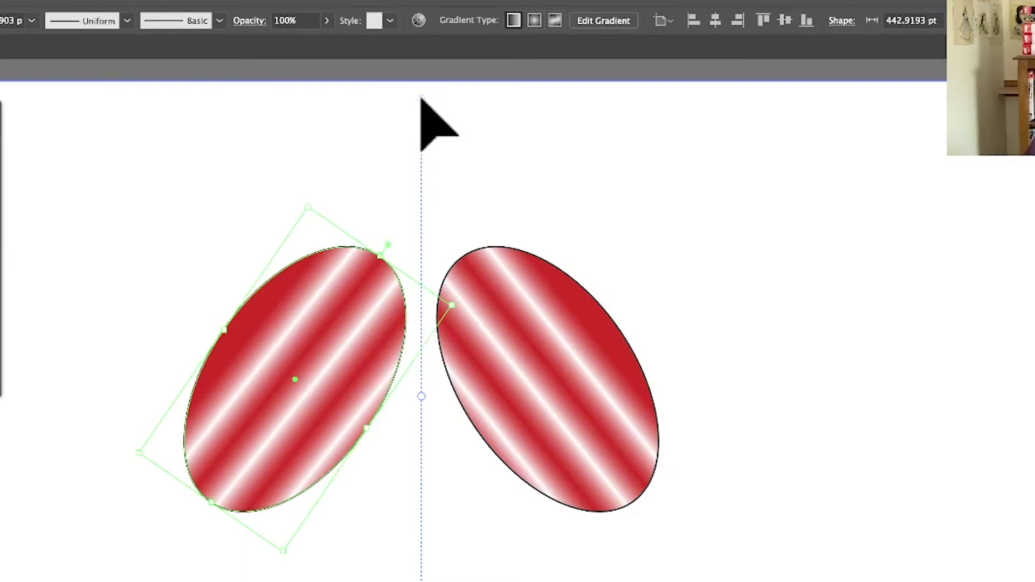
Swing the mirror axis to a shallow diagonal and overlap the ellipse with its copy
left_click_drag(421, 98, 307, 98)
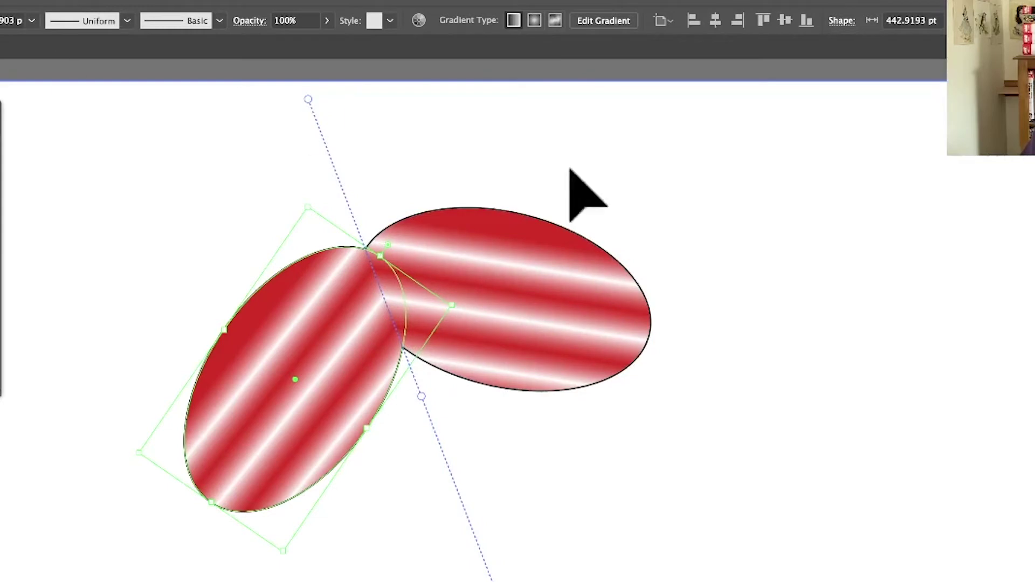
left_click_drag(308, 100, 525, 99)
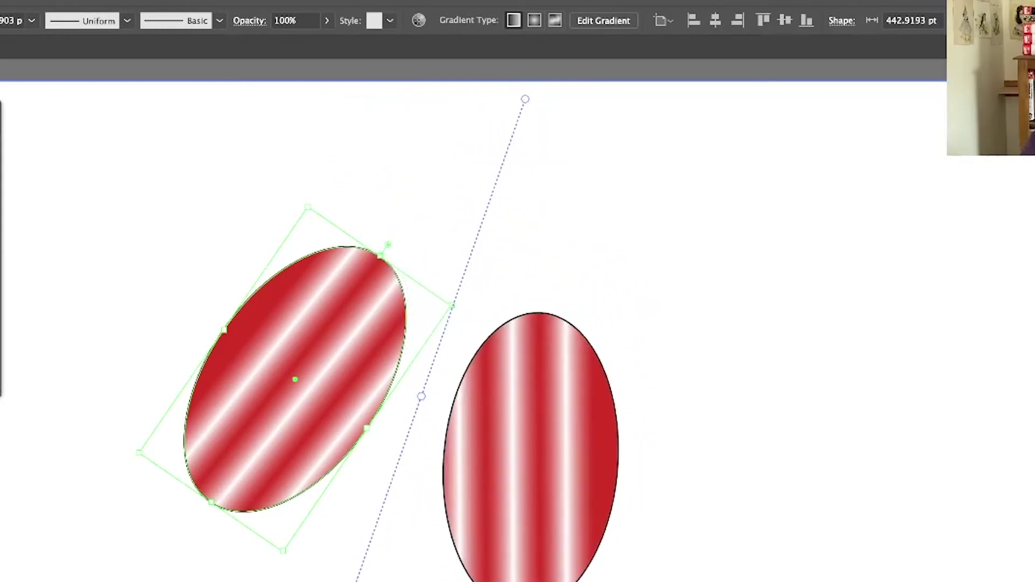
left_click_drag(525, 99, 862, 99)
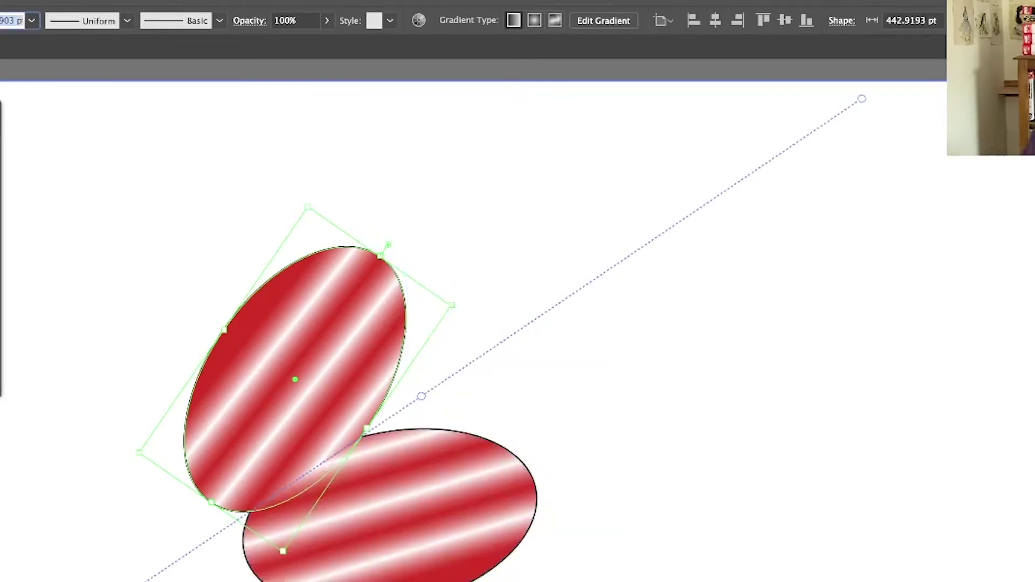
left_click_drag(332, 334, 379, 398)
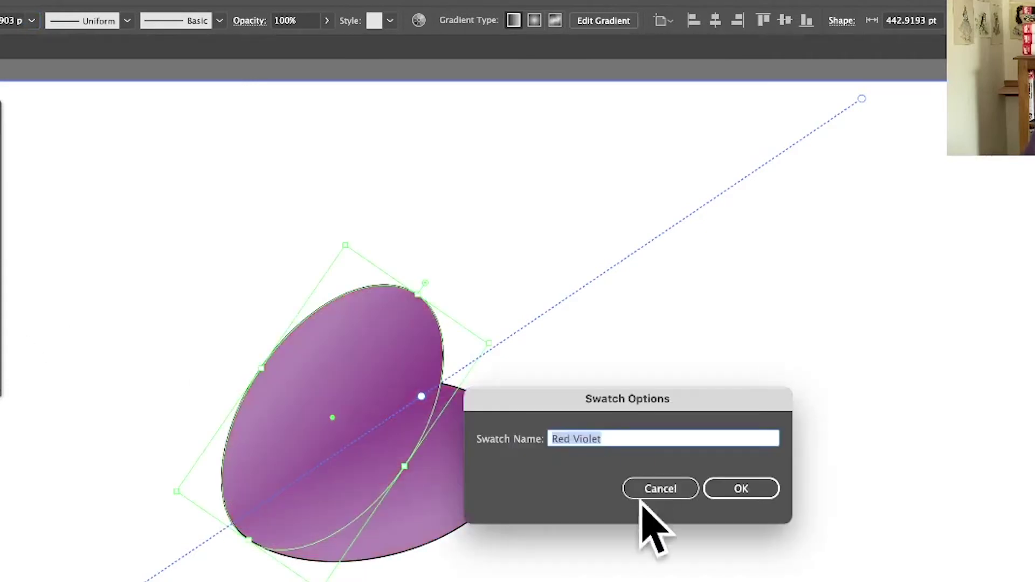
Replace the purple fill with the Red Pepper gradient swatch
left_click(643, 497)
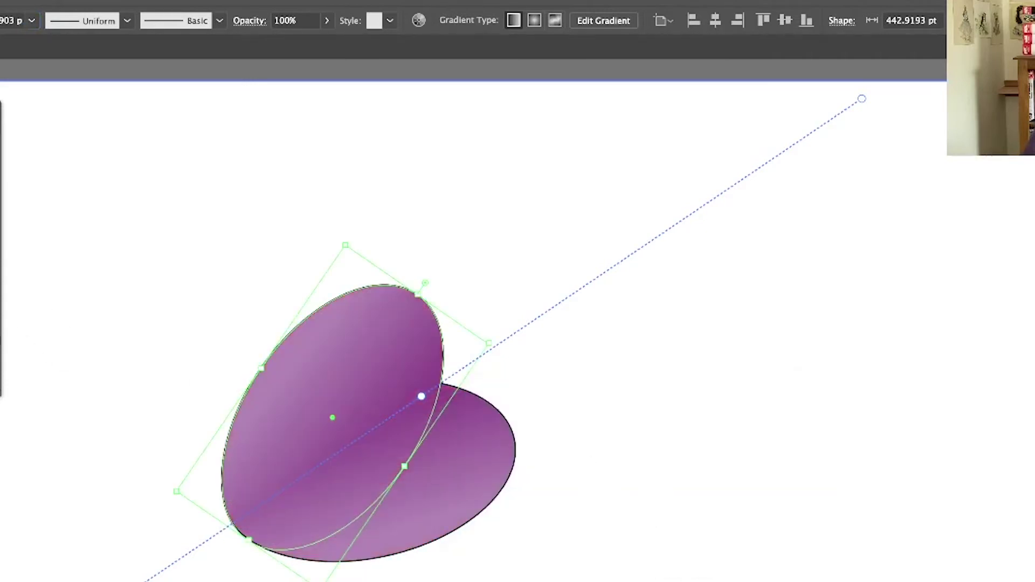
double_click(6, 329)
left_click(720, 485)
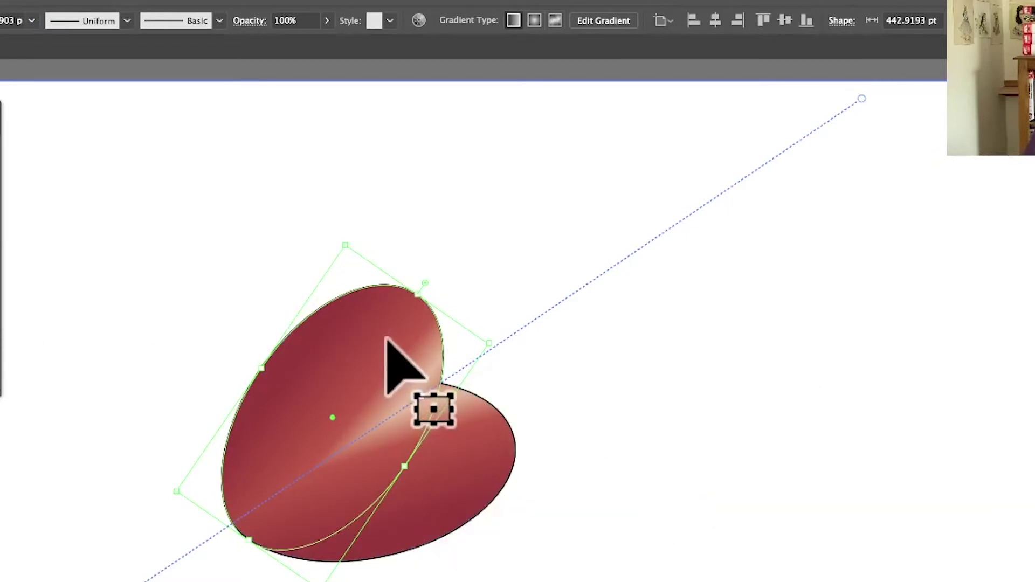
key("super+z")
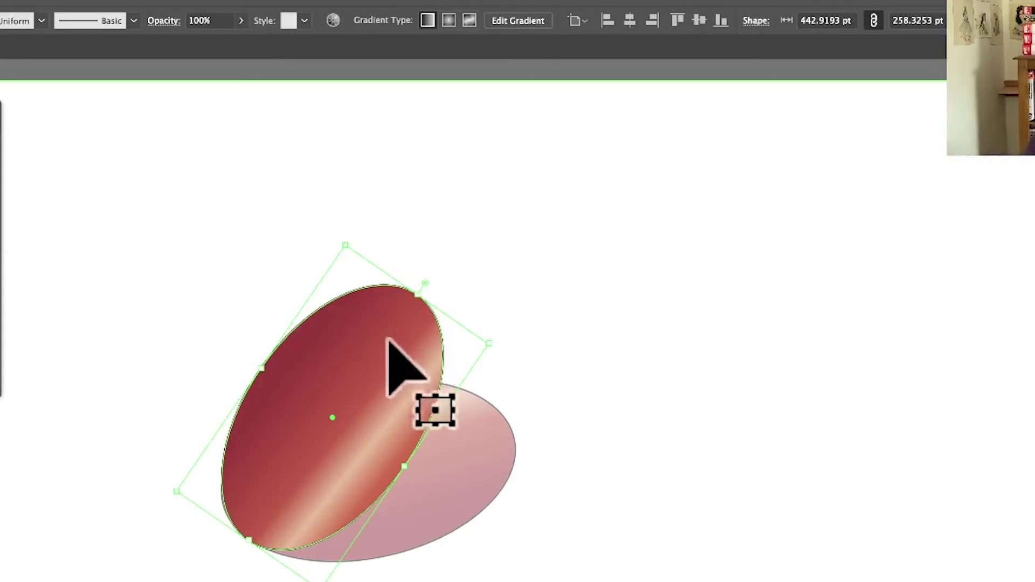
Move the red ellipse left and resize it to about 406.6 × 287.3 pt
left_click_drag(386, 370, 292, 366)
left_click_drag(403, 342, 323, 494)
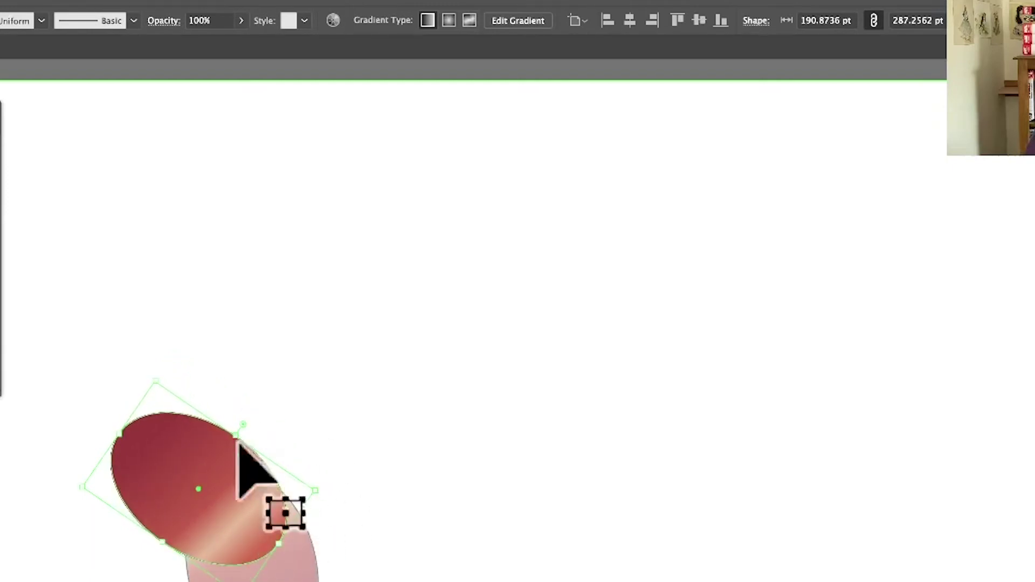
left_click_drag(243, 437, 330, 325)
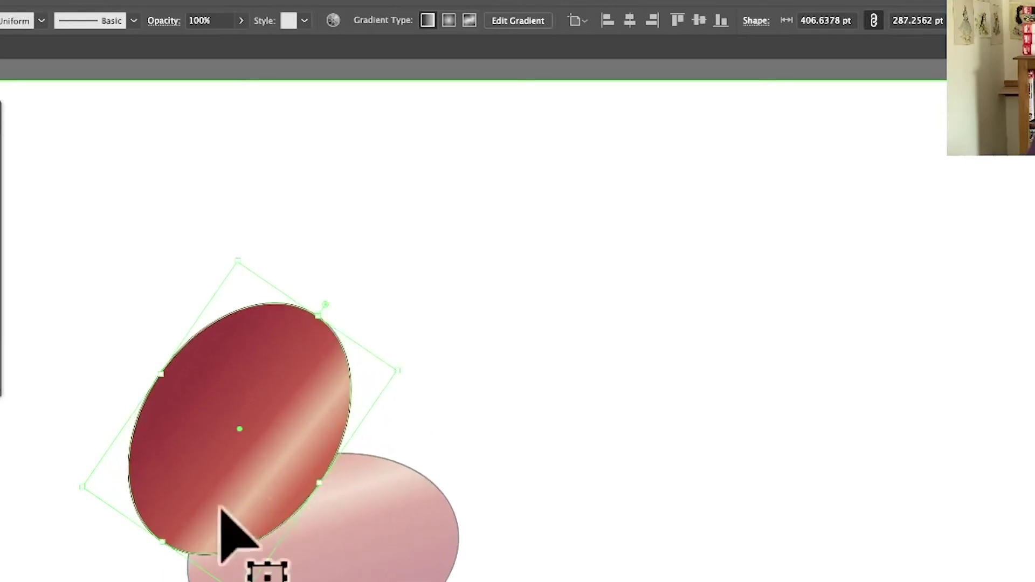
left_click_drag(232, 537, 185, 503)
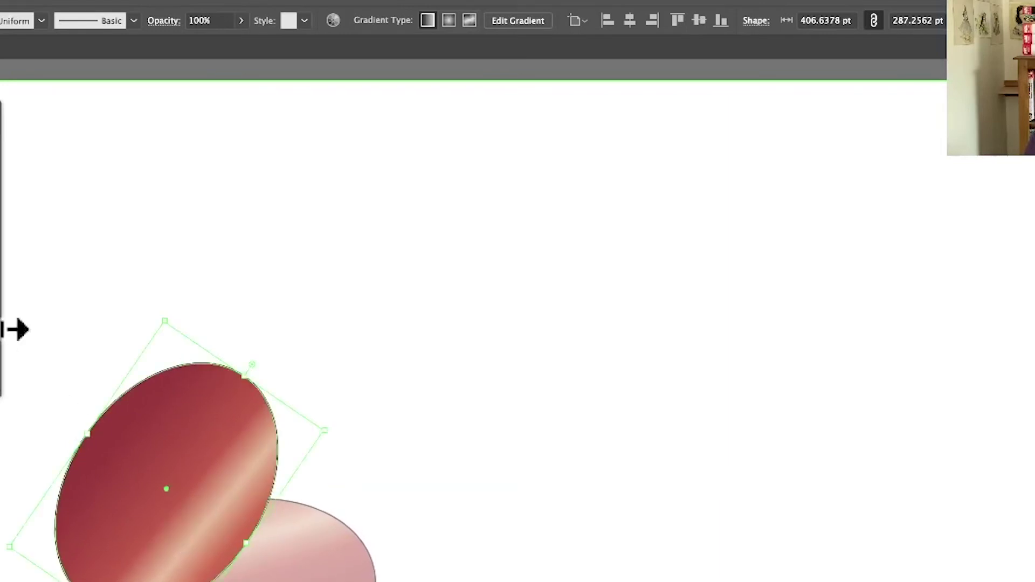
Re-enter the Mirror Repeat, move the top ellipse up-right and nudge the mirror axis
right_click(241, 437)
left_click(308, 480)
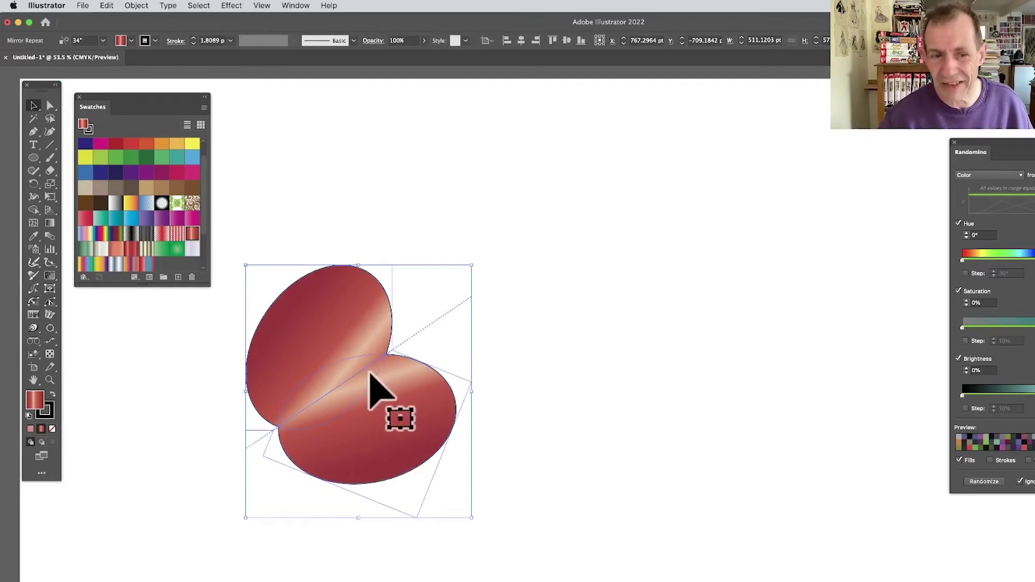
double_click(330, 324)
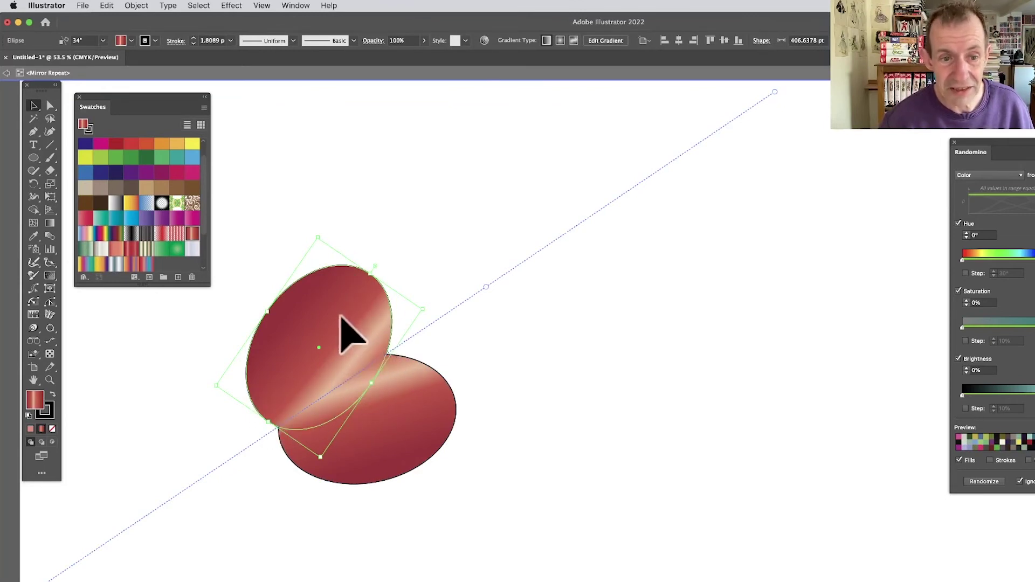
left_click_drag(342, 317, 379, 278)
mouse_move(485, 288)
left_mouse_down()
mouse_move(499, 300)
mouse_move(491, 268)
left_mouse_up()
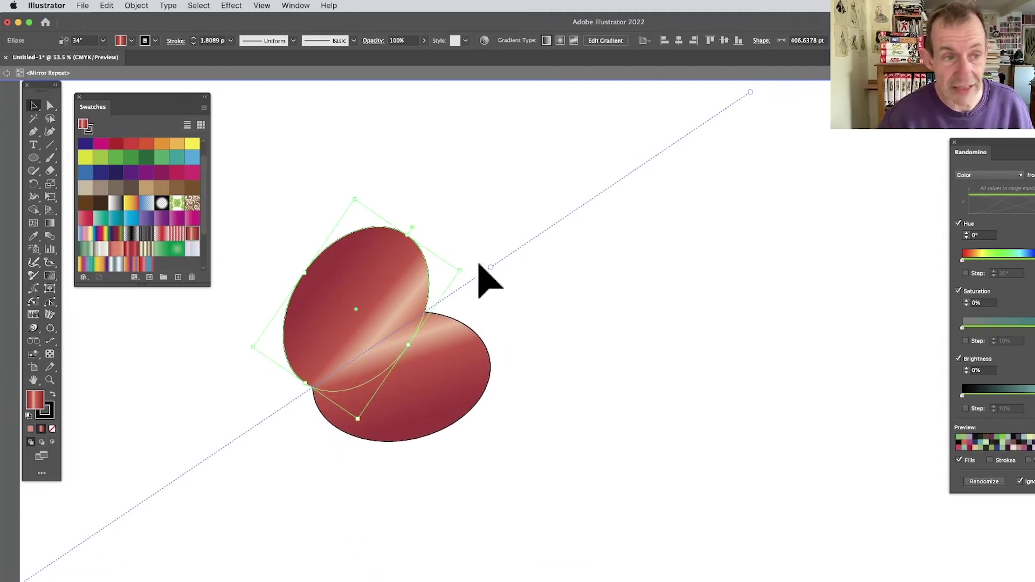
left_click(7, 73)
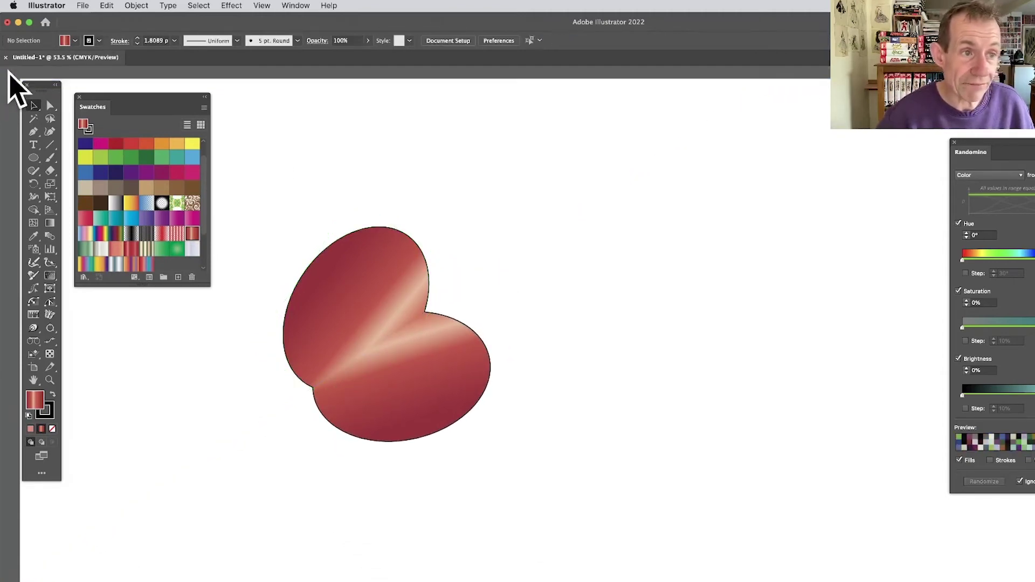
Move the heart up-right and rotate it by about 70.367°
left_click_drag(409, 363, 419, 312)
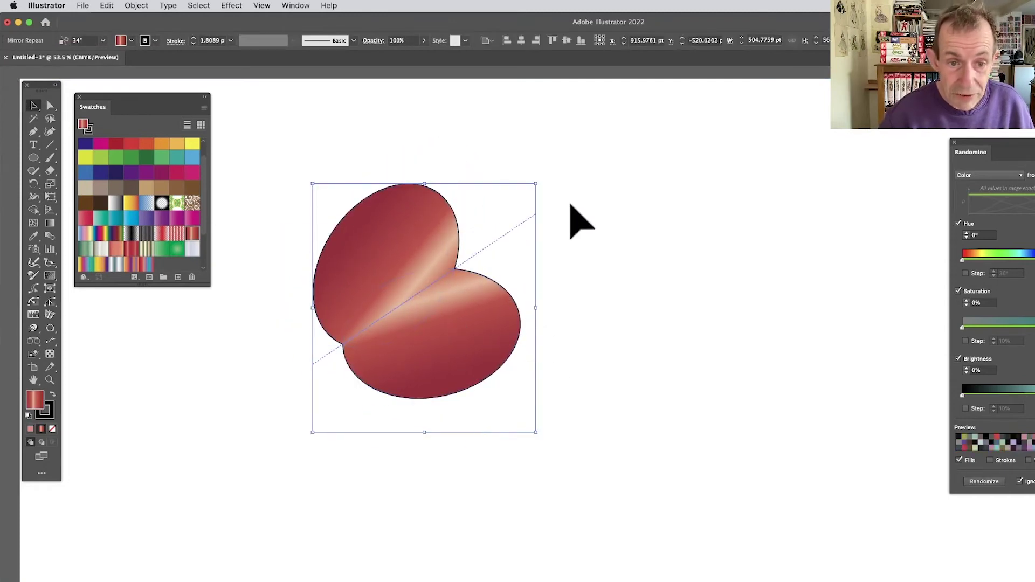
left_click_drag(518, 228, 438, 292)
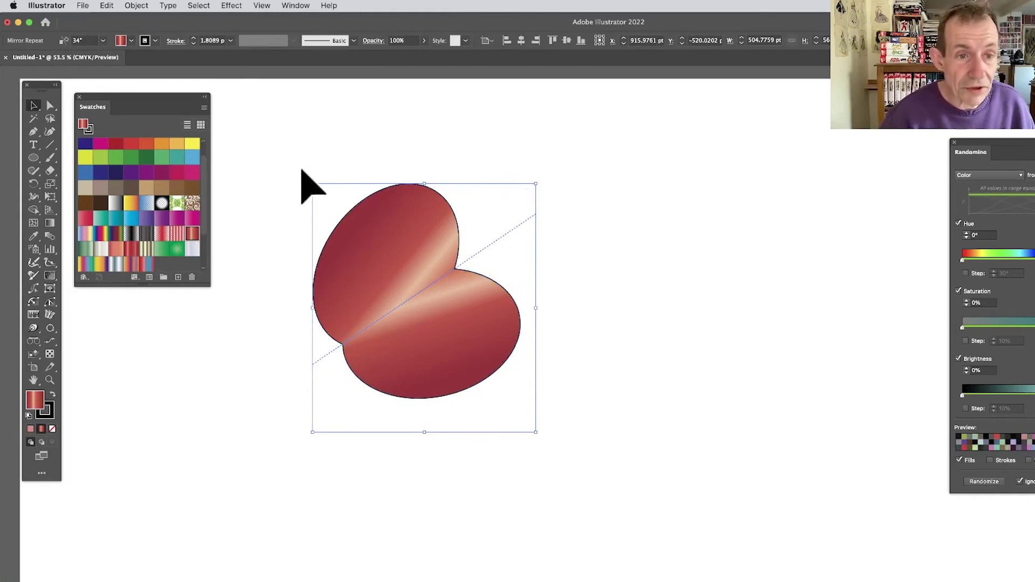
left_click_drag(309, 177, 185, 282)
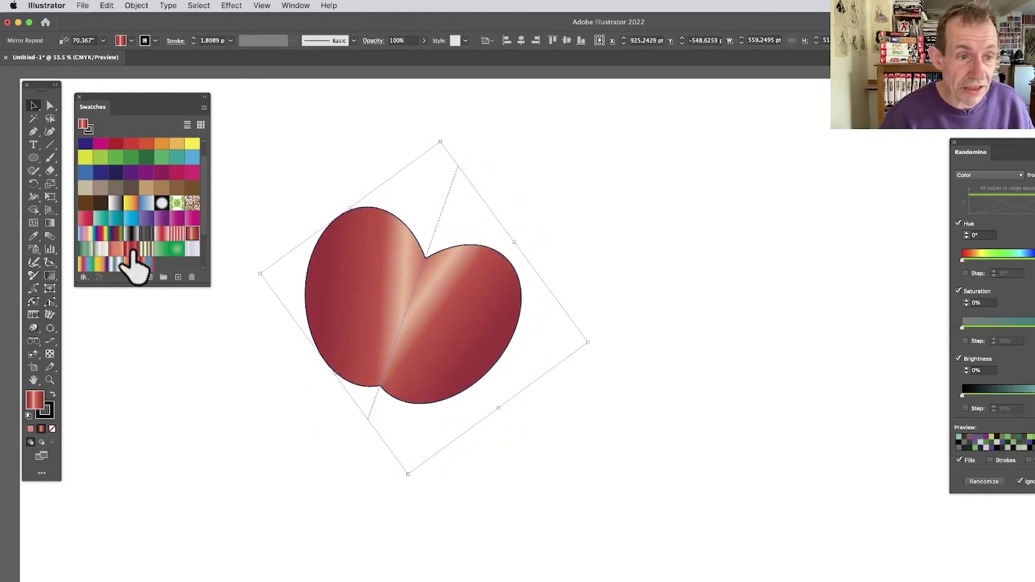
Fill the mirror-repeat heart with the cream-green striped gradient and scale it to about 440 pt wide
left_click(131, 250)
left_click(146, 250)
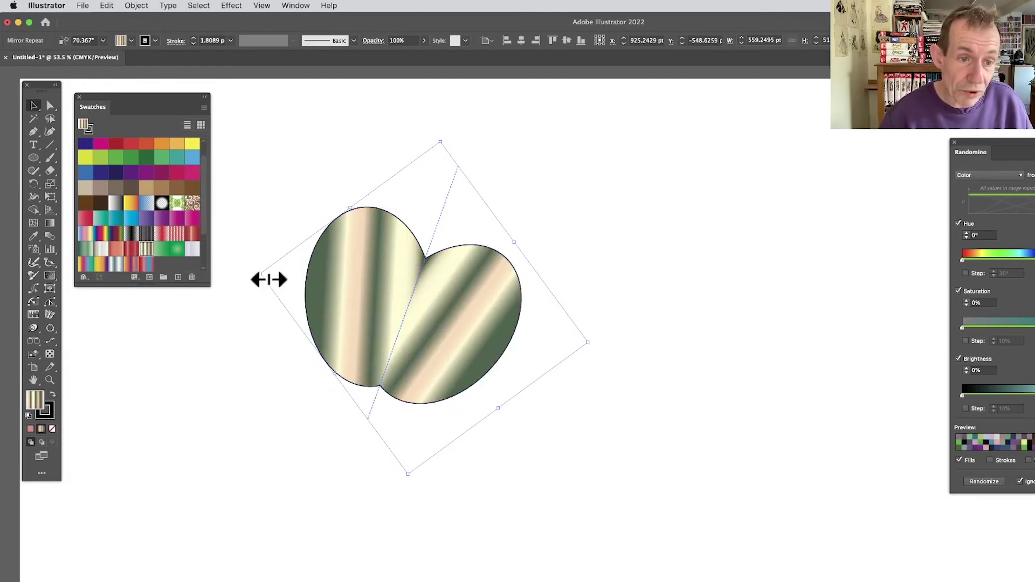
left_click_drag(268, 278, 330, 288)
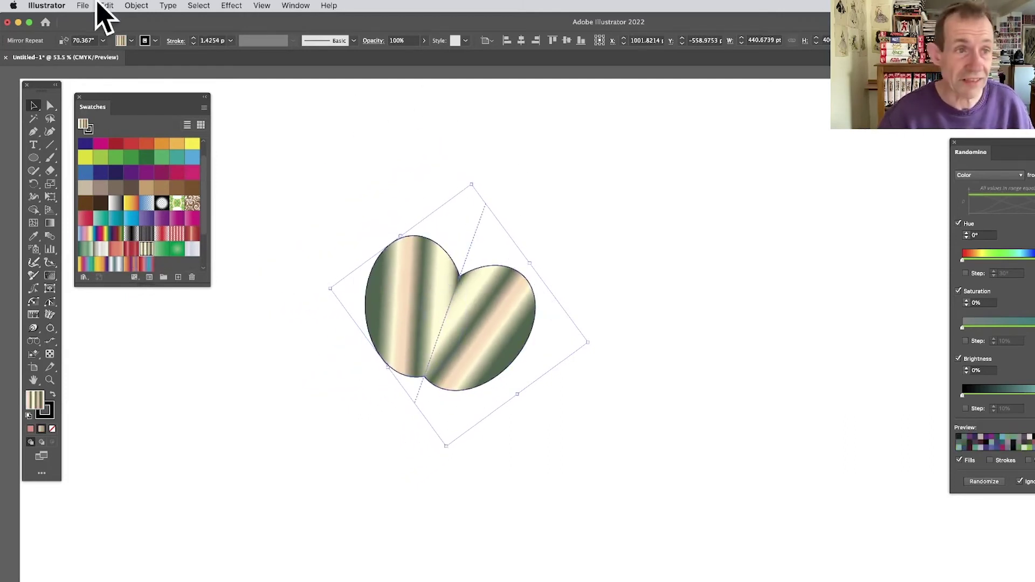
left_click(137, 6)
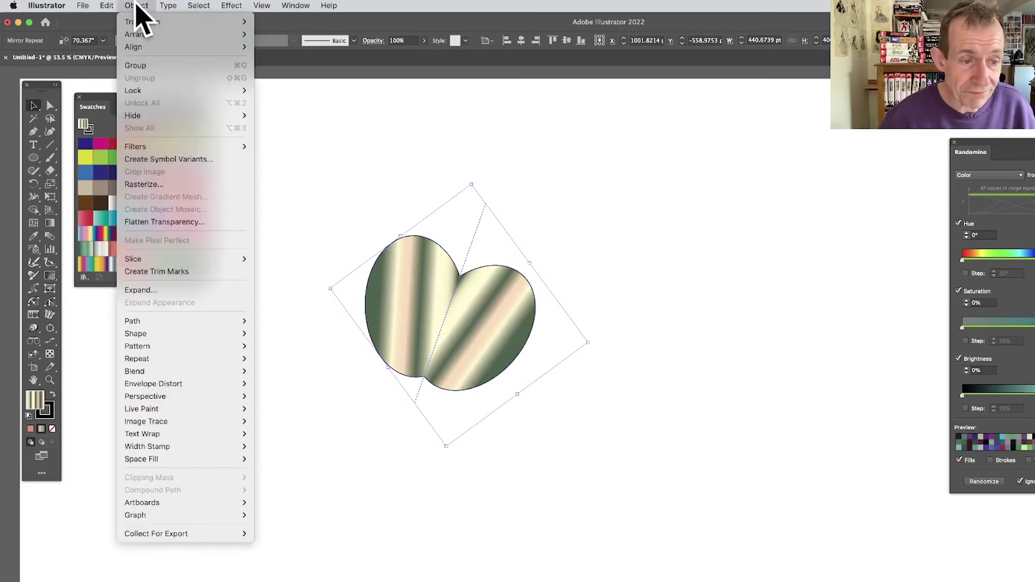
Radially repeat the striped heart into an 8-copy ring, then drag an ellipse inside to reshape every copy
mouse_move(197, 358)
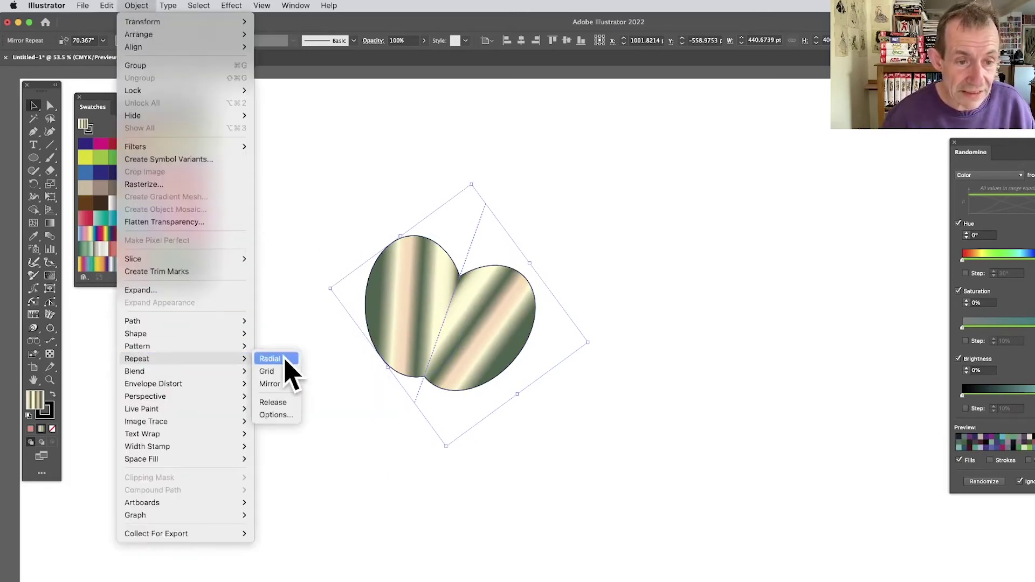
left_click(269, 359)
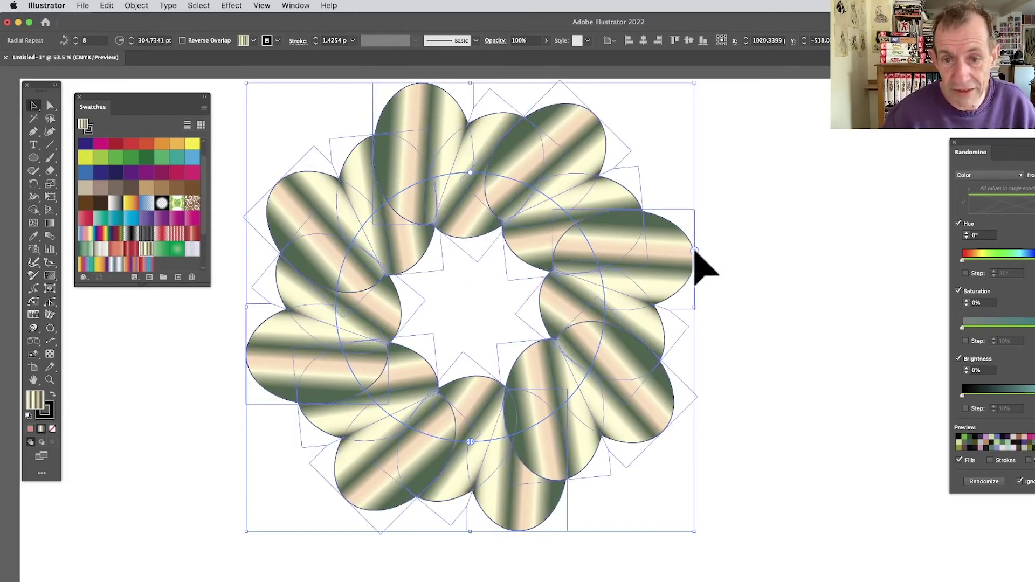
mouse_move(694, 252)
left_mouse_down()
mouse_move(696, 225)
mouse_move(692, 272)
mouse_move(695, 251)
left_mouse_up()
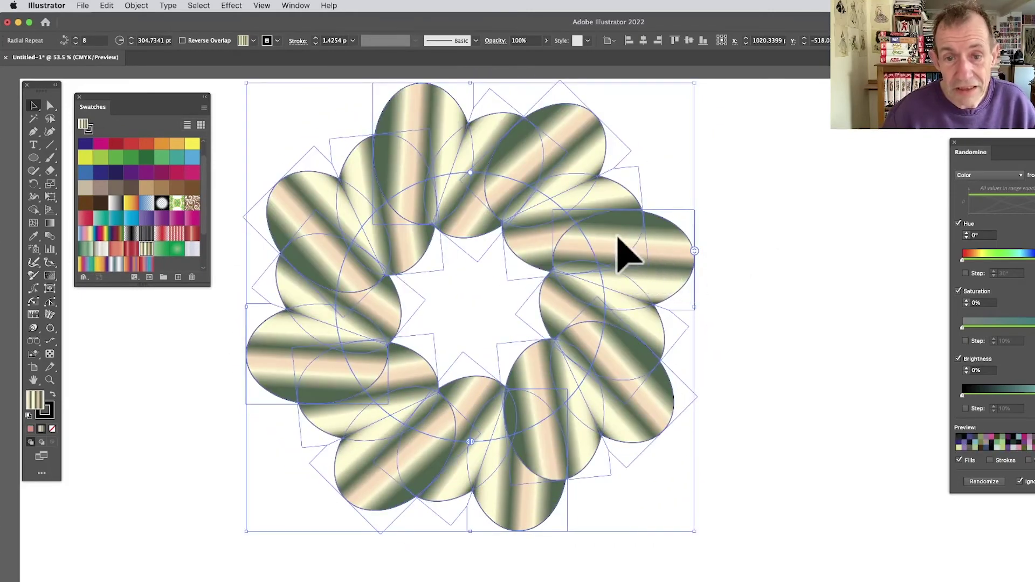
double_click(626, 253)
left_click_drag(620, 250, 743, 215)
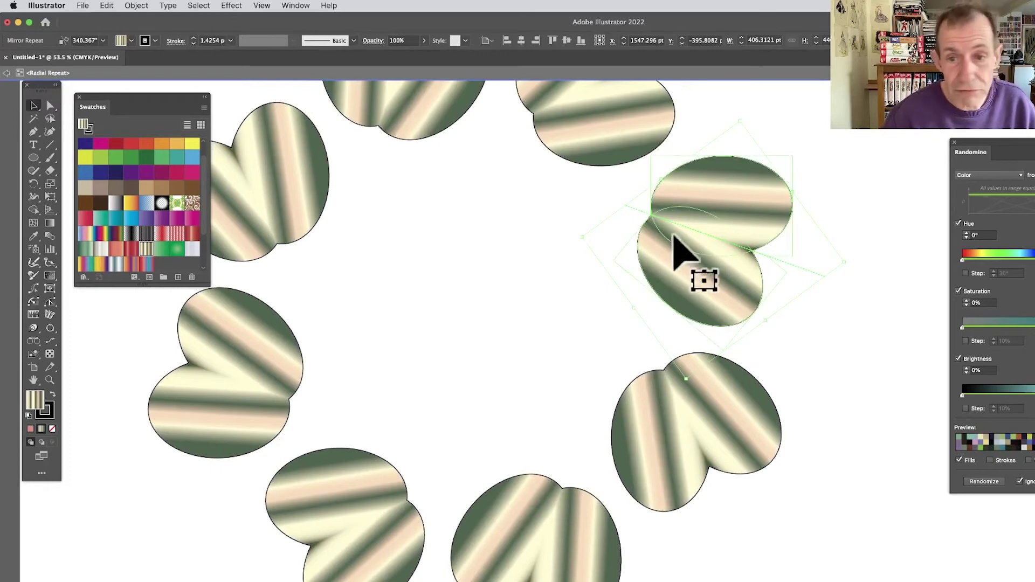
Inside the mirror repeat, shrink the top ellipse and shift it against its partner
double_click(719, 295)
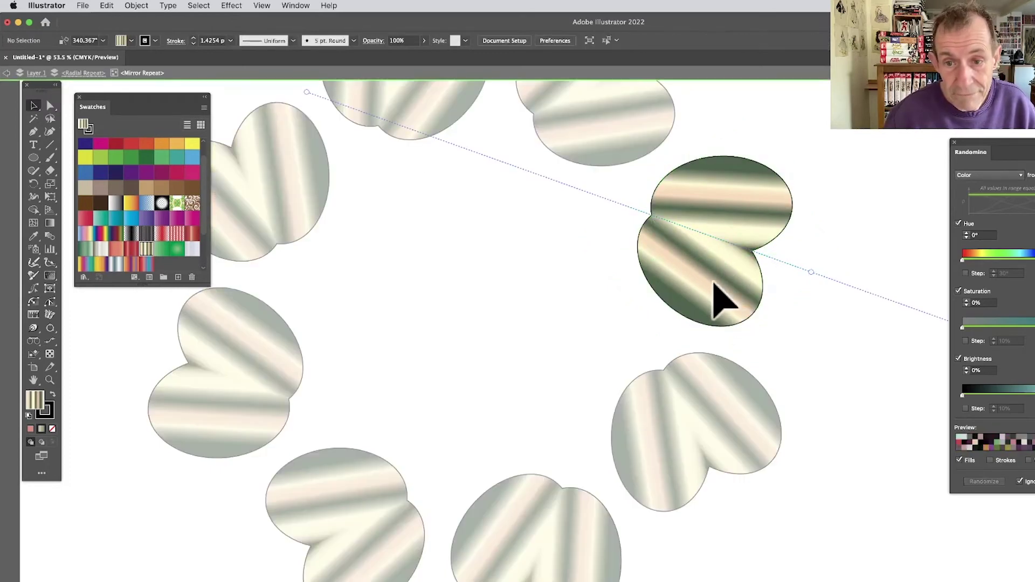
left_click(735, 266)
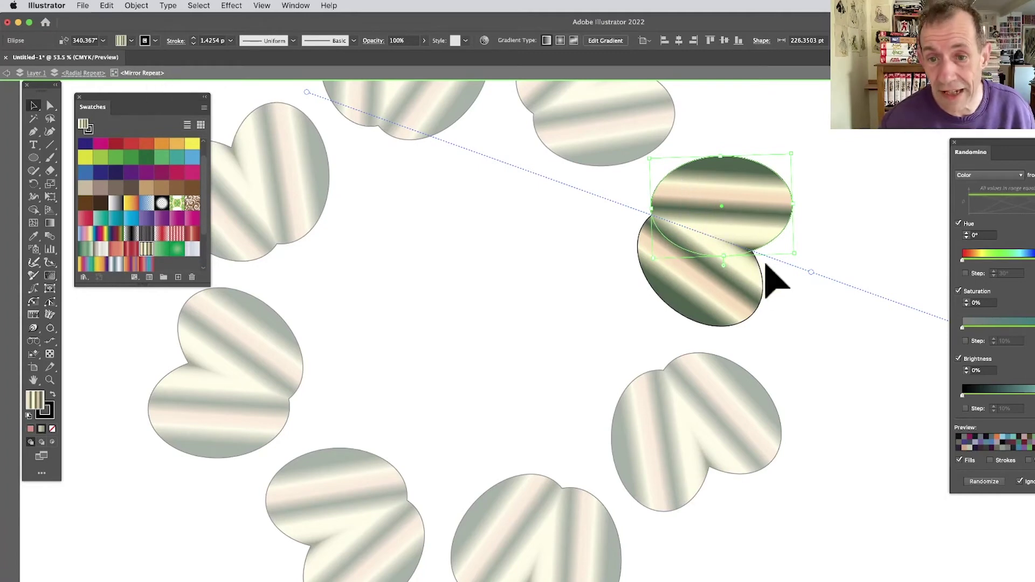
left_click_drag(799, 259, 744, 232)
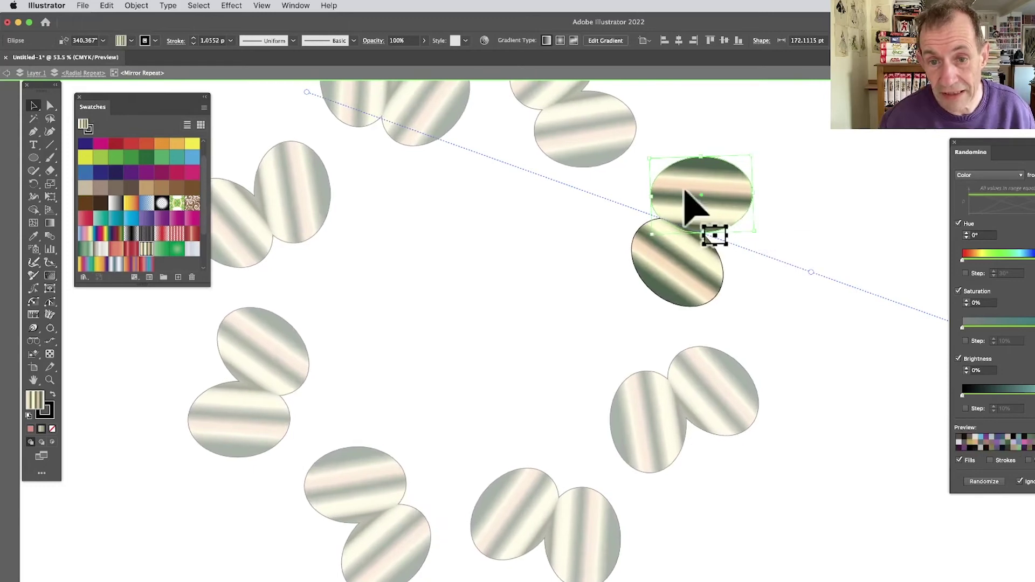
left_click_drag(684, 193, 721, 196)
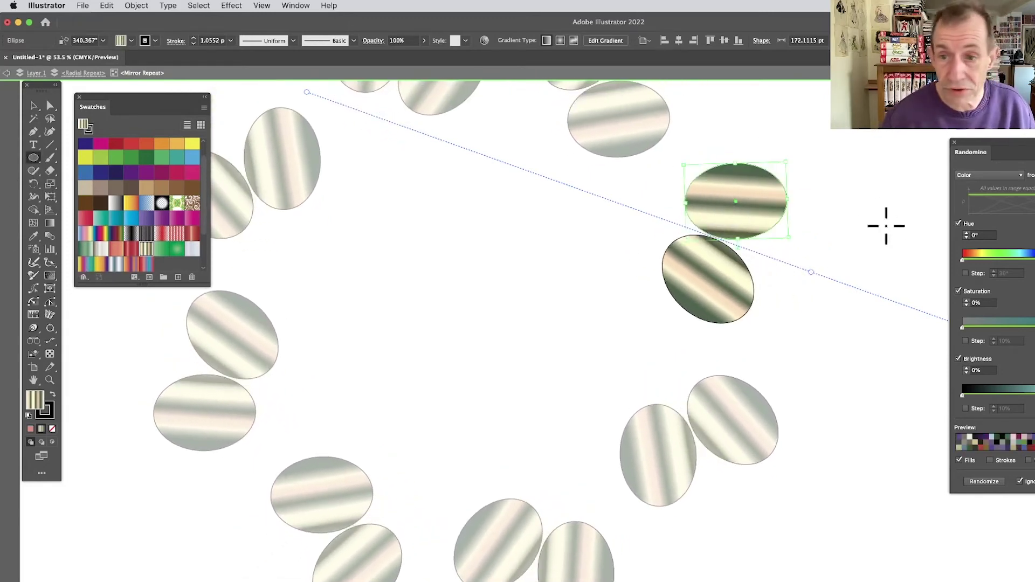
Draw small striped circles beside the ellipse pair and turn the mirror axis to about 1.46°
left_click_drag(808, 213, 832, 238)
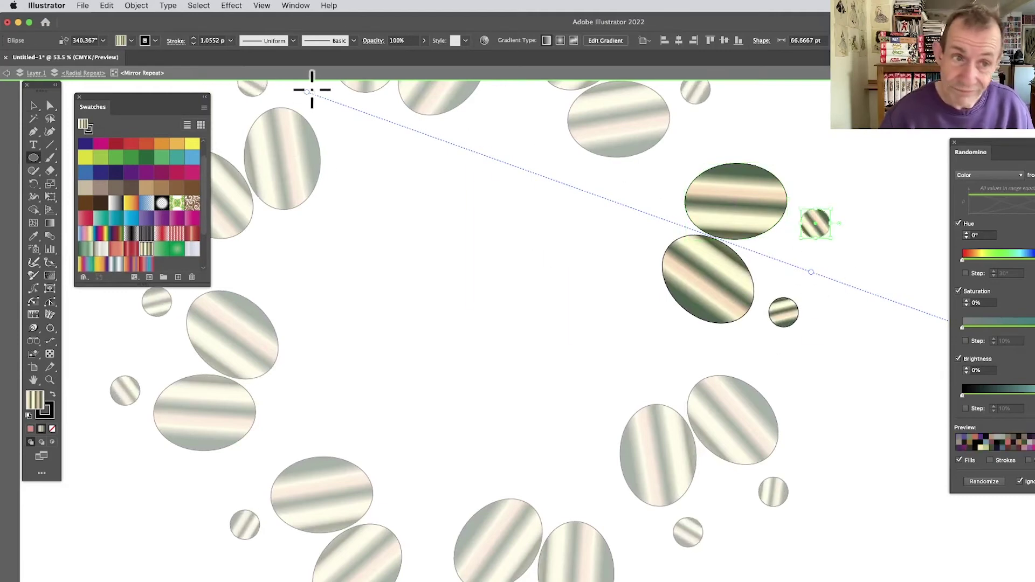
left_click_drag(307, 93, 478, 111)
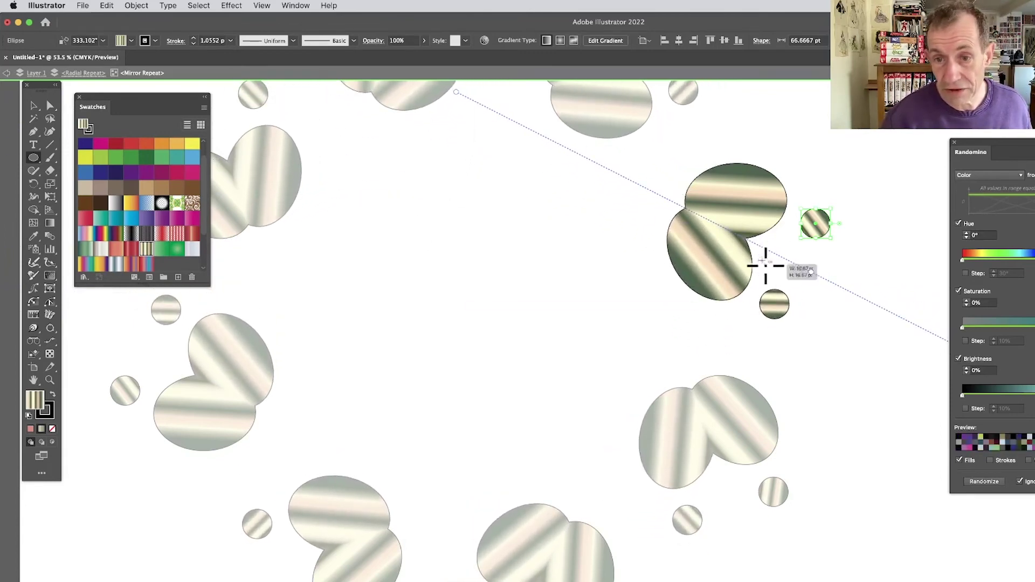
left_click_drag(780, 283, 782, 280)
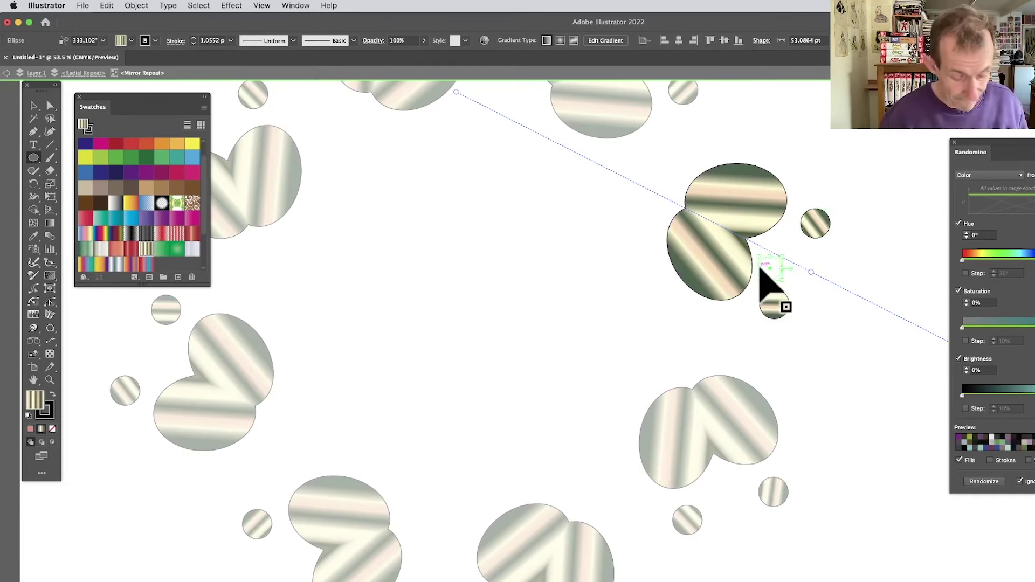
left_click_drag(761, 268, 832, 267)
Scatter many more small and tiny circles around and to the right of the pair
mouse_move(804, 180)
left_mouse_down()
mouse_move(877, 216)
mouse_move(885, 252)
mouse_move(861, 269)
mouse_move(889, 279)
left_mouse_up()
left_click_drag(843, 233, 851, 240)
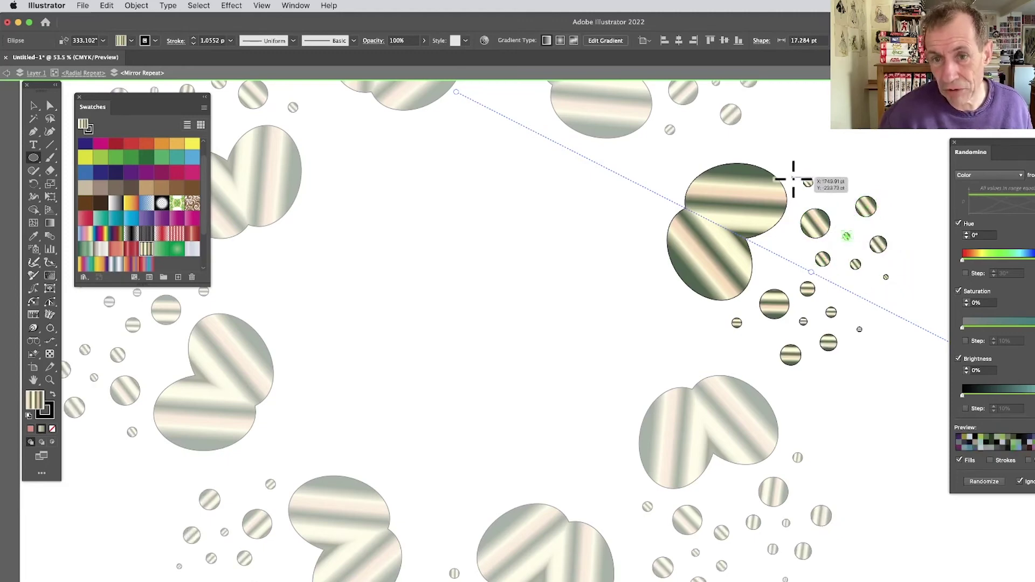
left_click_drag(775, 153, 826, 165)
left_click_drag(672, 182, 675, 186)
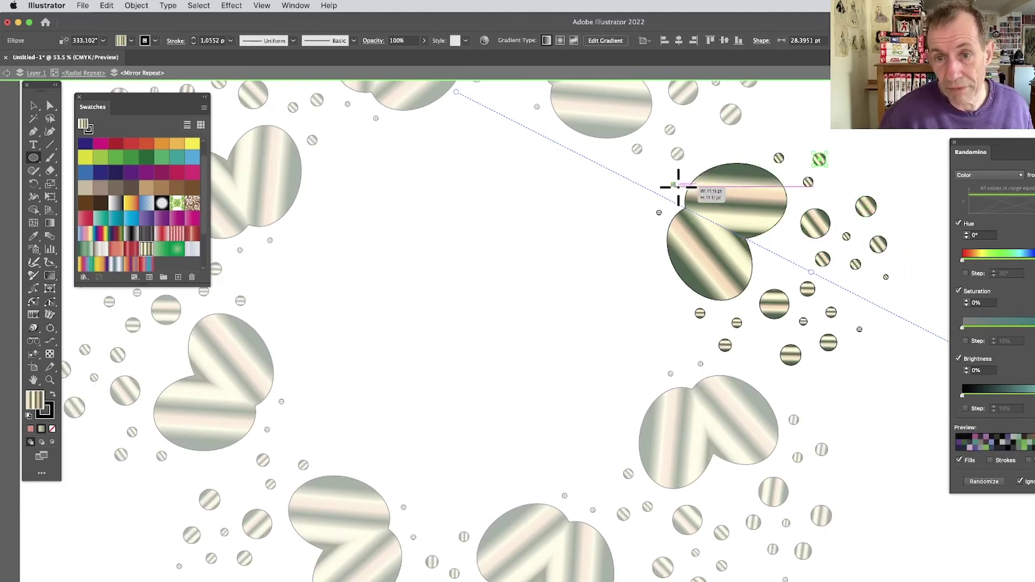
left_click_drag(727, 152, 732, 157)
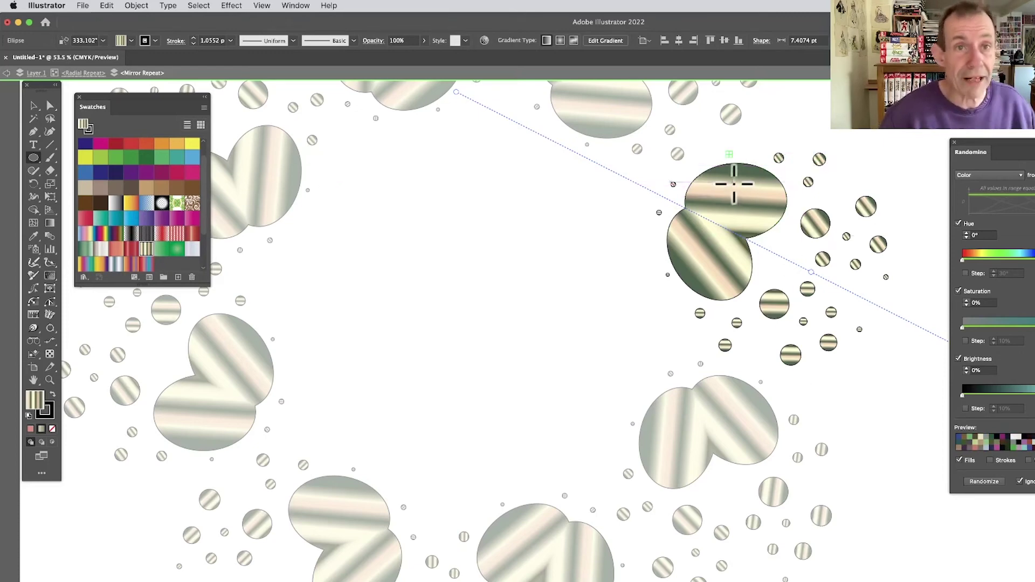
mouse_move(797, 144)
left_mouse_down()
mouse_move(863, 157)
mouse_move(855, 193)
left_mouse_up()
mouse_move(895, 166)
left_mouse_down()
mouse_move(915, 225)
mouse_move(917, 273)
mouse_move(904, 303)
left_mouse_up()
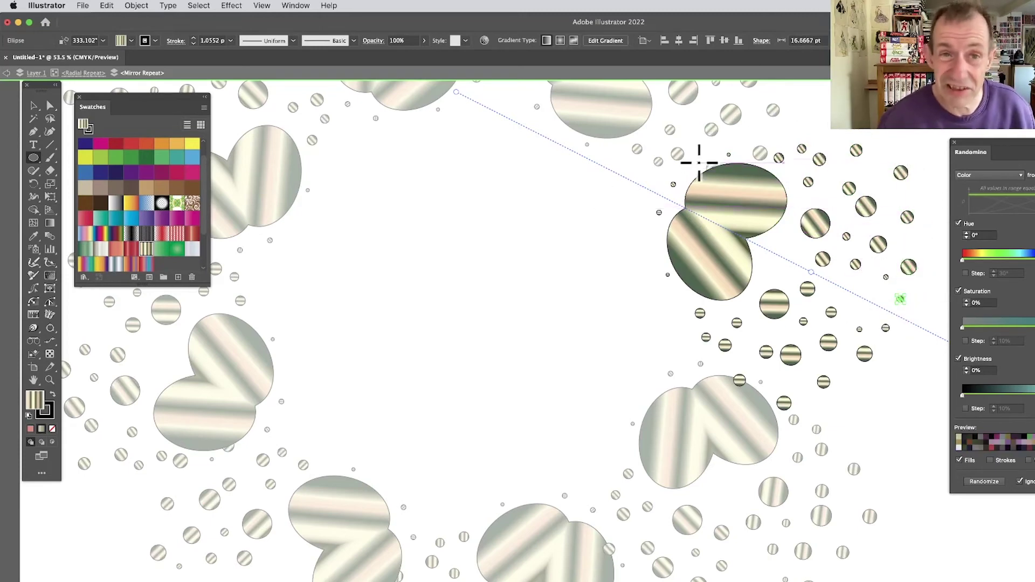
Draw another small circle beside the pair and fill it with a yellow-green gradient
double_click(100, 264)
left_click(696, 346)
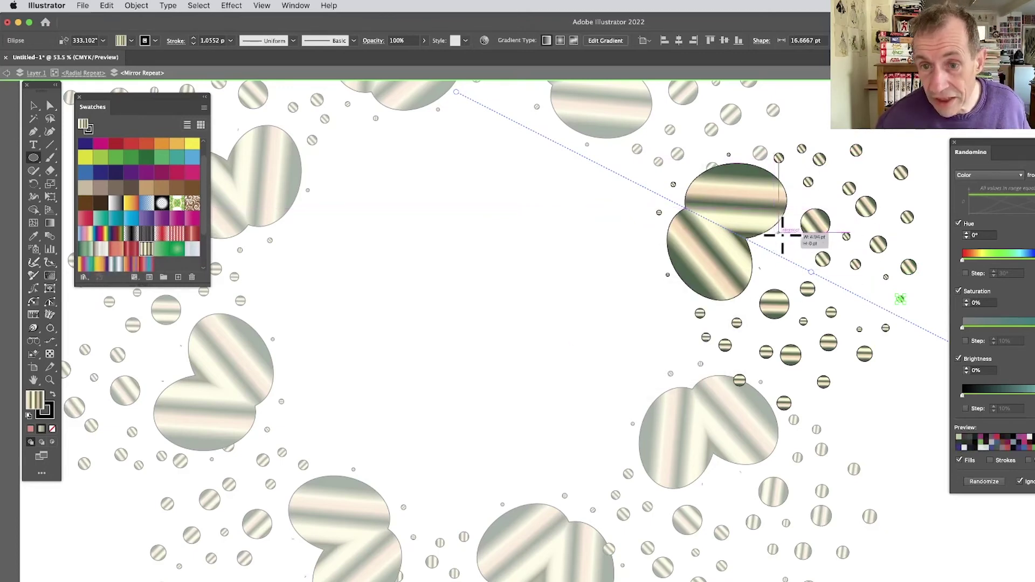
left_click_drag(778, 232, 794, 249)
left_click(131, 41)
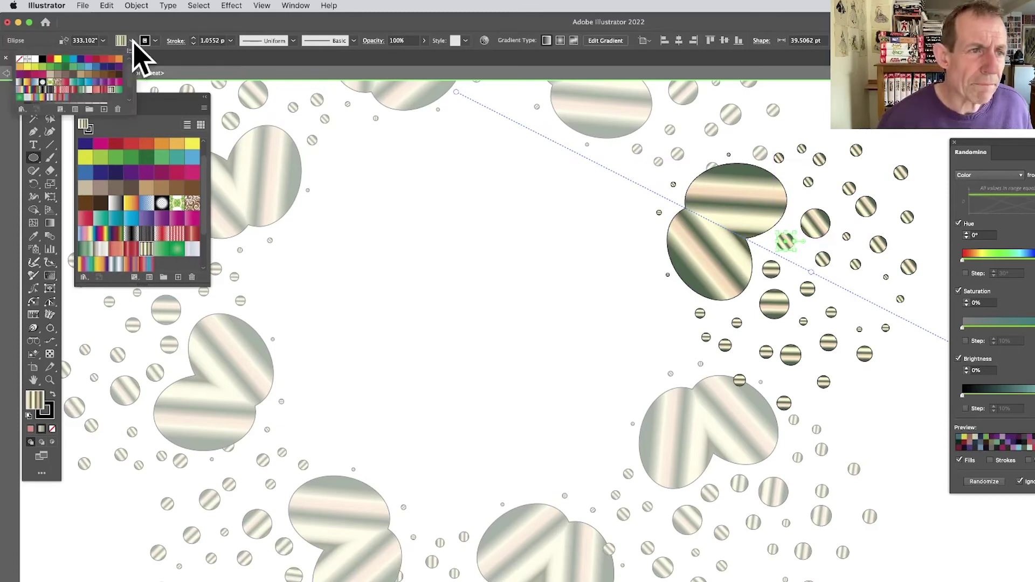
left_click(41, 98)
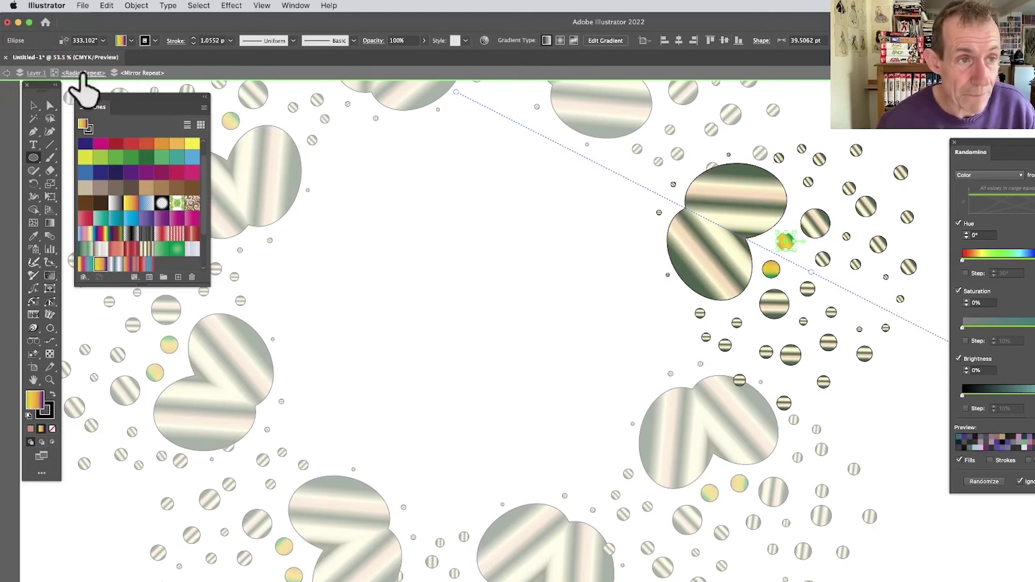
Exit Isolation Mode and select the whole radial repeat with the Selection tool
right_click(716, 222)
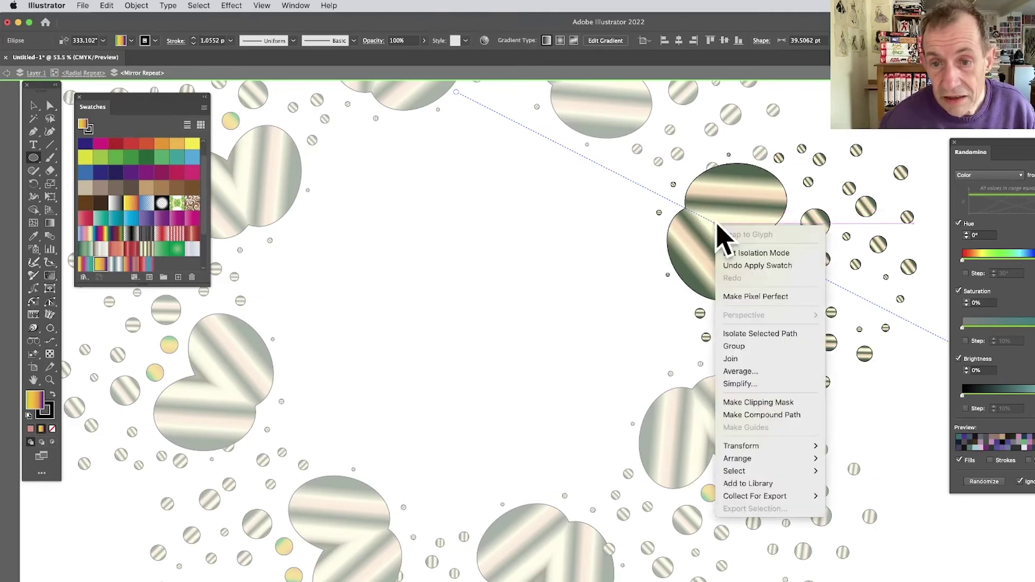
left_click(735, 254)
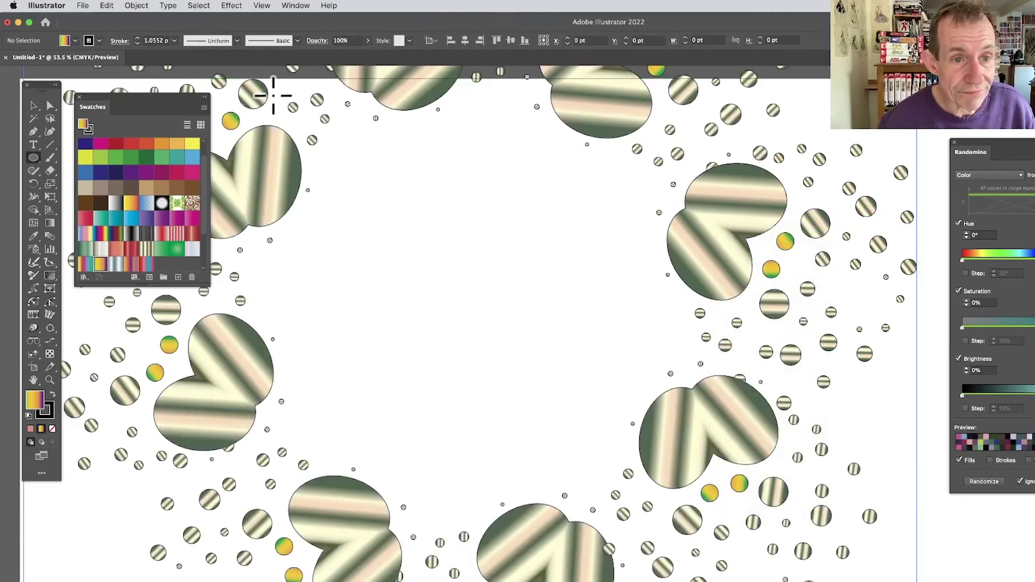
left_click(33, 106)
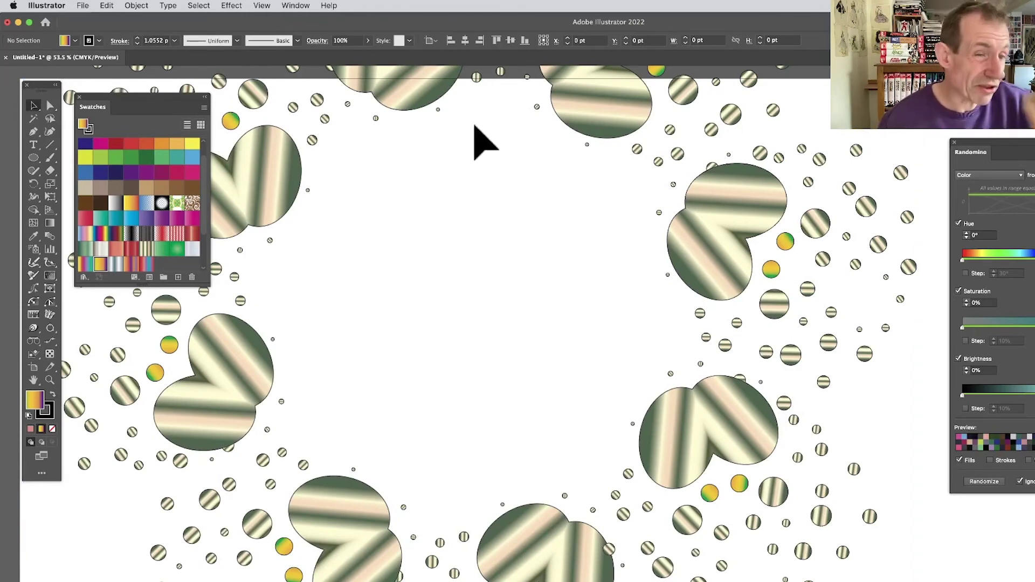
left_click(712, 220)
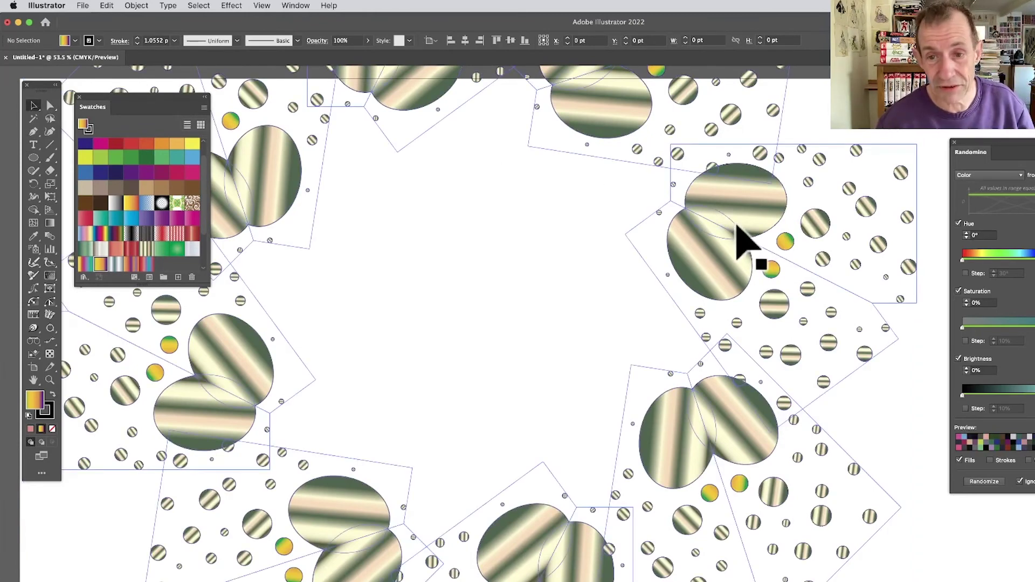
Resize the radial repeat's radius and bounding box and centre it on the canvas
left_click_drag(740, 238, 798, 368)
left_click_drag(403, 159, 590, 299)
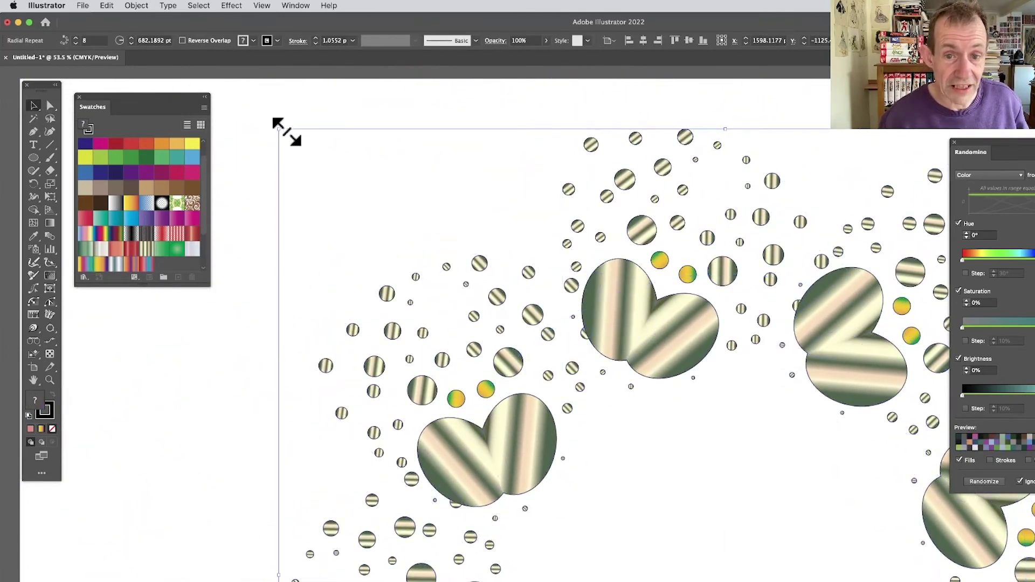
left_click_drag(279, 130, 552, 402)
left_click_drag(770, 527, 488, 246)
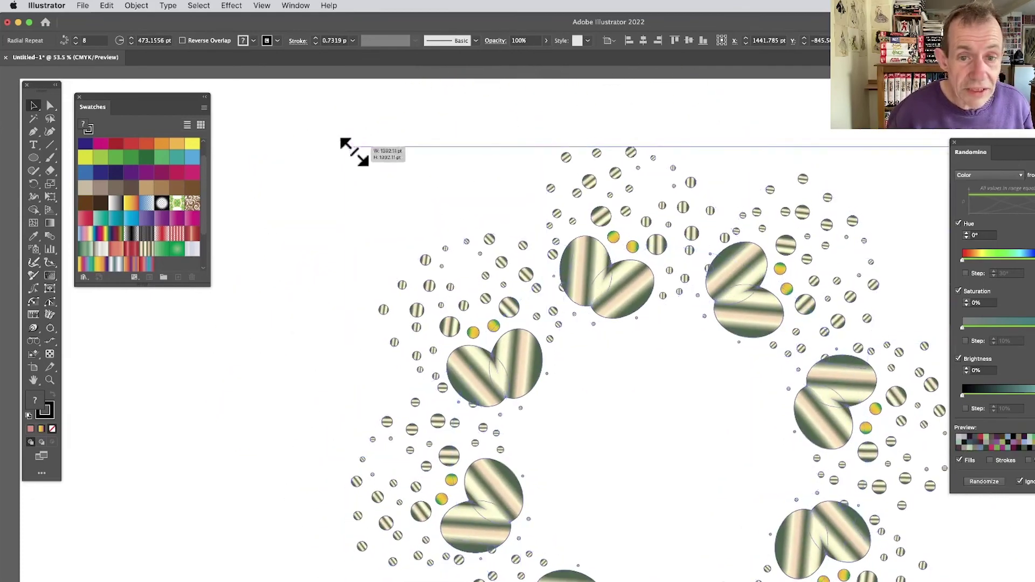
left_click_drag(350, 146, 509, 305)
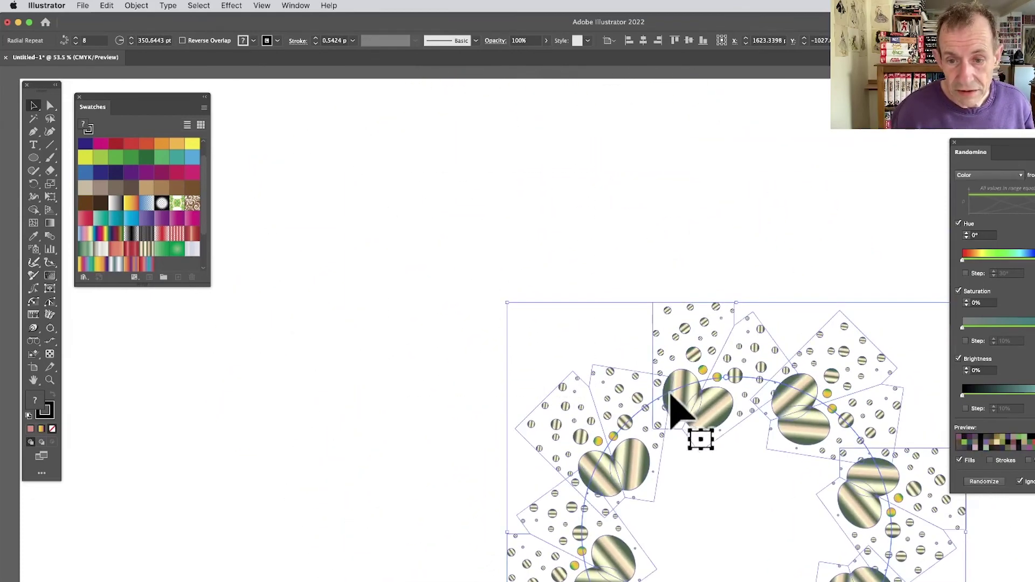
left_click_drag(670, 404, 435, 179)
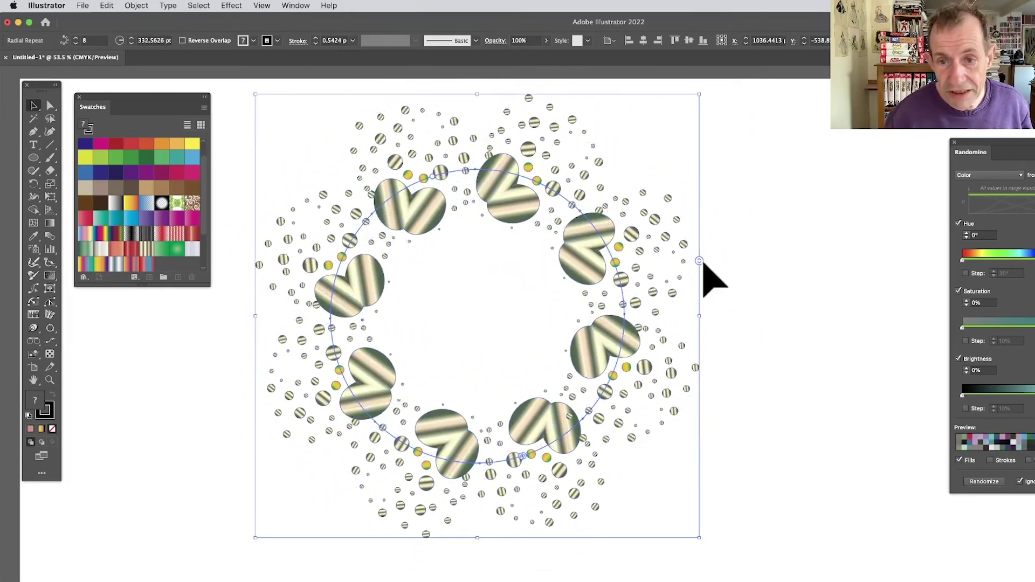
Raise the radial repeat to 23 instances and hide its selection edges
left_click_drag(700, 262, 685, 187)
left_click_drag(574, 216, 556, 220)
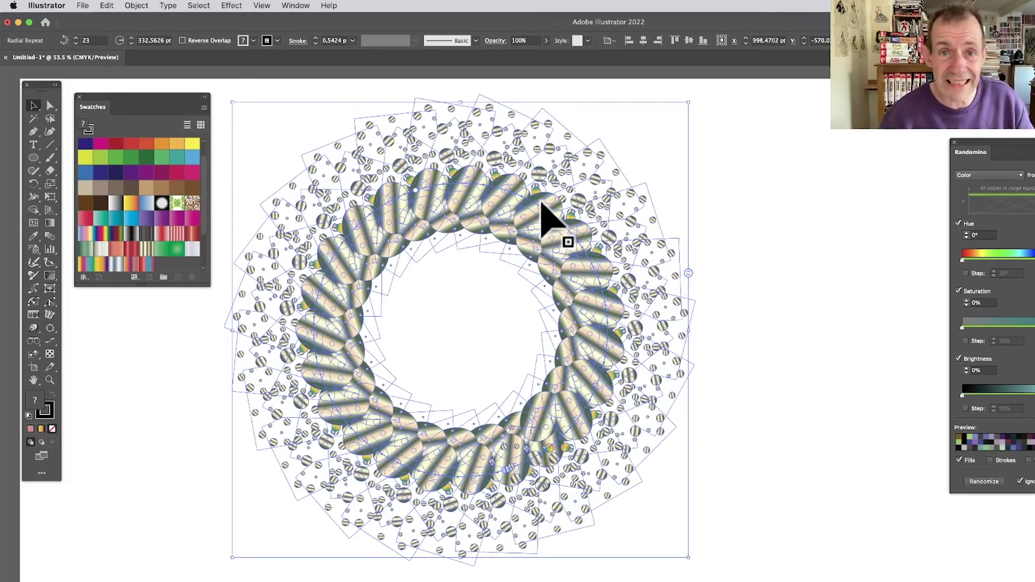
key("super+h")
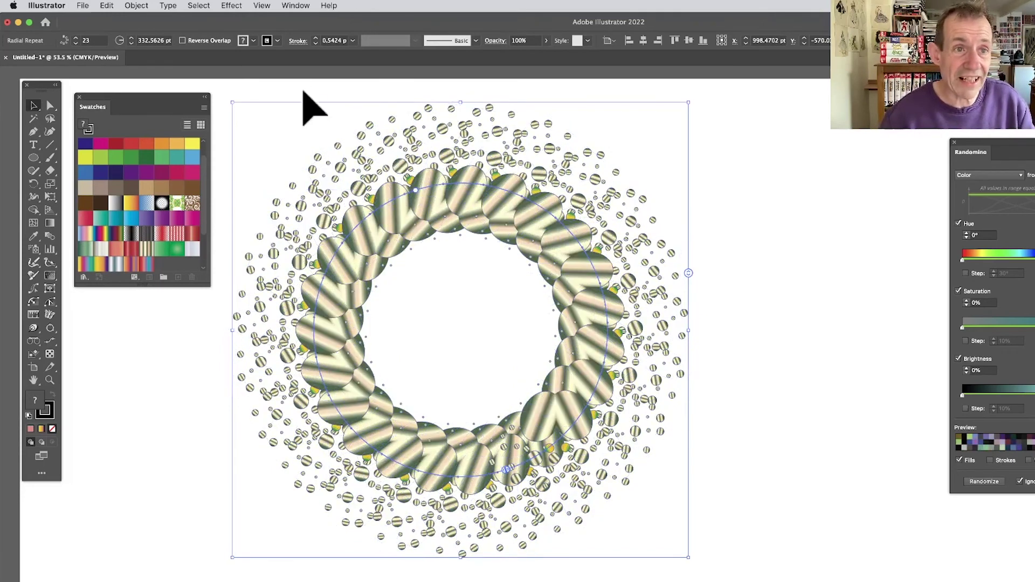
Open the Transform effect settings for the radial ring
left_click(231, 6)
mouse_move(244, 135)
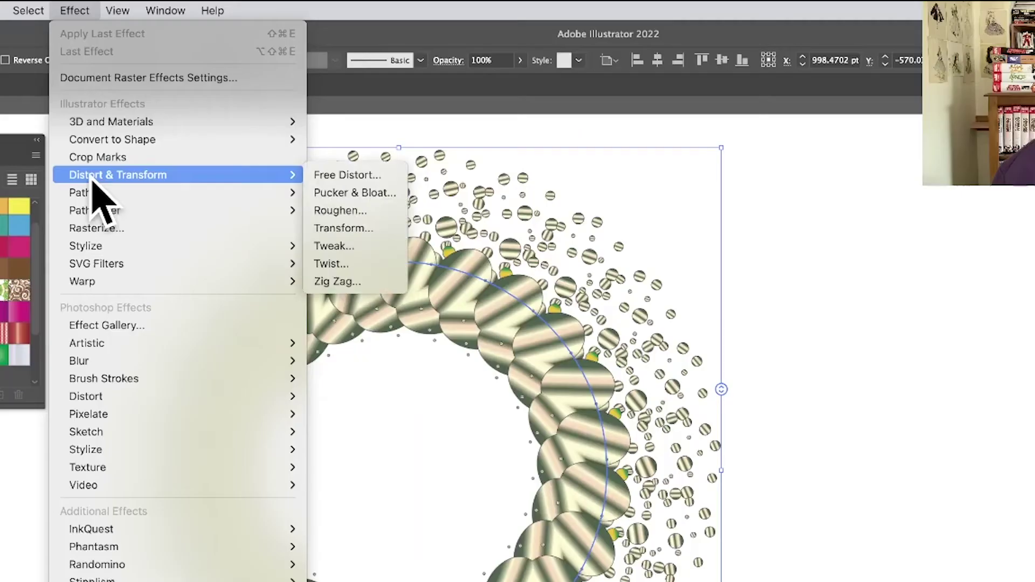
left_click(360, 231)
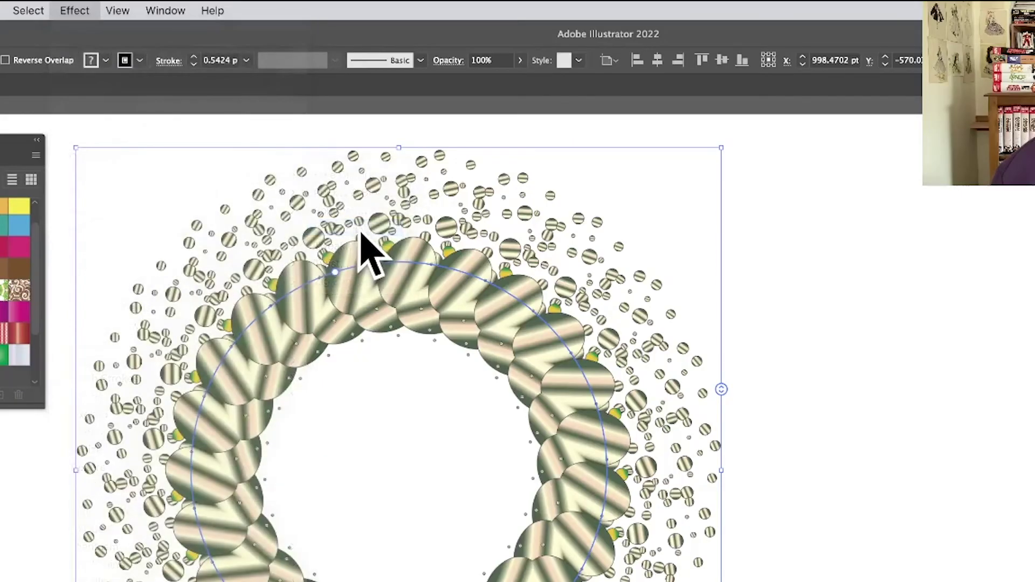
left_click_drag(232, 160, 747, 148)
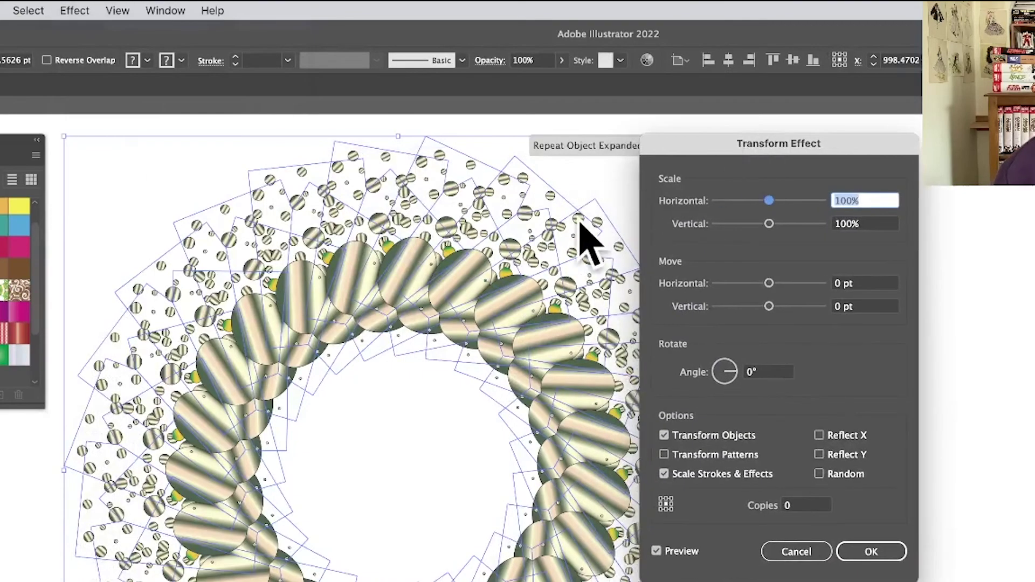
Set the Transform effect to 10 copies at 90% horizontal and vertical scale, and apply it
left_click(800, 505)
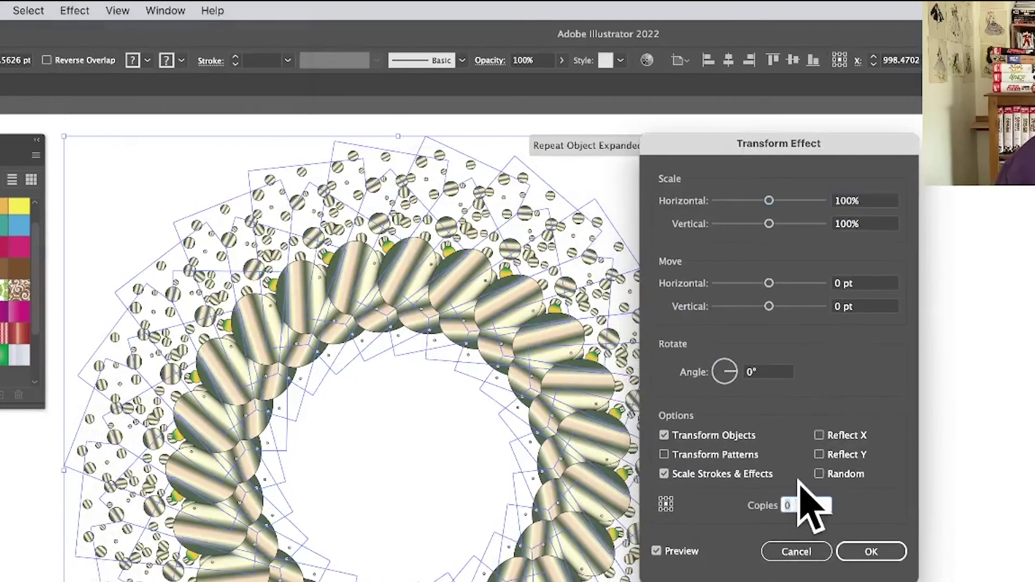
type("5")
key("Tab")
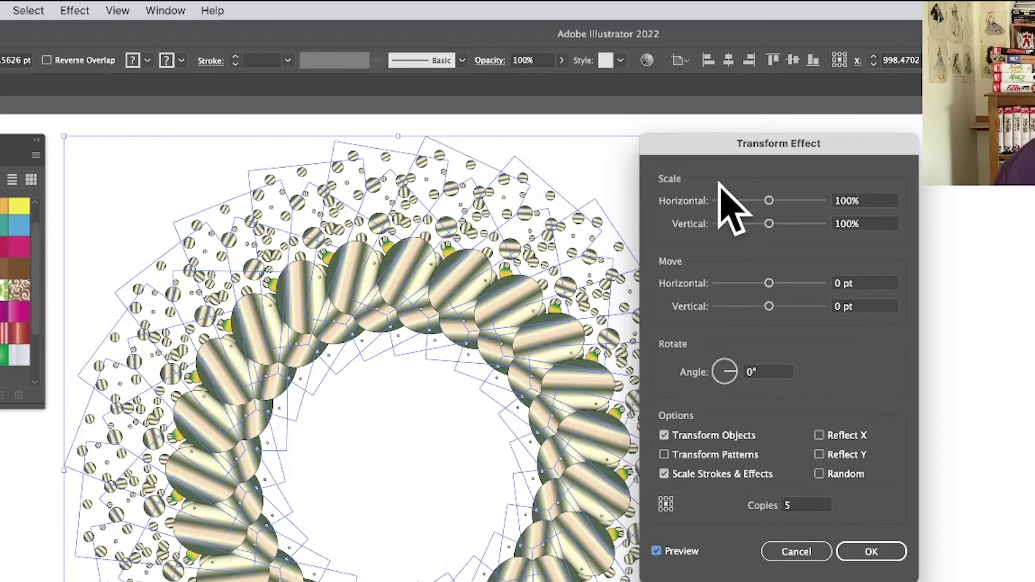
key("Tab")
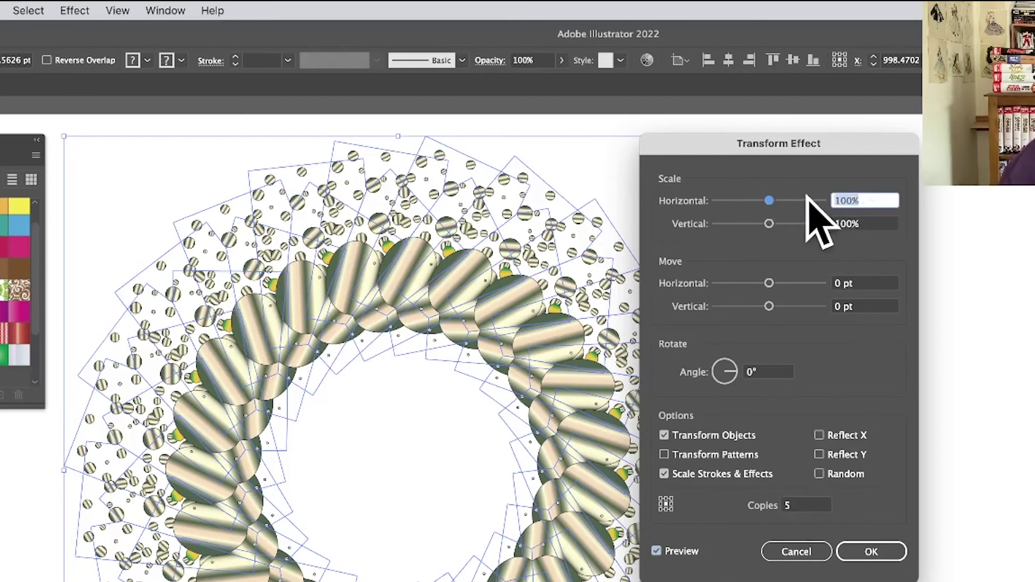
type("90")
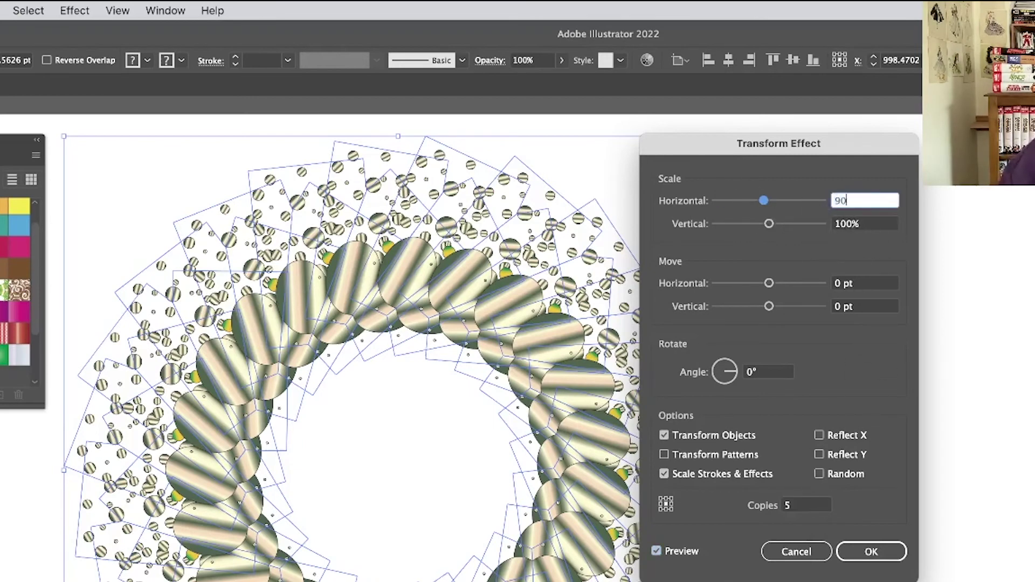
key("Tab")
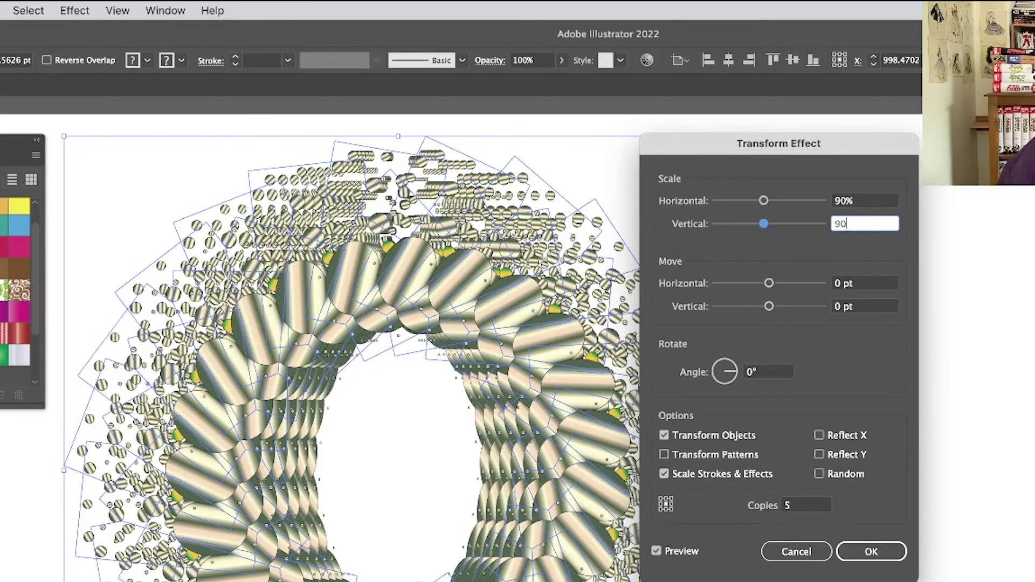
key("Tab")
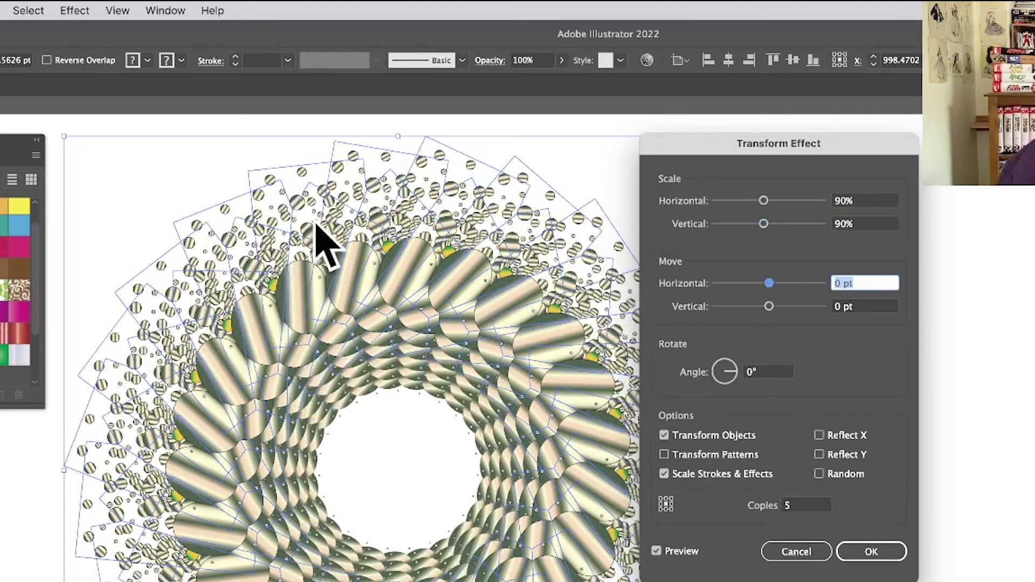
left_click(808, 505)
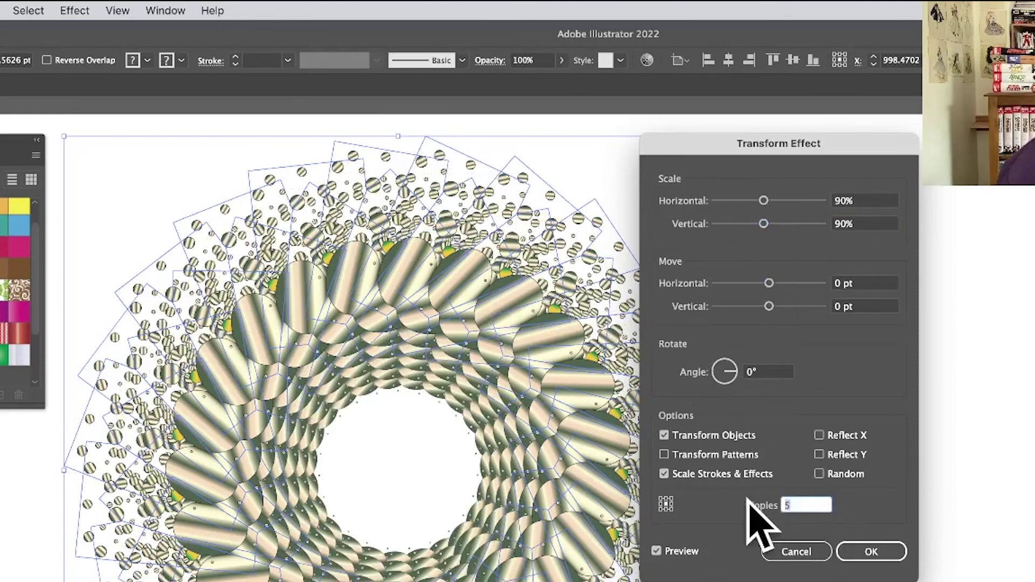
type("10")
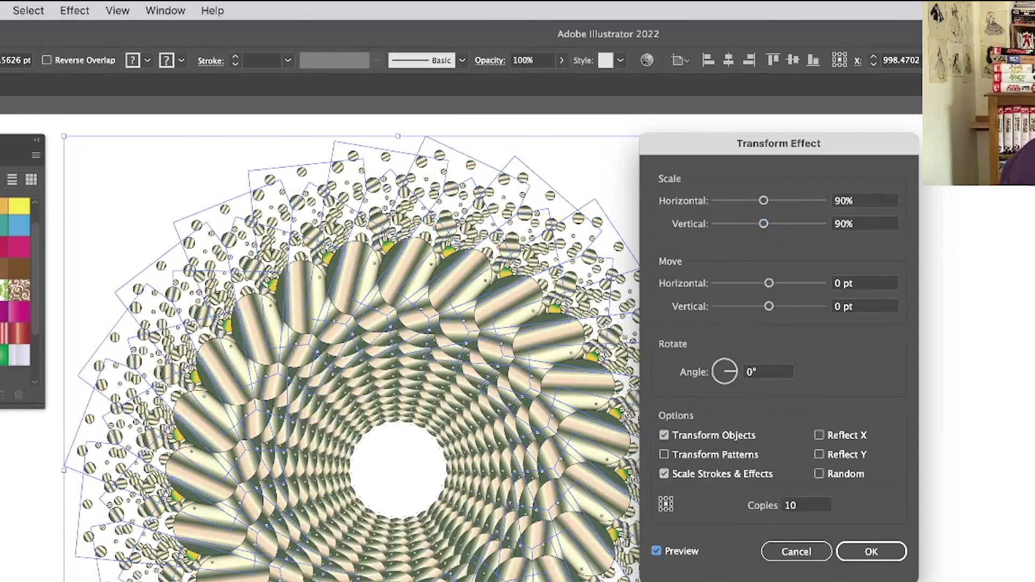
left_click(871, 551)
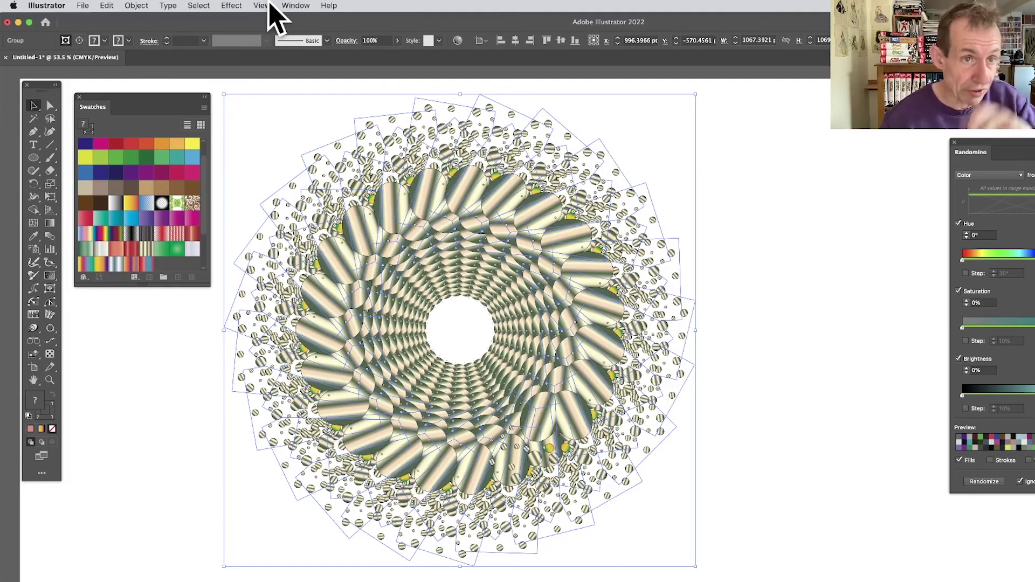
Show the Appearance panel and move the tunnel artwork right on the artboard
left_click(297, 6)
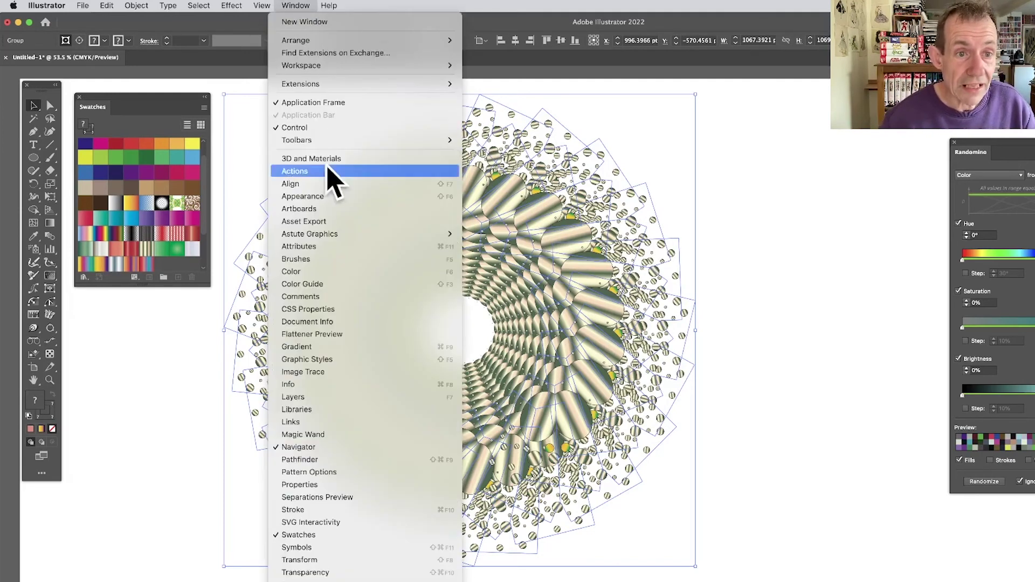
left_click(321, 197)
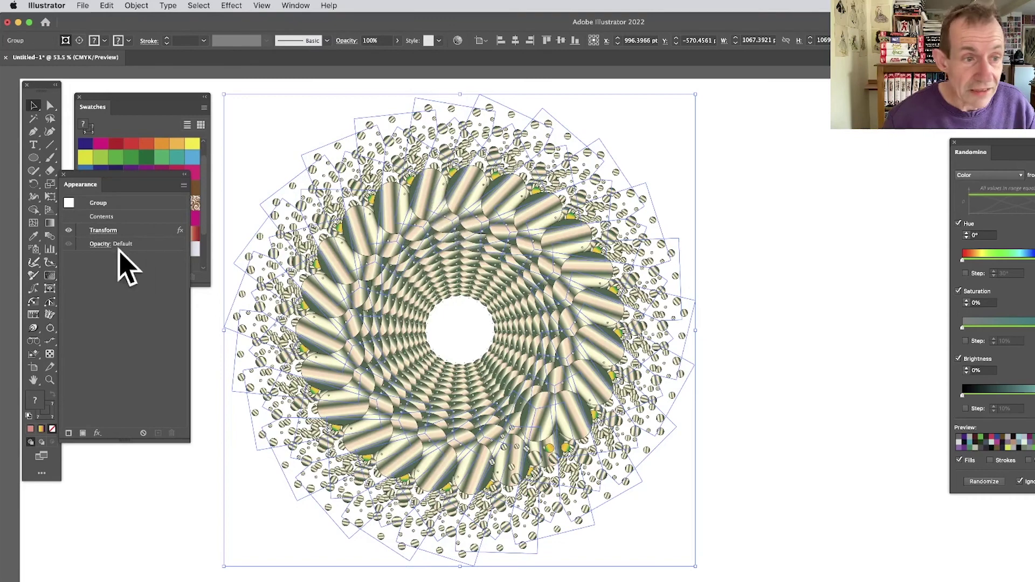
left_click_drag(397, 225, 477, 249)
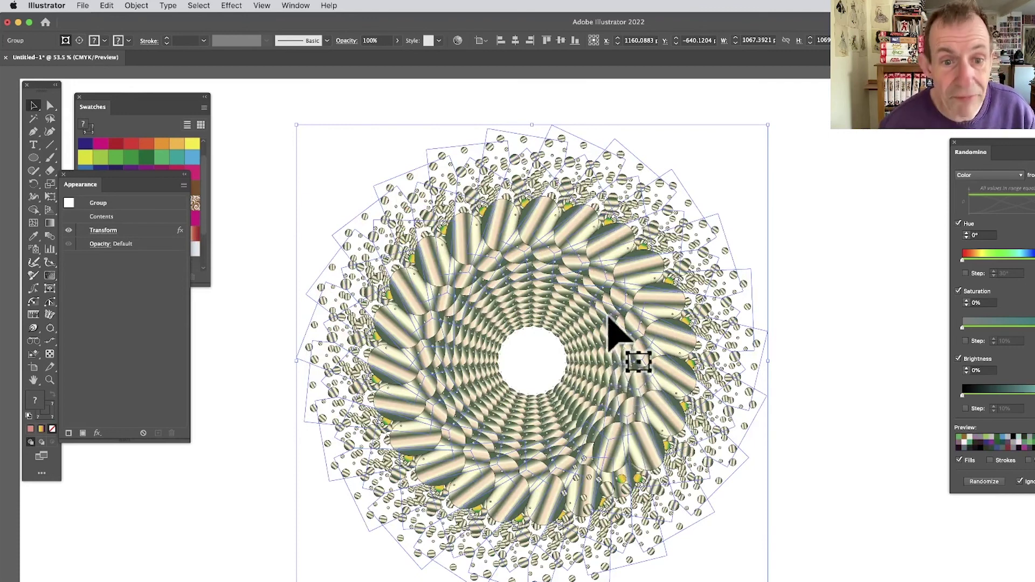
Inside the tunnel group, scale and move one repeated sub-group up and to the right
double_click(581, 231)
left_click(582, 231)
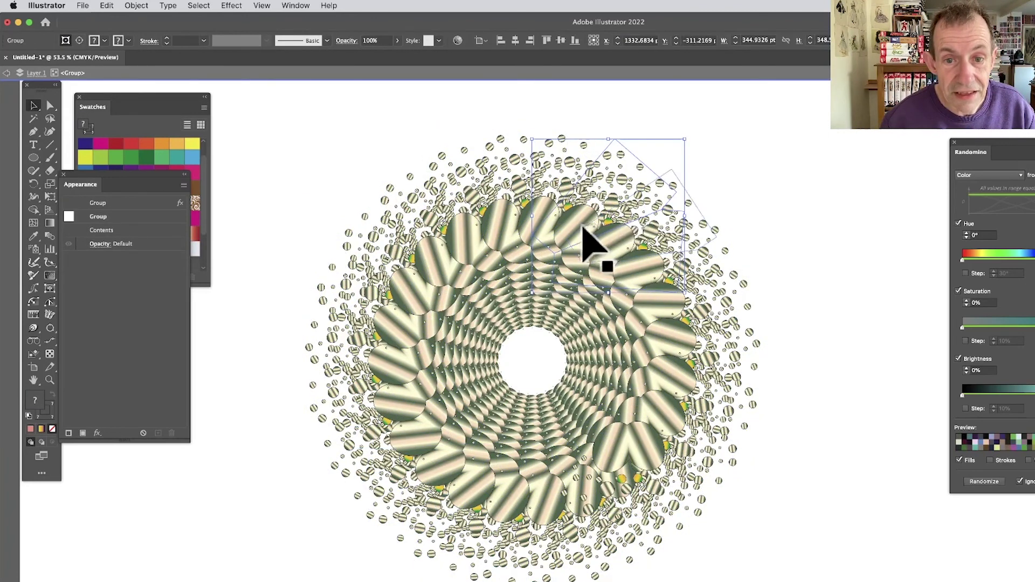
double_click(534, 134)
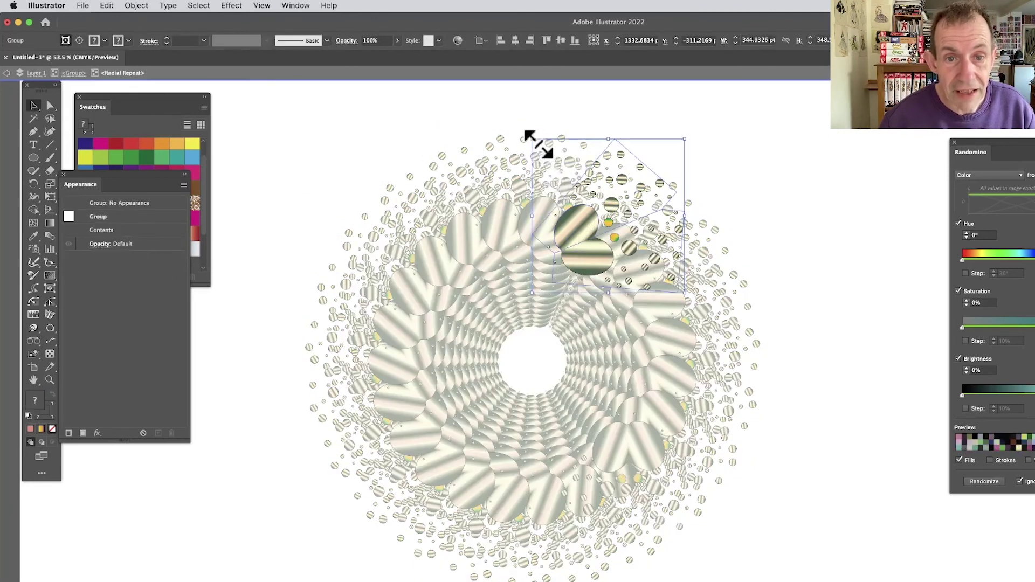
left_click_drag(538, 143, 571, 160)
left_click_drag(611, 245, 634, 169)
left_click_drag(706, 215, 707, 193)
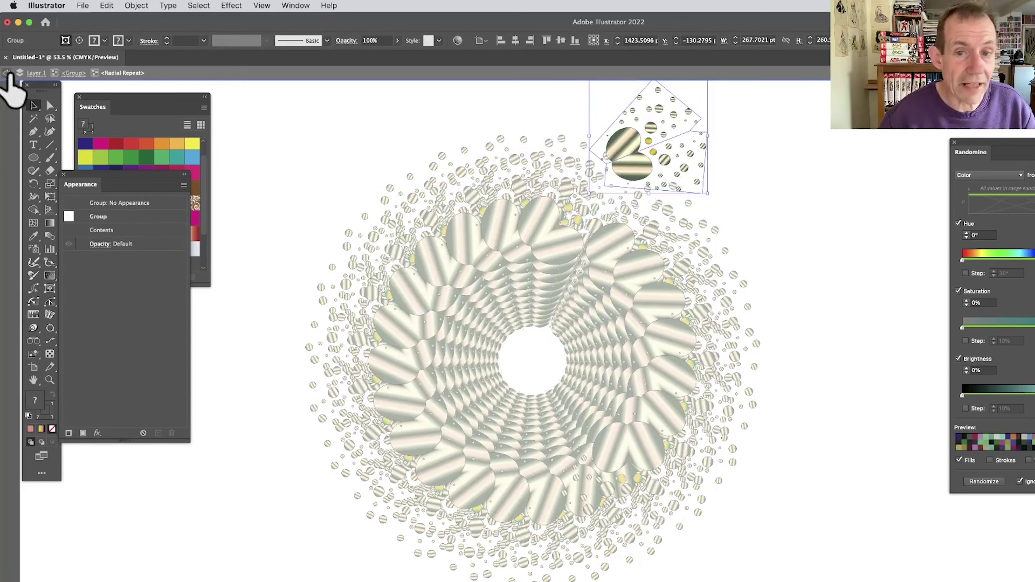
Exit isolation mode, then select the whole tunnel artwork and delete it
left_click(6, 73)
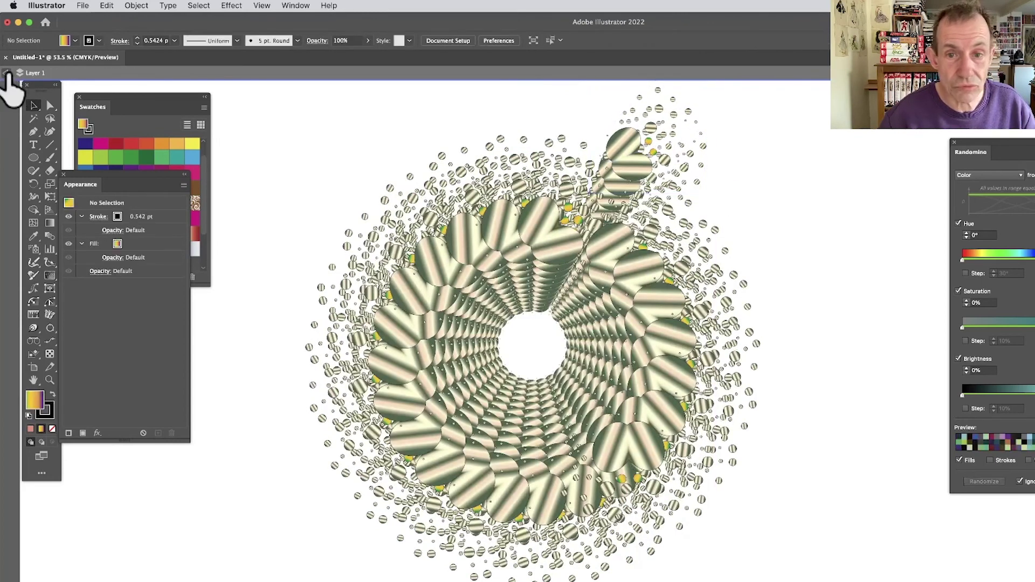
left_click(7, 73)
left_click(596, 236)
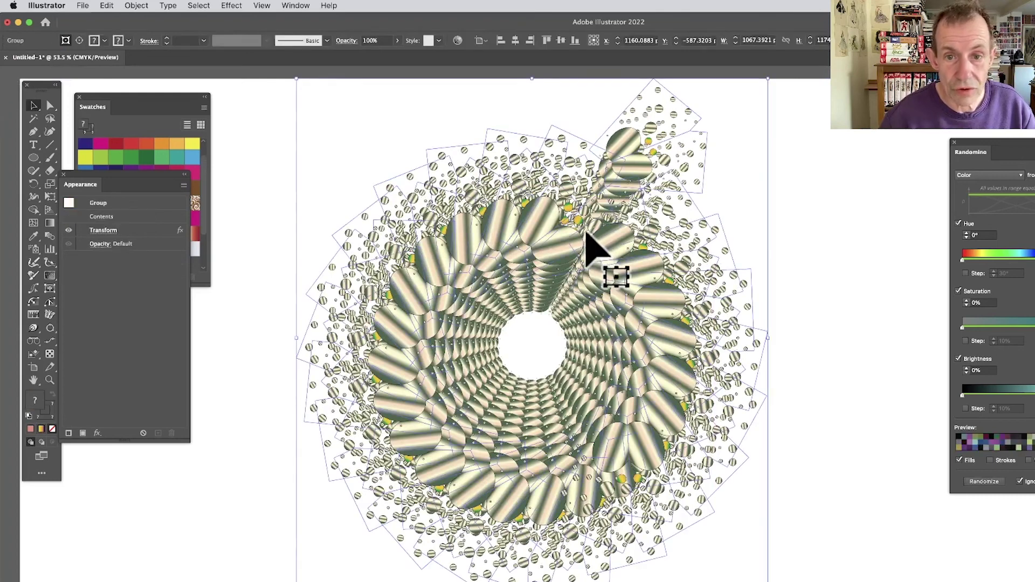
left_click(819, 249)
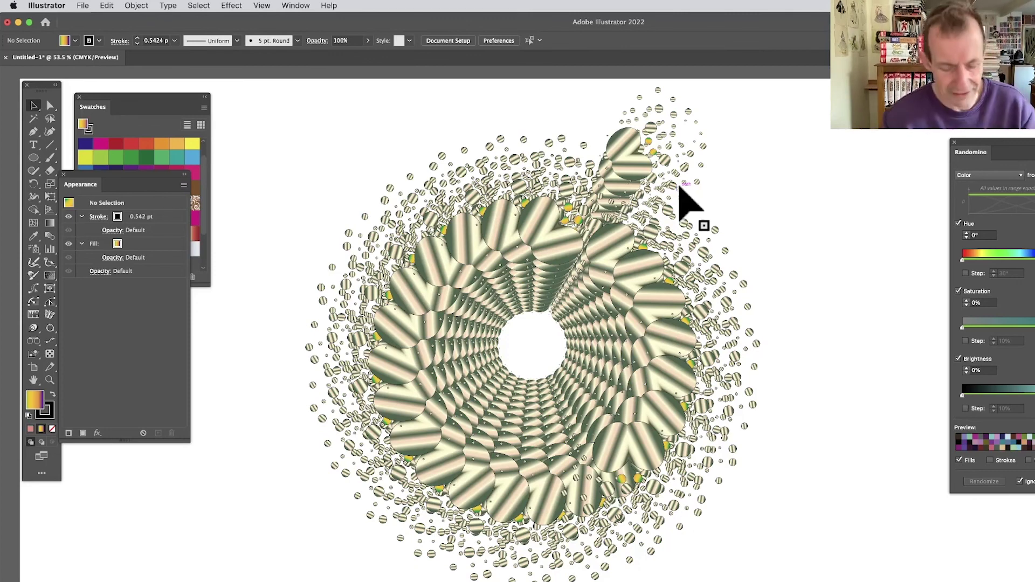
left_click(629, 251)
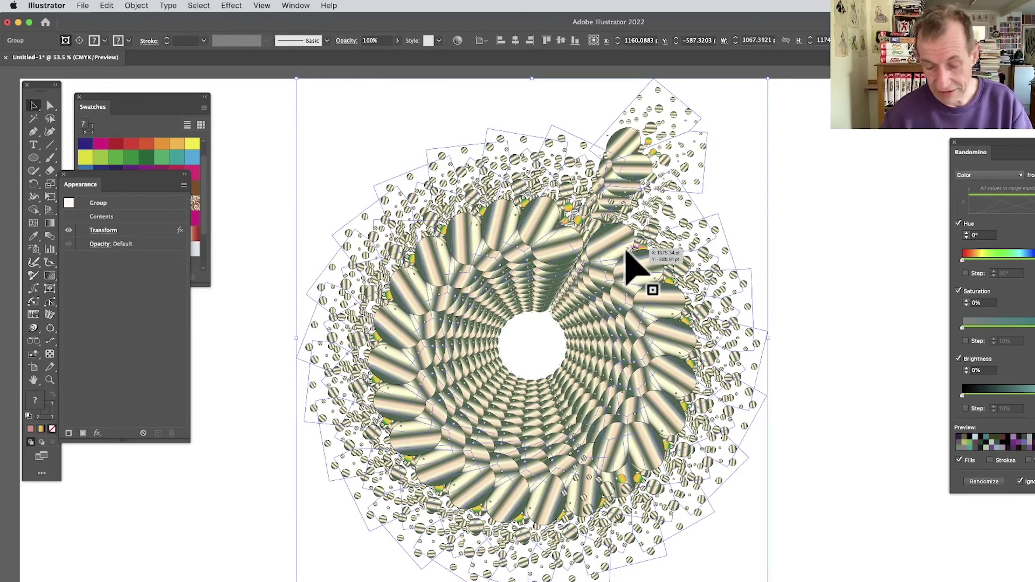
key("Delete")
Draw a tall ellipse near the top centre and fill it with the Pepper red gradient swatch
left_click(33, 157)
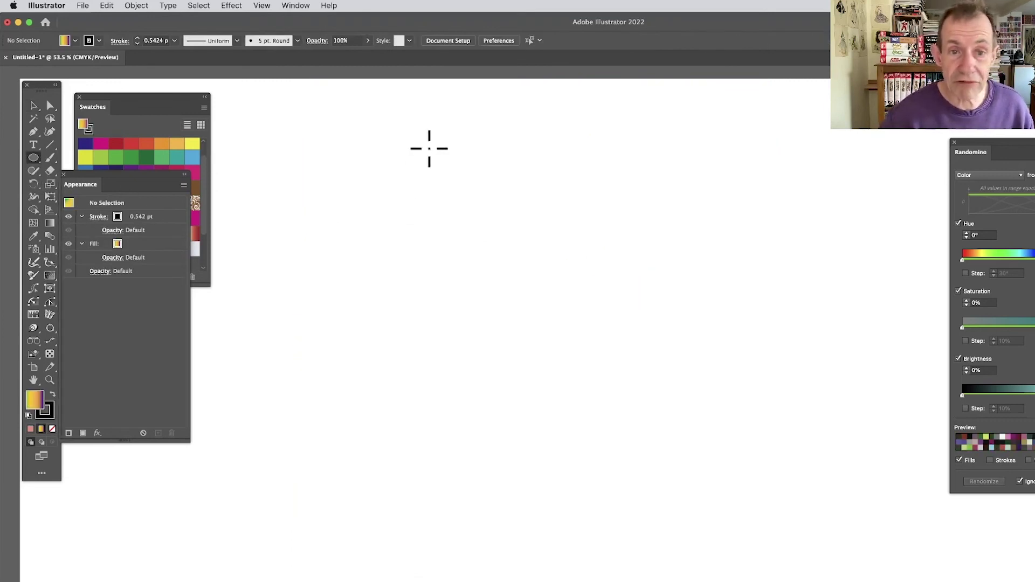
mouse_move(450, 128)
left_mouse_down()
mouse_move(490, 204)
mouse_move(525, 320)
left_mouse_up()
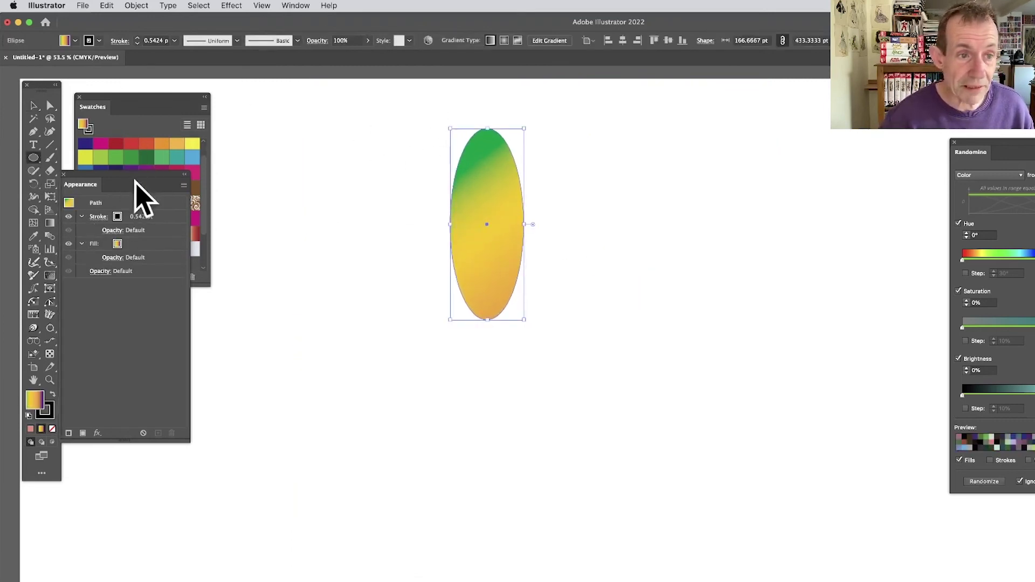
left_click(196, 220)
left_click(192, 218)
left_click(192, 233)
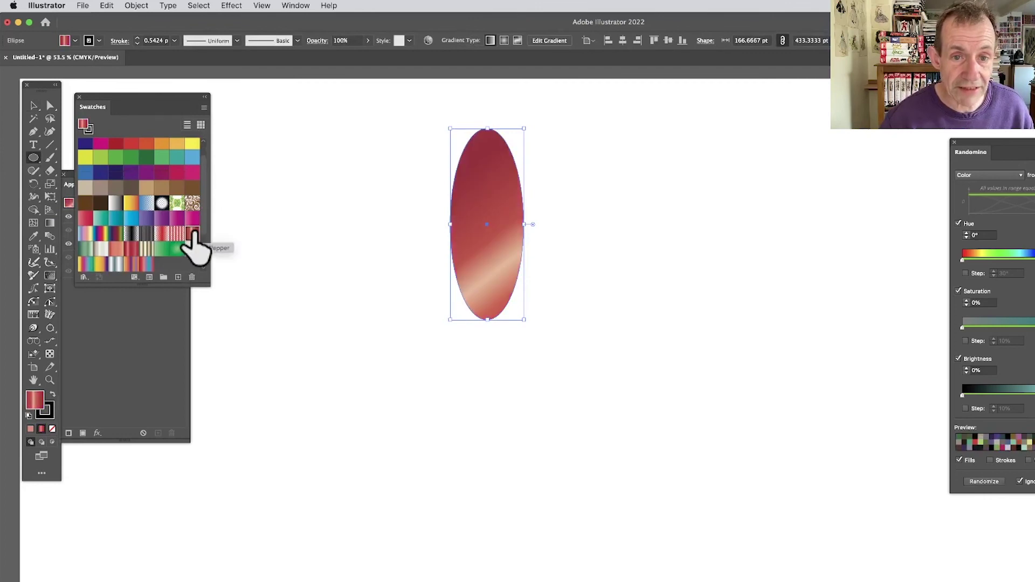
Radially repeat the ellipse into nine petals
left_click(136, 5)
mouse_move(173, 375)
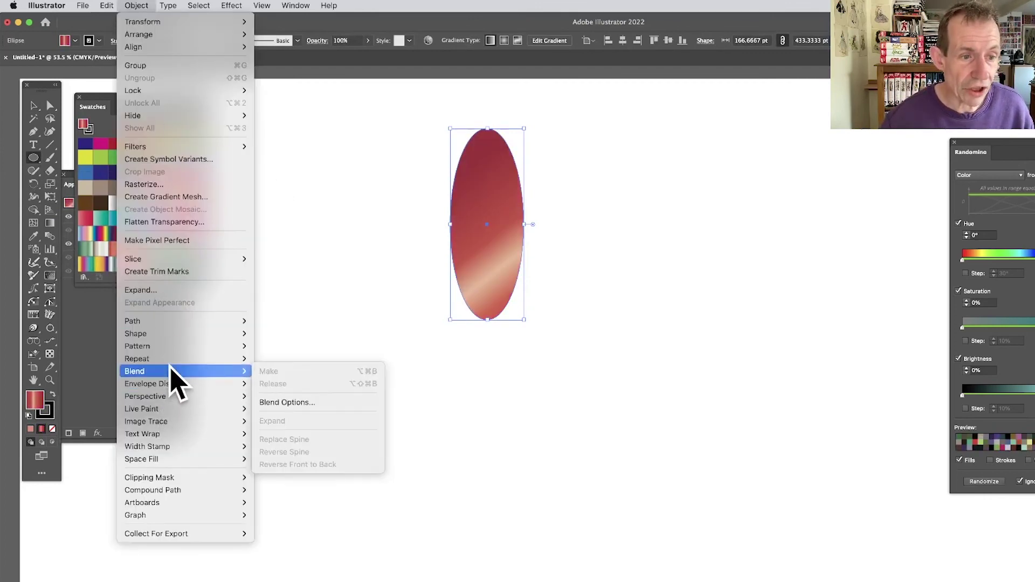
left_click(285, 359)
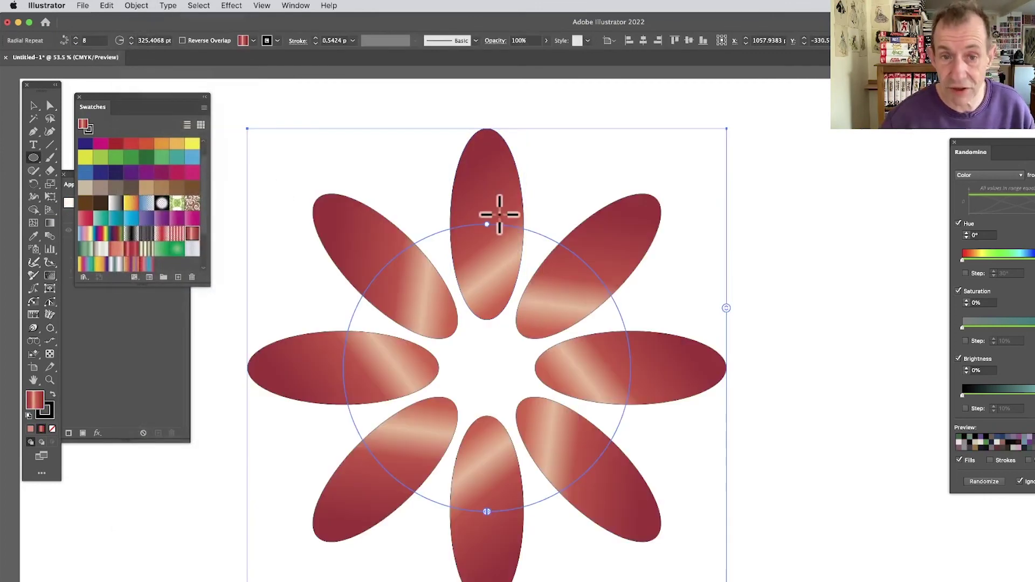
mouse_move(727, 311)
left_mouse_down()
mouse_move(726, 266)
mouse_move(718, 303)
left_mouse_up()
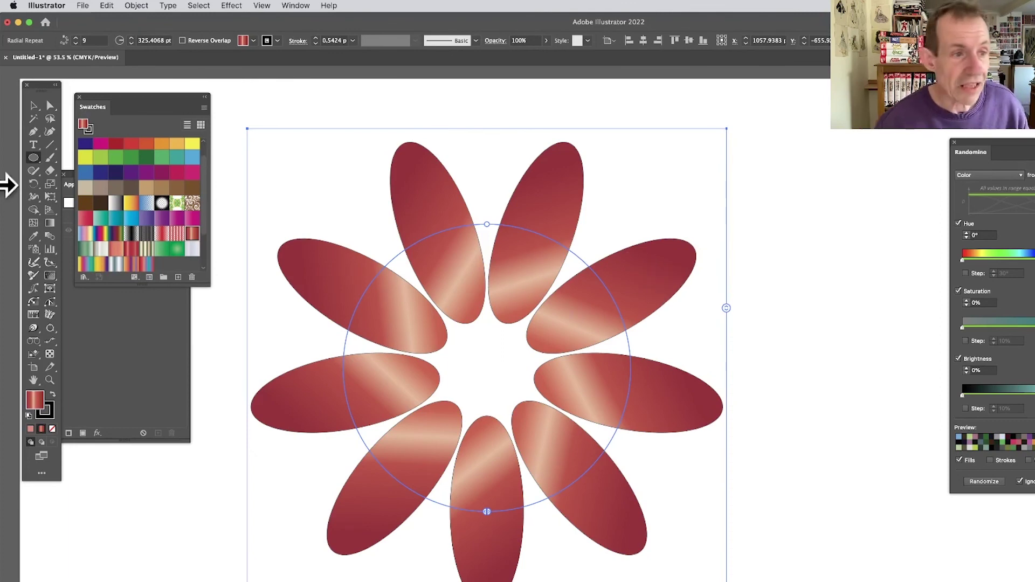
Switch one petal to a freeform gradient and colour a stop orange-red
left_click(50, 224)
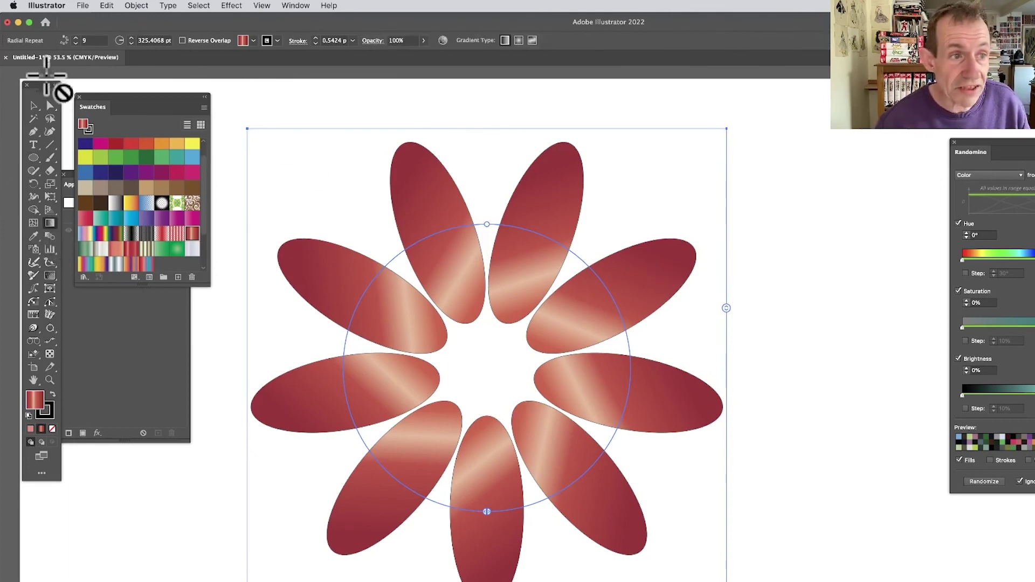
left_click(34, 106)
double_click(516, 262)
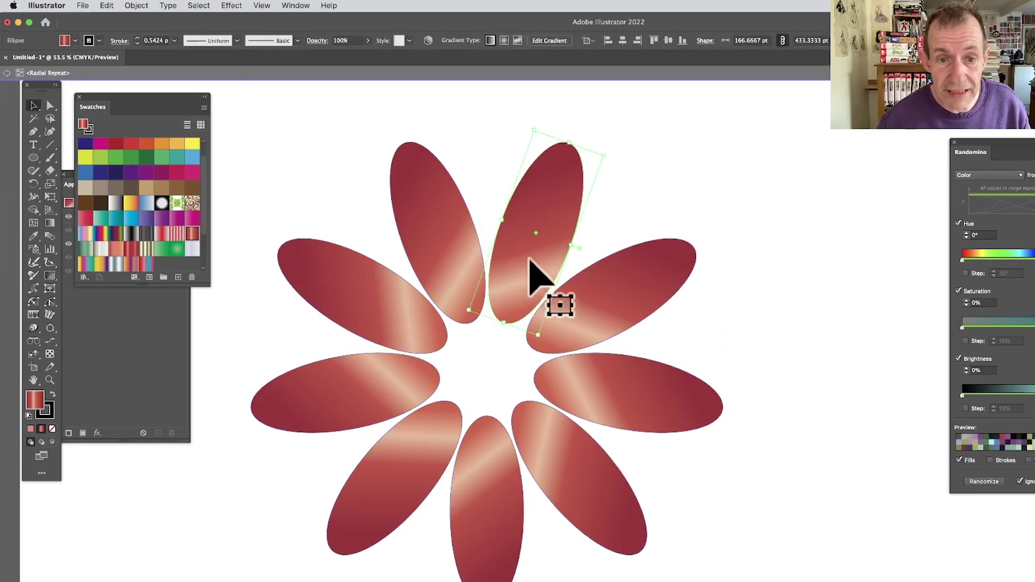
left_click(50, 223)
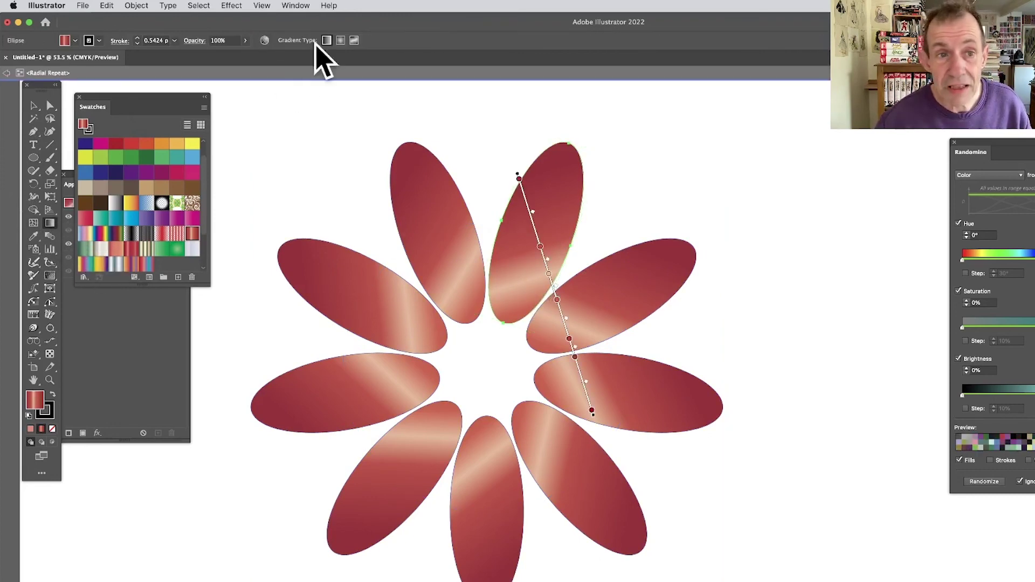
left_click(355, 40)
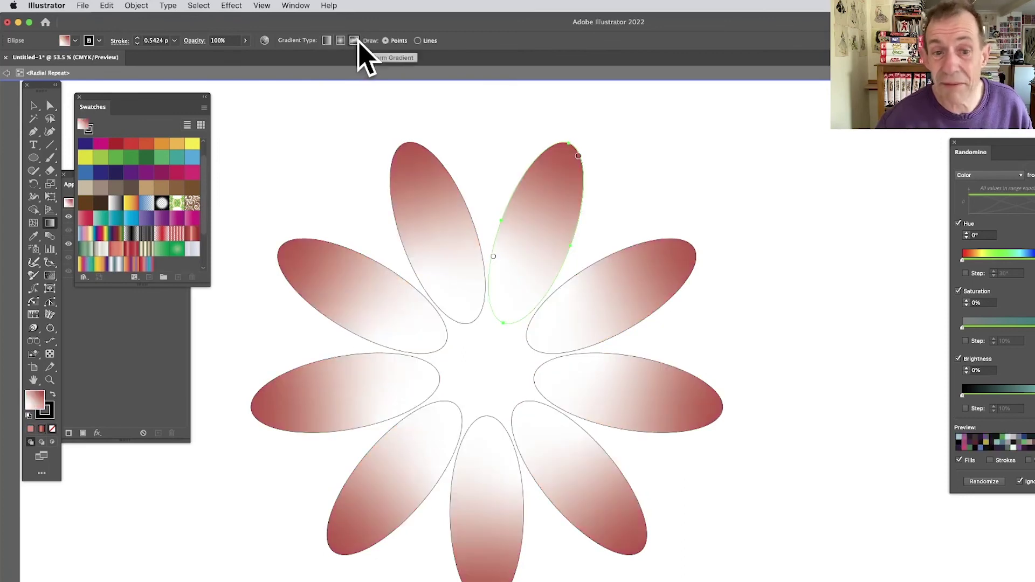
left_click(547, 181)
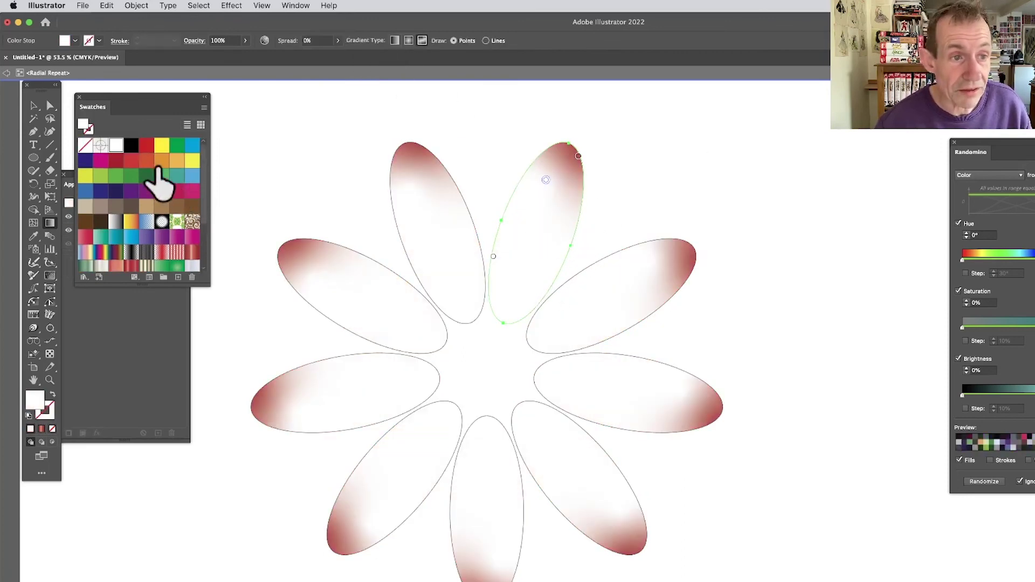
left_click(147, 161)
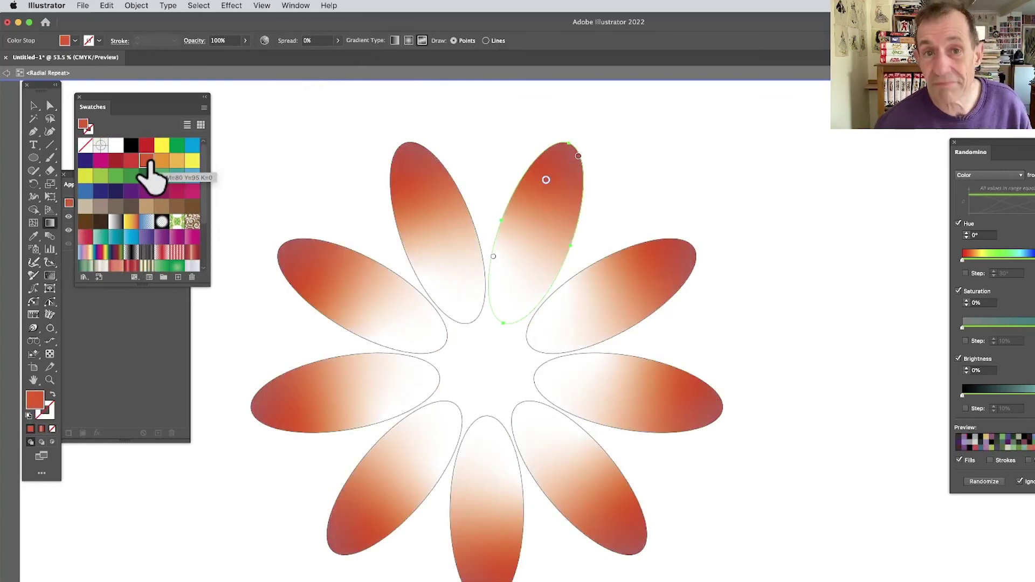